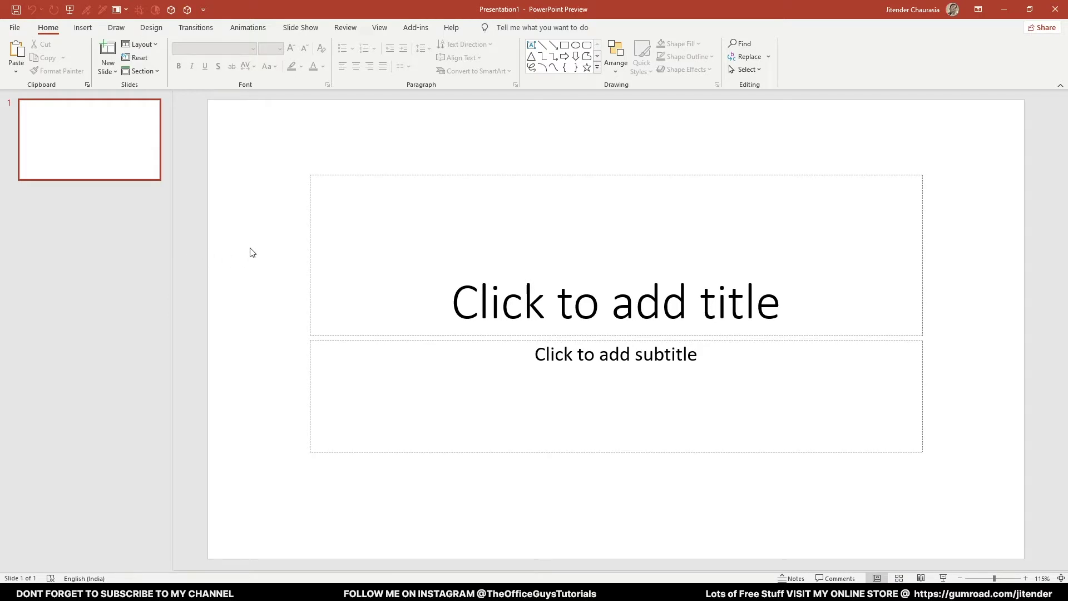
- Give Presentation1's slide a Blank layout
{"action": "right_click", "coordinate": [118, 157]}
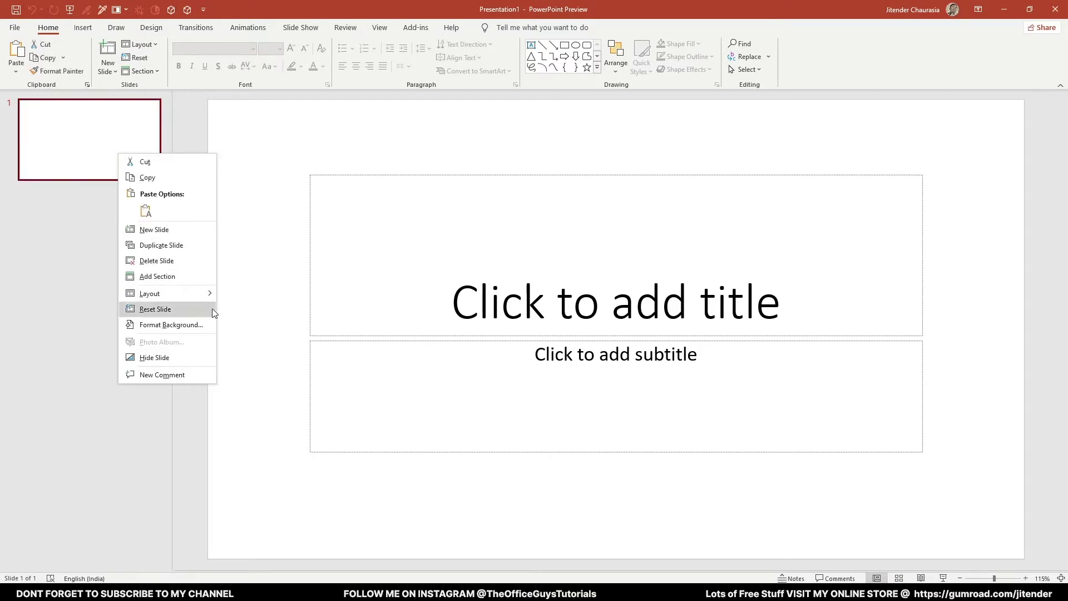
{"action": "mouse_move", "coordinate": [208, 294]}
{"action": "left_click", "coordinate": [260, 435]}
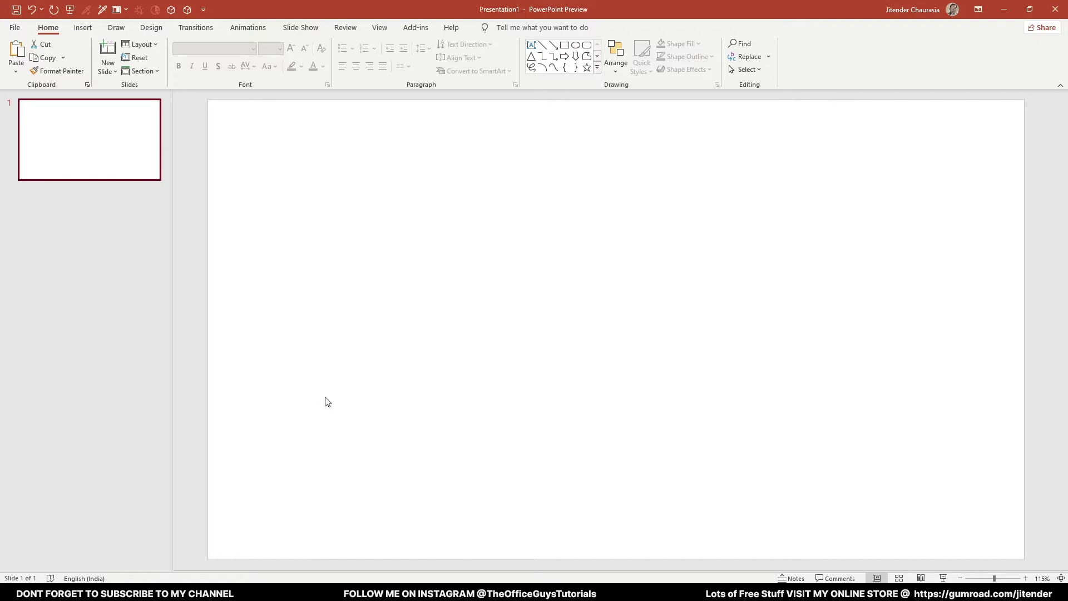
- Copy the six colour squares (teal, light teal, magenta, two oranges, yellow) from the Animated Business Model deck and paste them into Presentation1
{"action": "mouse_move", "coordinate": [333, 592]}
{"action": "left_click", "coordinate": [270, 542]}
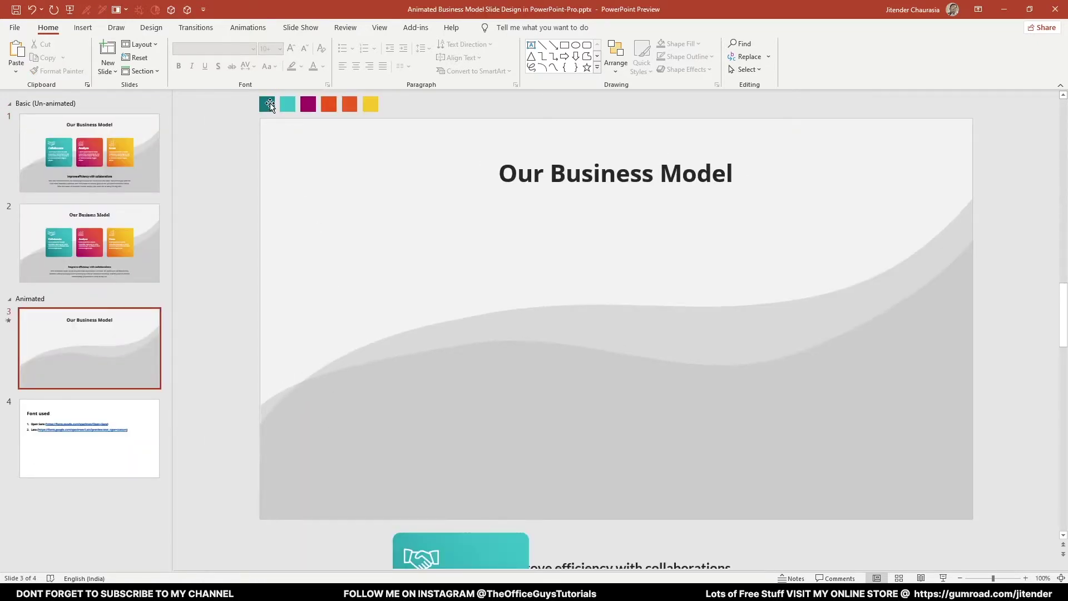
{"action": "left_click", "coordinate": [266, 104]}
{"action": "left_click", "coordinate": [288, 105], "text": "shift"}
{"action": "left_click", "coordinate": [307, 105], "text": "shift"}
{"action": "left_click", "coordinate": [329, 104], "text": "shift"}
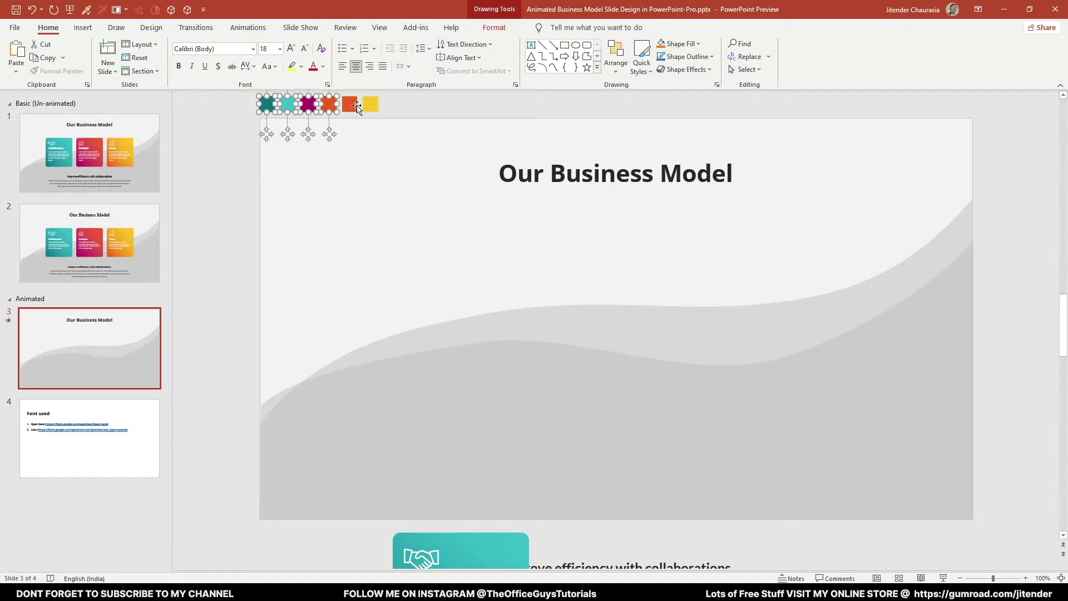
{"action": "left_click", "coordinate": [349, 105], "text": "shift"}
{"action": "left_click", "coordinate": [370, 105], "text": "shift"}
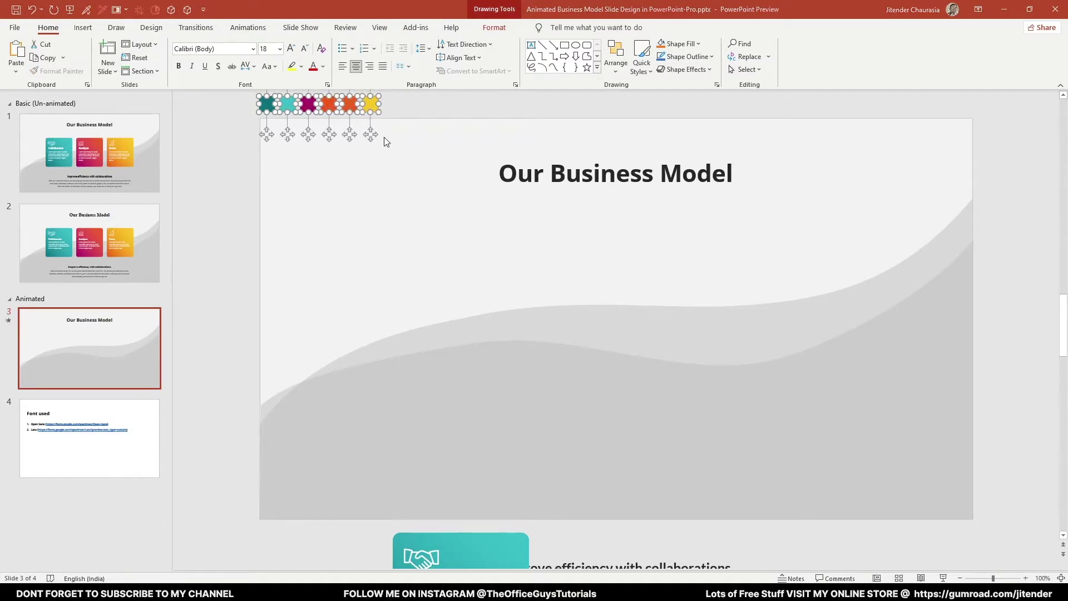
{"action": "key", "text": "alt+Tab"}
{"action": "key", "text": "ctrl+v"}
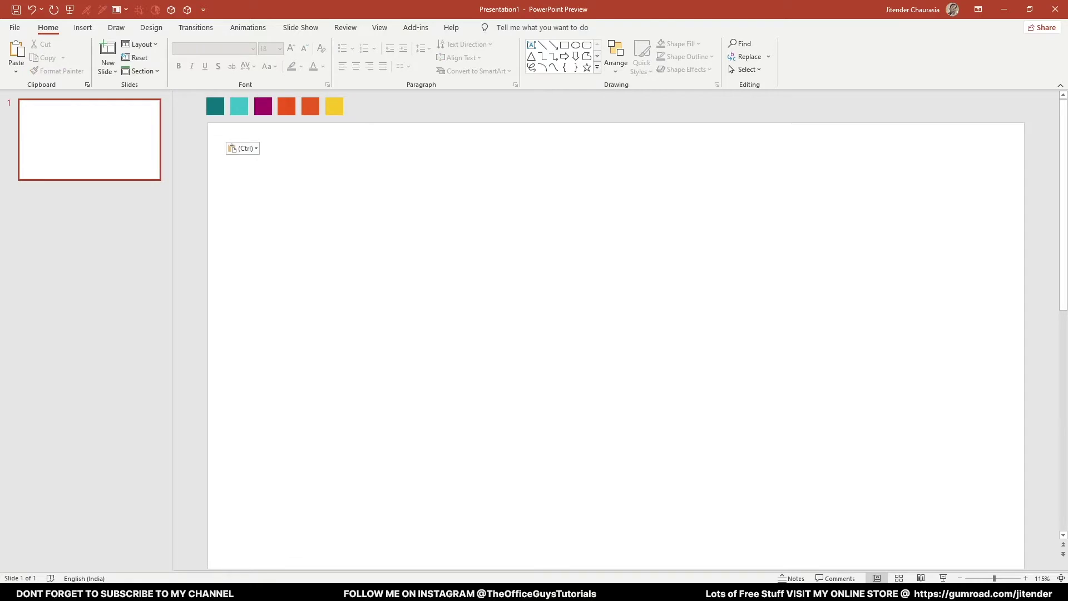
{"action": "left_click", "coordinate": [11, 590]}
- Launch Firefox and search the web for 'gradients'
{"action": "type", "text": "fire"}
{"action": "key", "text": "Return"}
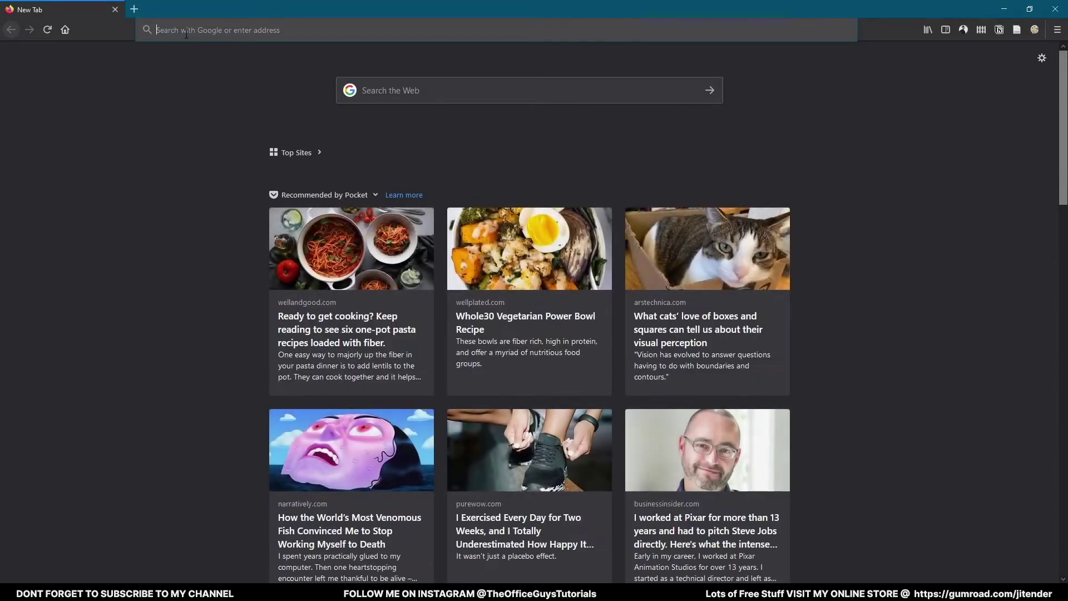
{"action": "left_click", "coordinate": [186, 31]}
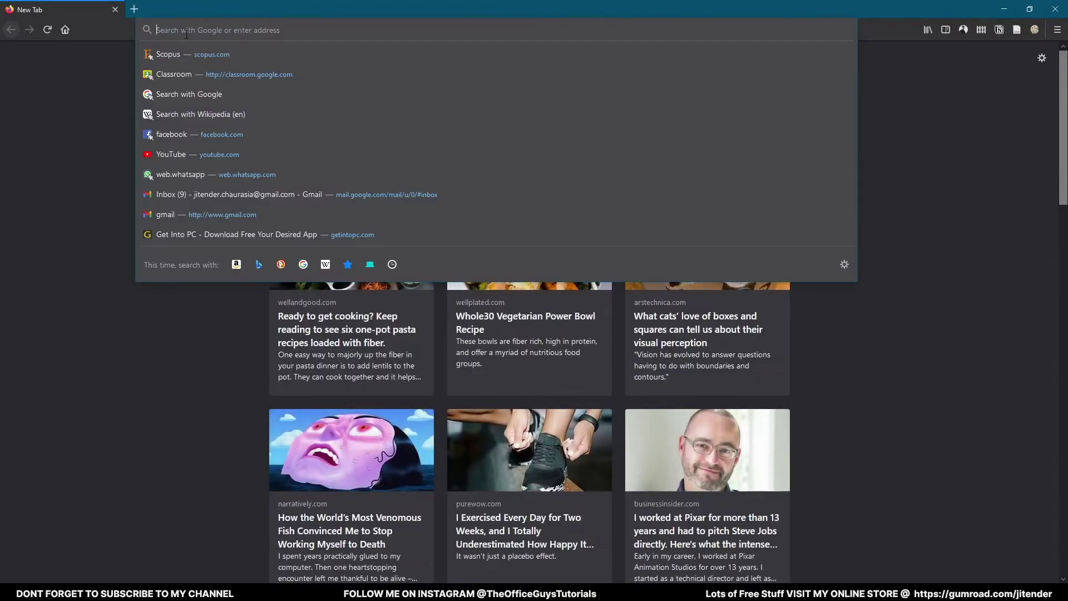
{"action": "type", "text": "gradi"}
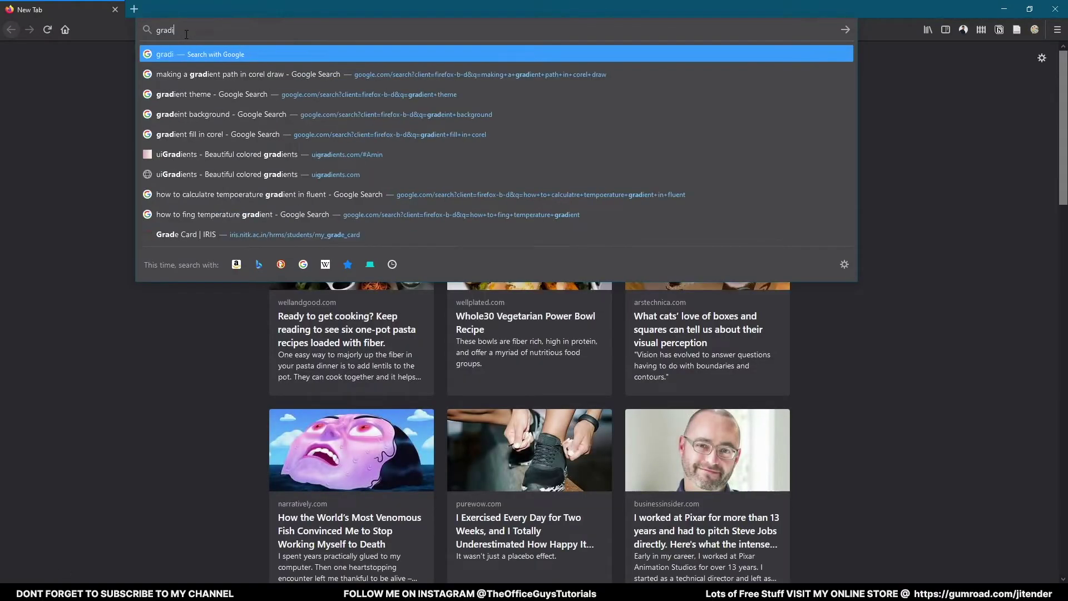
{"action": "type", "text": "ents"}
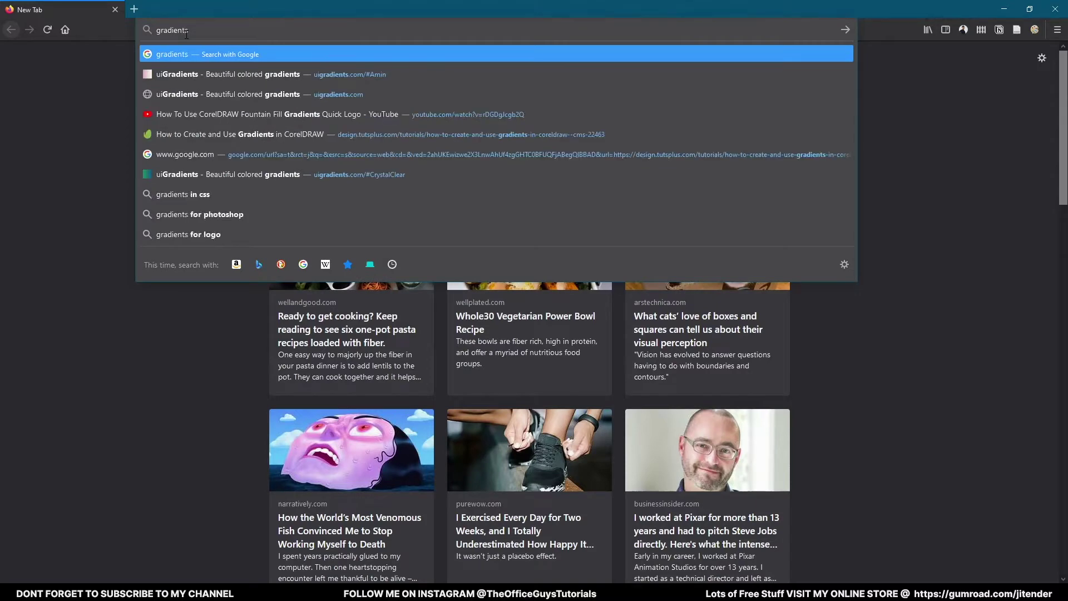
{"action": "key", "text": "Return"}
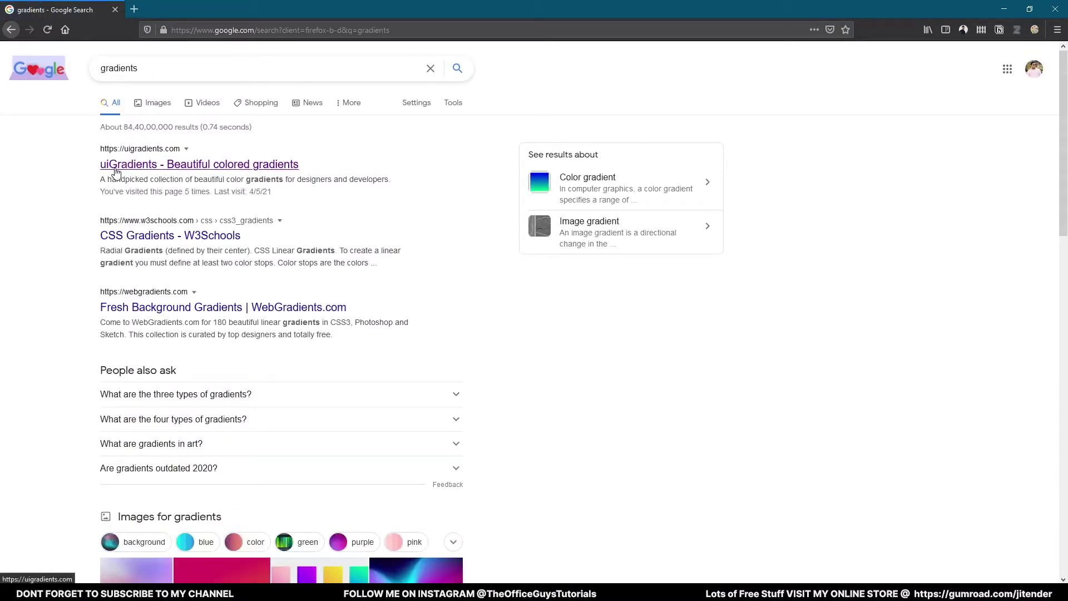
- Browse all gradient presets on uiGradients, then return to PowerPoint
{"action": "left_click", "coordinate": [180, 172]}
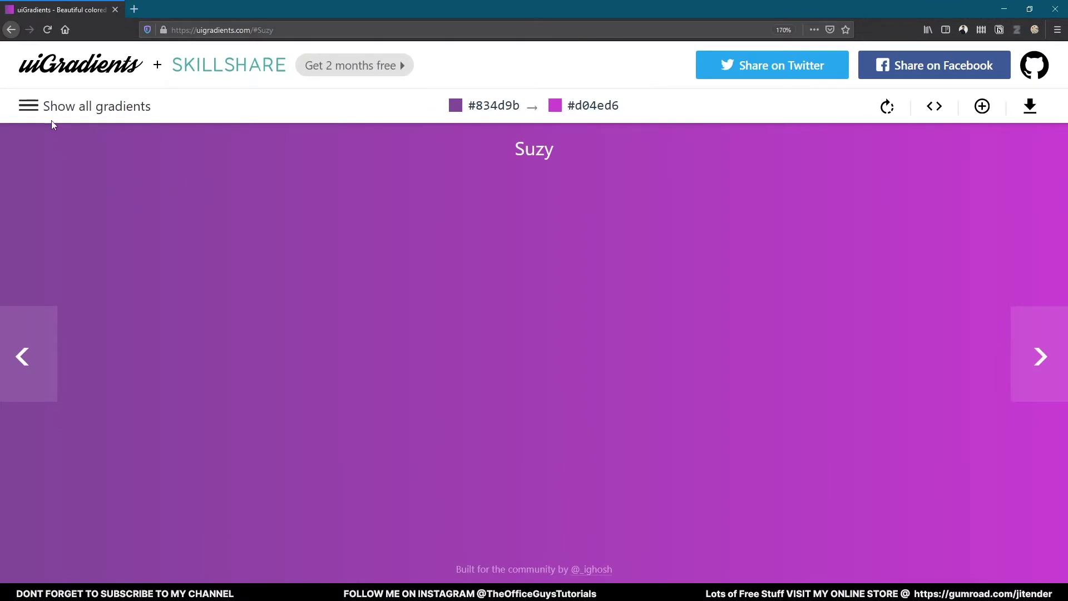
{"action": "left_click", "coordinate": [48, 112]}
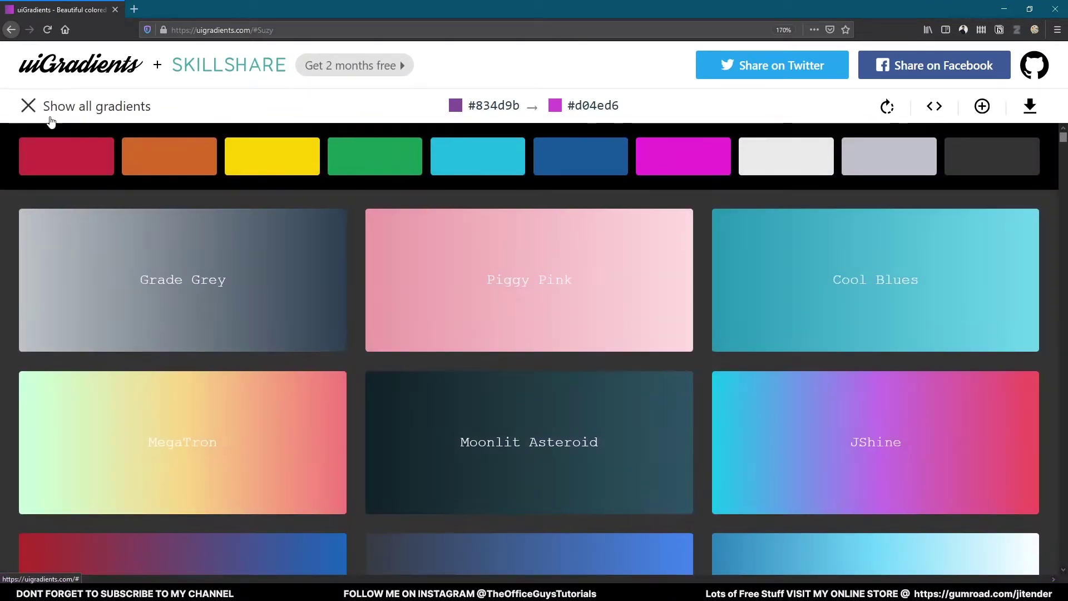
{"action": "scroll", "coordinate": [708, 322], "scroll_direction": "down", "scroll_amount": 10}
{"action": "scroll", "coordinate": [706, 321], "scroll_direction": "down", "scroll_amount": 10}
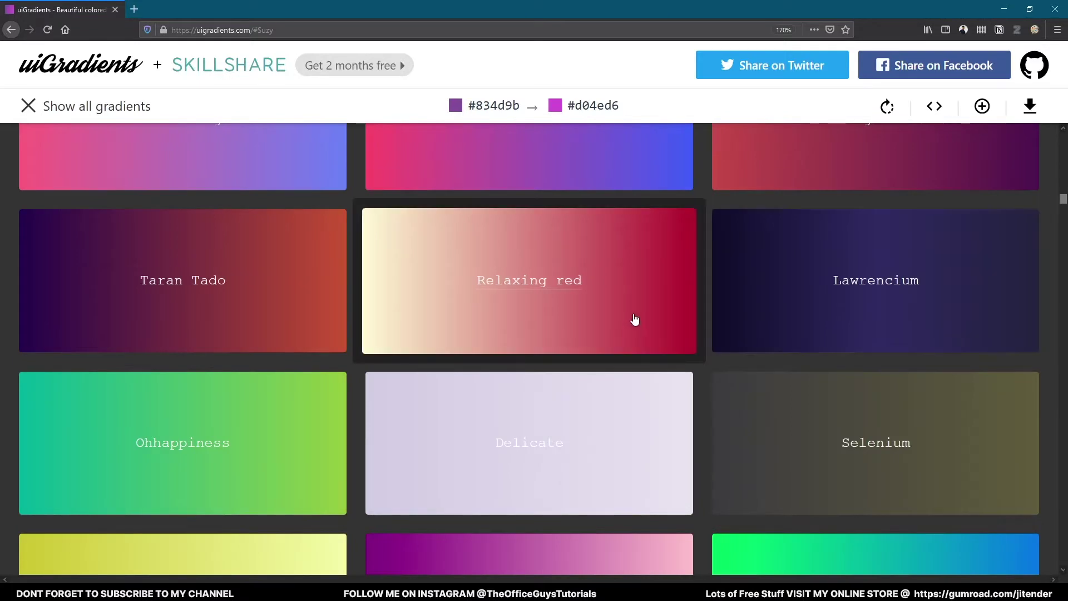
{"action": "scroll", "coordinate": [640, 318], "scroll_direction": "down", "scroll_amount": 5}
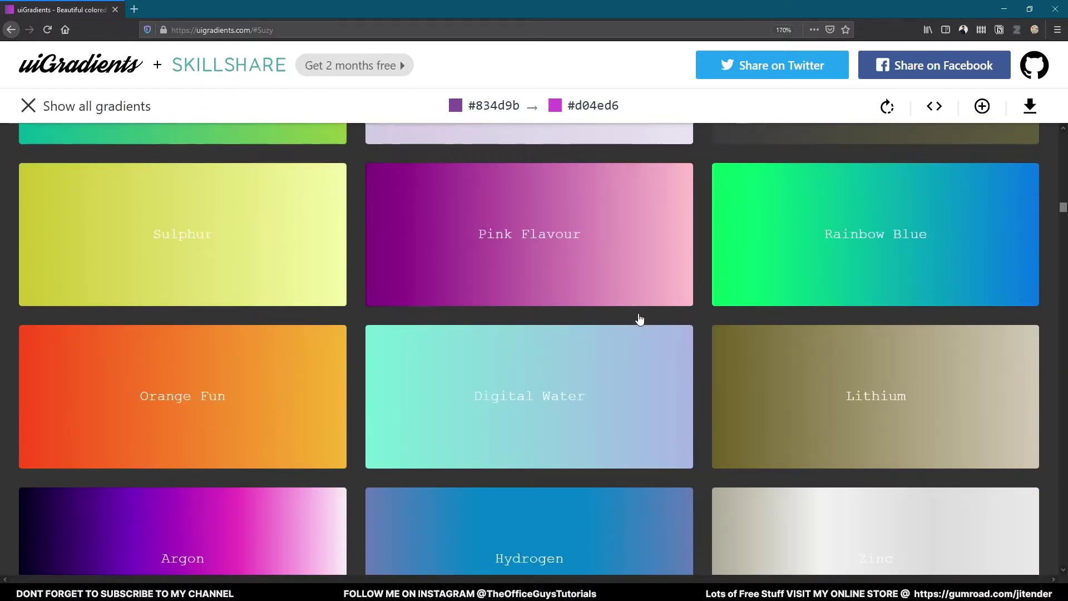
{"action": "key", "text": "alt+Tab"}
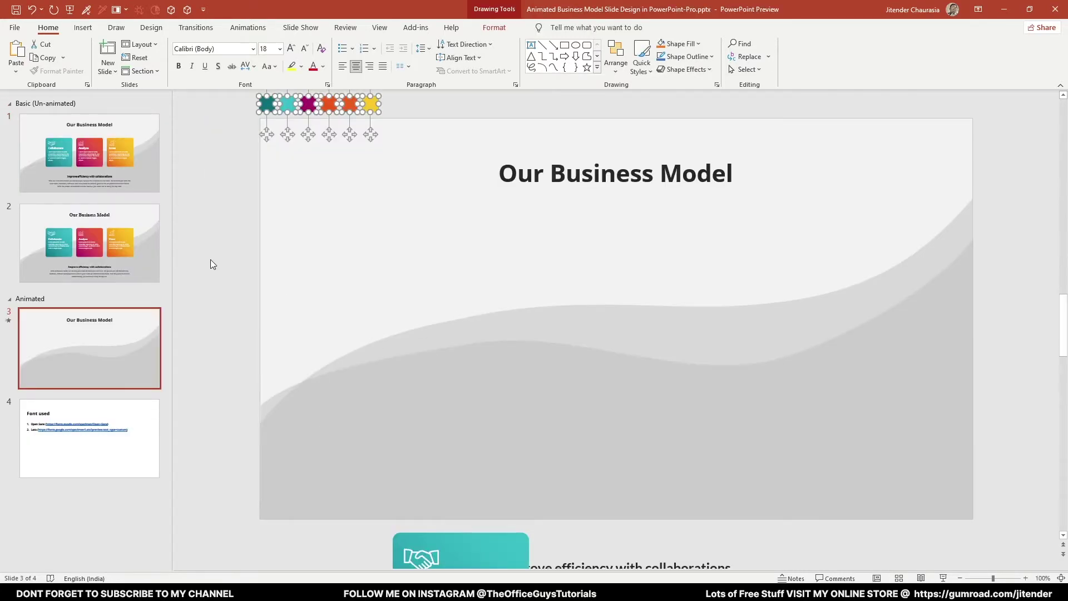
- Preview slide 1 of the finished Business Model deck as a full-screen slide show
{"action": "left_click", "coordinate": [210, 259]}
{"action": "left_click", "coordinate": [131, 272]}
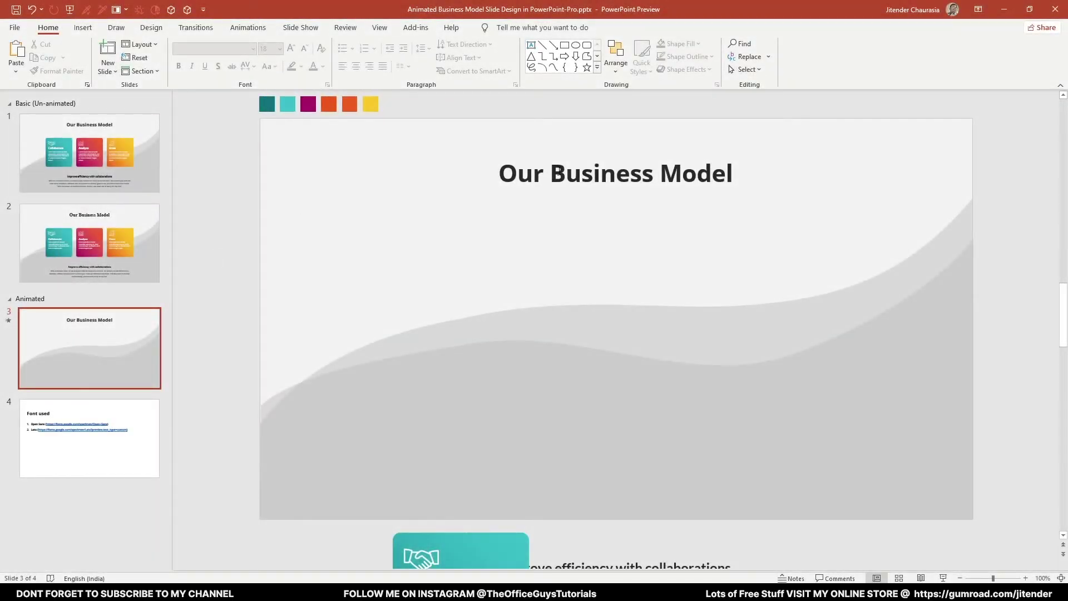
{"action": "left_click", "coordinate": [91, 143]}
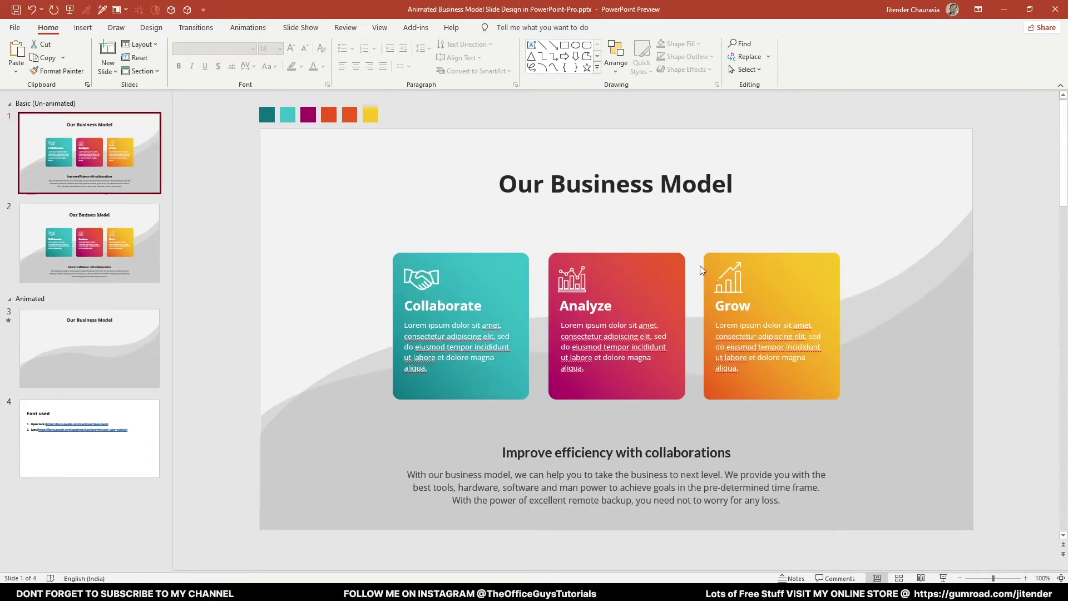
{"action": "left_click", "coordinate": [659, 108]}
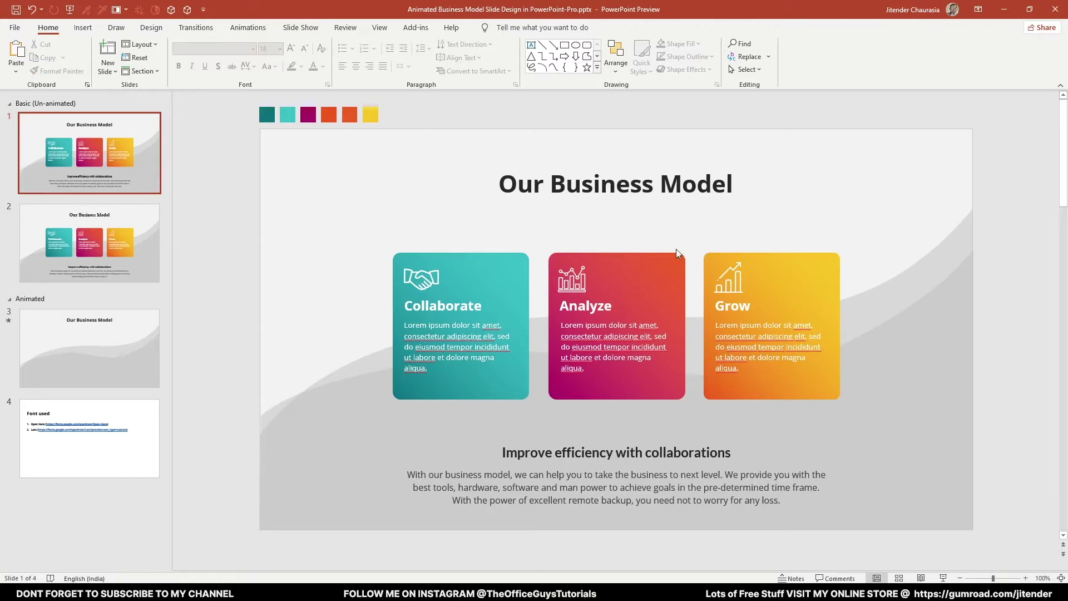
{"action": "key", "text": "F5"}
{"action": "left_click", "coordinate": [509, 256]}
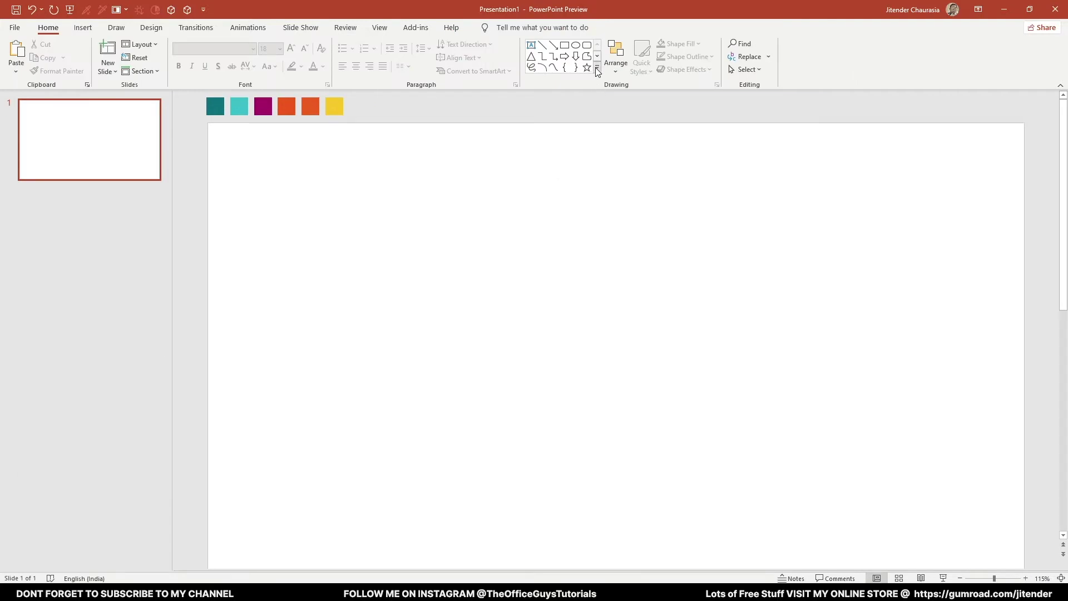
- Draw a rounded rectangle sized 7 cm by 7 cm
{"action": "left_click", "coordinate": [597, 69]}
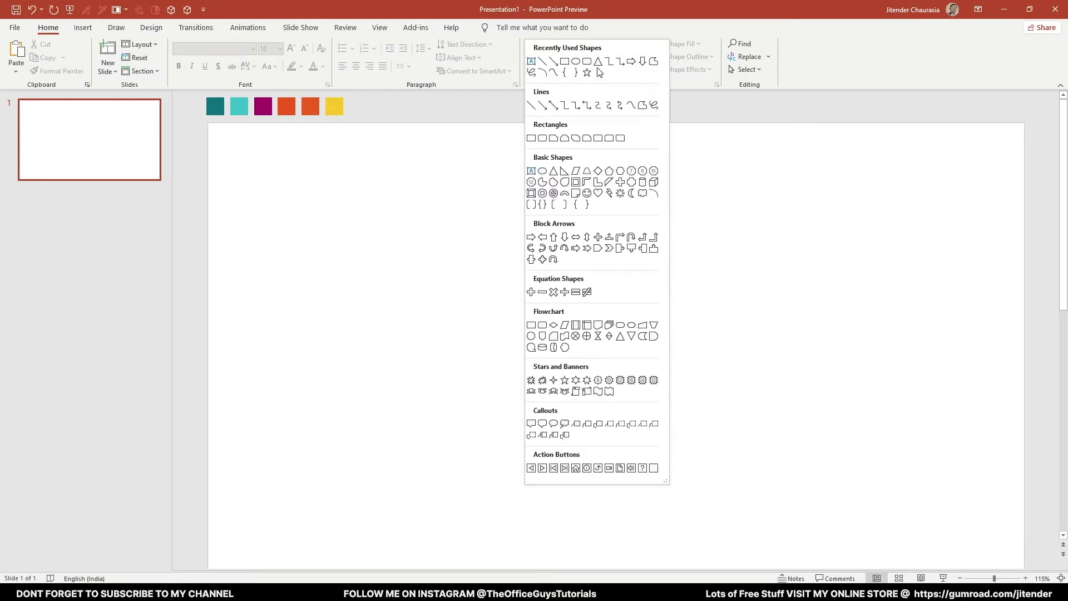
{"action": "left_click", "coordinate": [544, 139]}
{"action": "left_click_drag", "start_coordinate": [344, 259], "coordinate": [516, 439]}
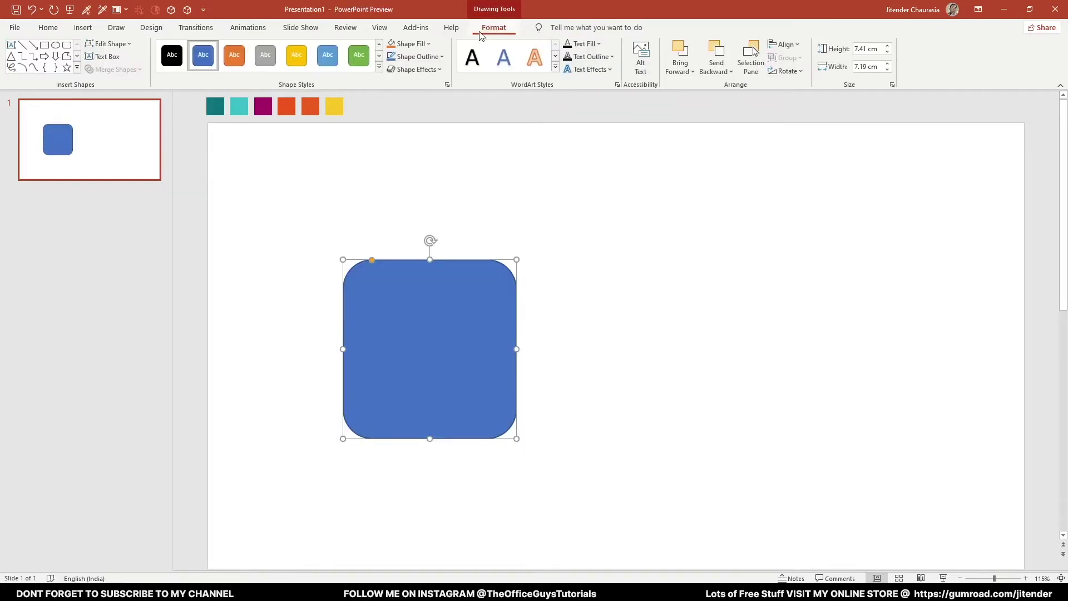
{"action": "left_click", "coordinate": [869, 49]}
{"action": "type", "text": "7"}
{"action": "key", "text": "Tab"}
{"action": "type", "text": "7"}
{"action": "key", "text": "Return"}
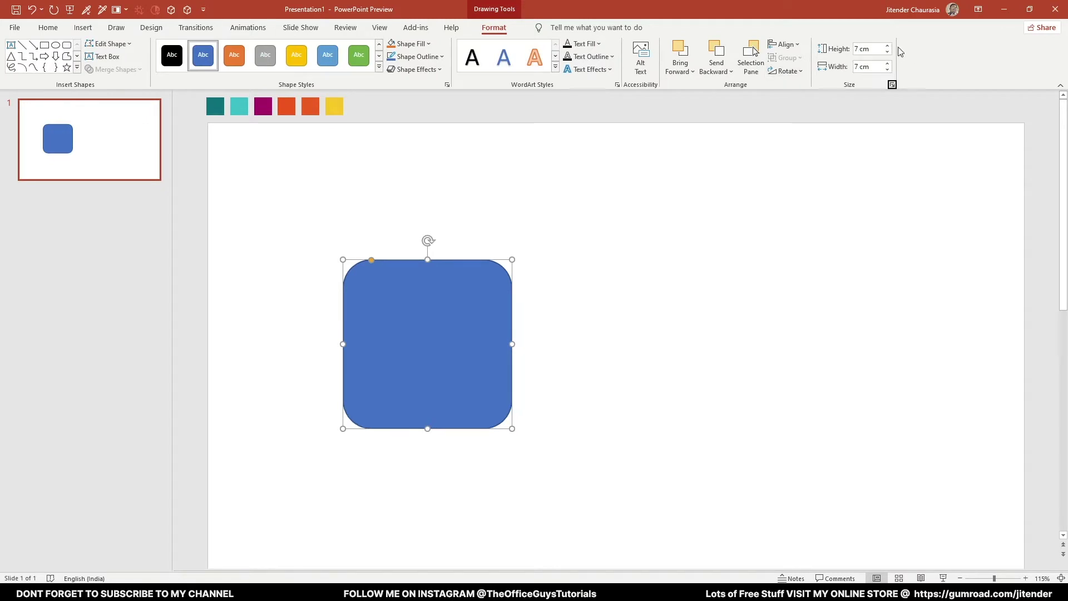
- Duplicate the square into a row of three and spread them across the slide
{"action": "left_click_drag", "start_coordinate": [460, 328], "coordinate": [429, 324]}
{"action": "left_click_drag", "start_coordinate": [789, 329], "coordinate": [801, 327]}
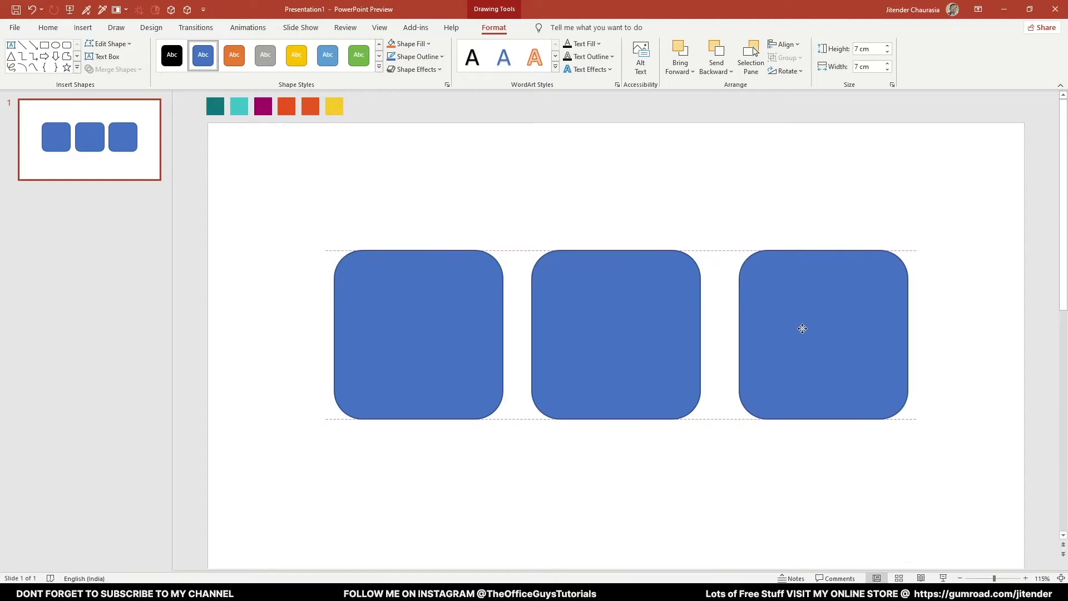
{"action": "left_click_drag", "start_coordinate": [660, 333], "coordinate": [659, 334]}
{"action": "left_click_drag", "start_coordinate": [462, 336], "coordinate": [454, 336]}
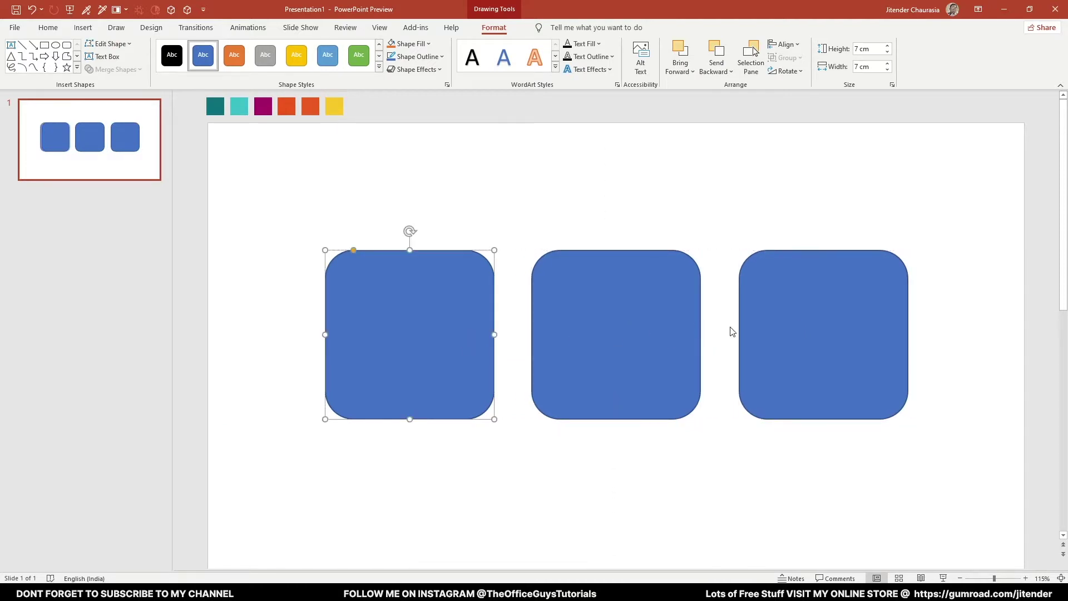
{"action": "left_click_drag", "start_coordinate": [770, 329], "coordinate": [769, 328]}
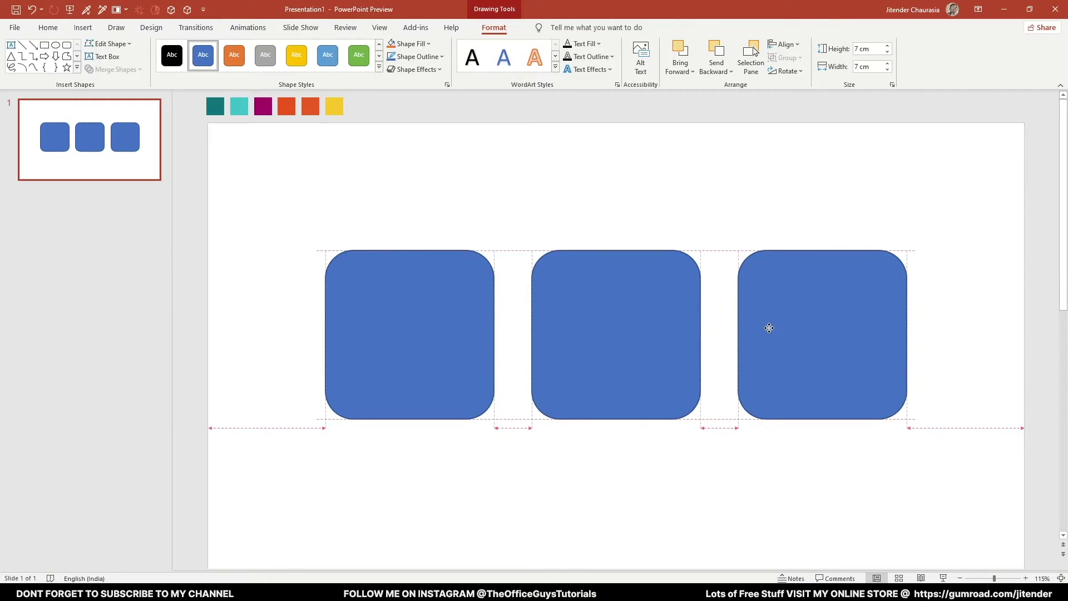
{"action": "left_click_drag", "start_coordinate": [769, 328], "coordinate": [767, 326]}
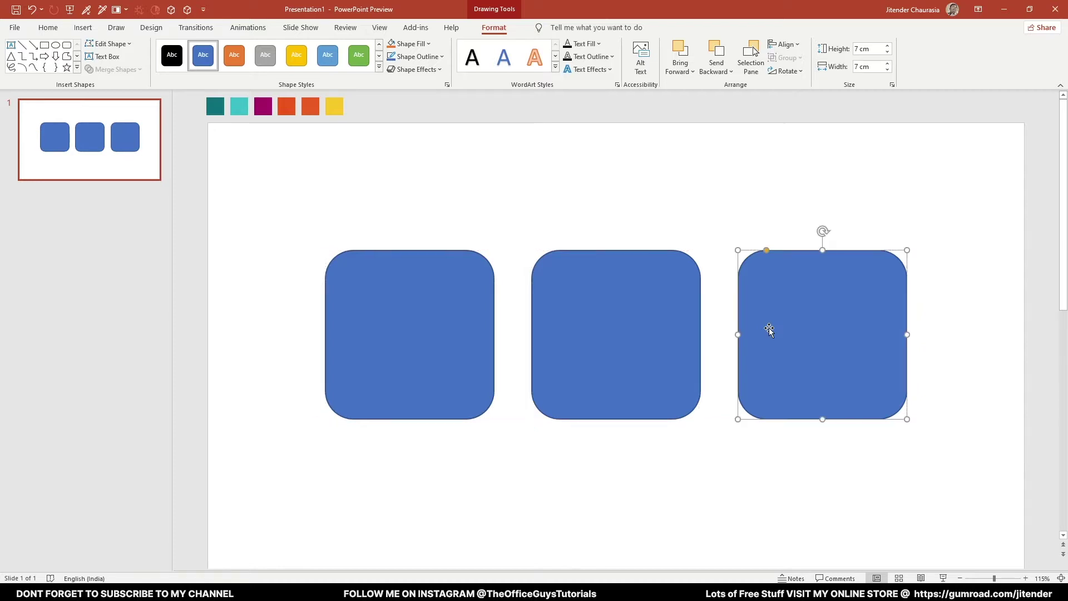
{"action": "left_click_drag", "start_coordinate": [450, 333], "coordinate": [404, 331]}
{"action": "left_click_drag", "start_coordinate": [831, 352], "coordinate": [884, 351]}
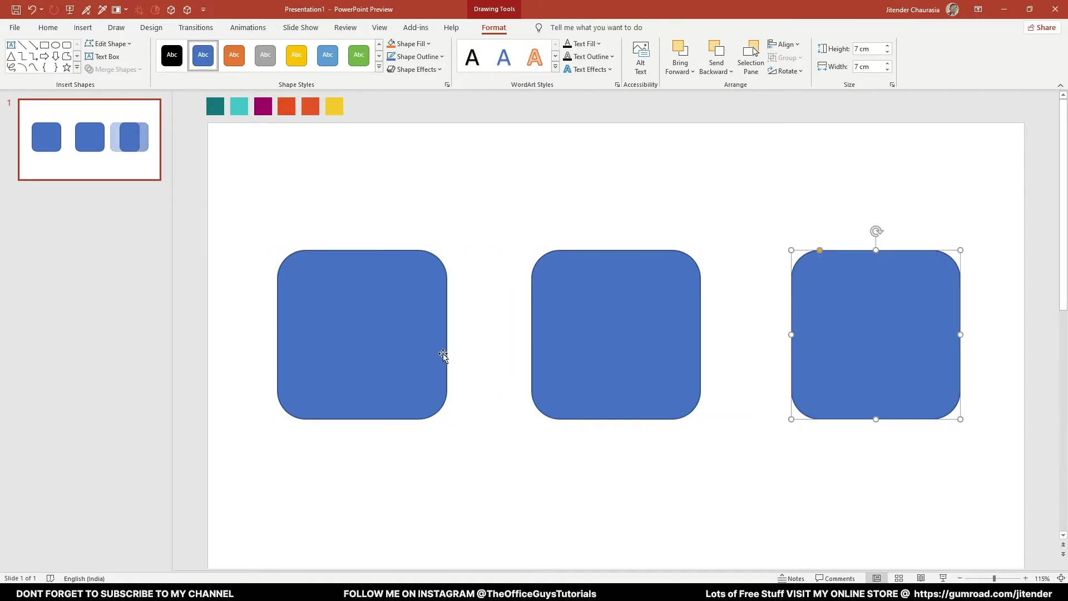
- Distribute the three selected squares horizontally, undoing an accidental nudge
{"action": "left_click", "coordinate": [440, 351], "text": "shift"}
{"action": "left_click", "coordinate": [617, 341], "text": "shift"}
{"action": "left_click", "coordinate": [829, 341], "text": "shift"}
{"action": "left_click", "coordinate": [832, 329], "text": "shift"}
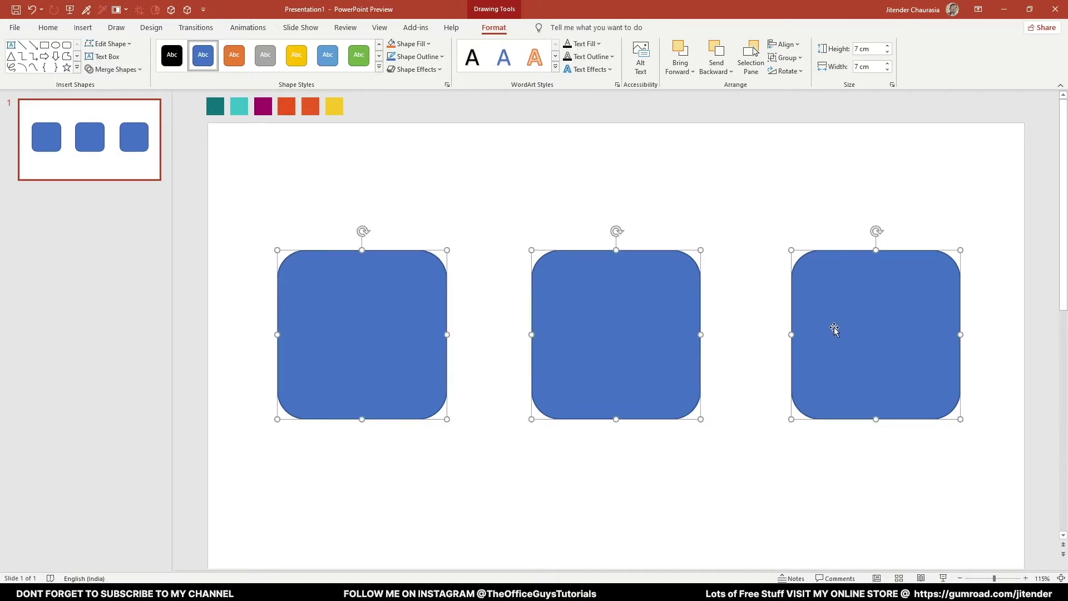
{"action": "left_click", "coordinate": [784, 45]}
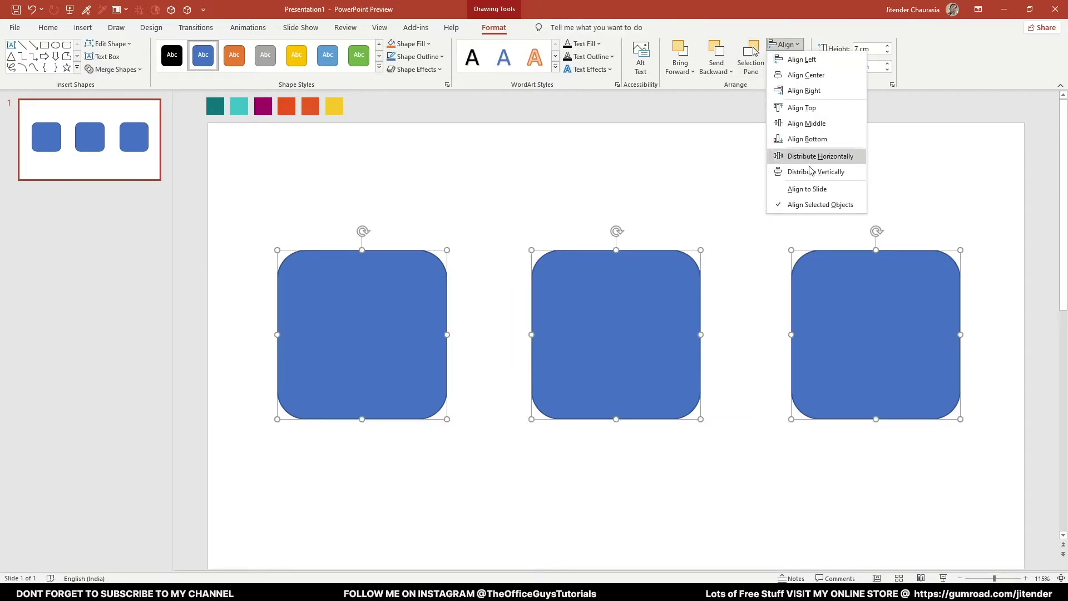
{"action": "left_click", "coordinate": [830, 161]}
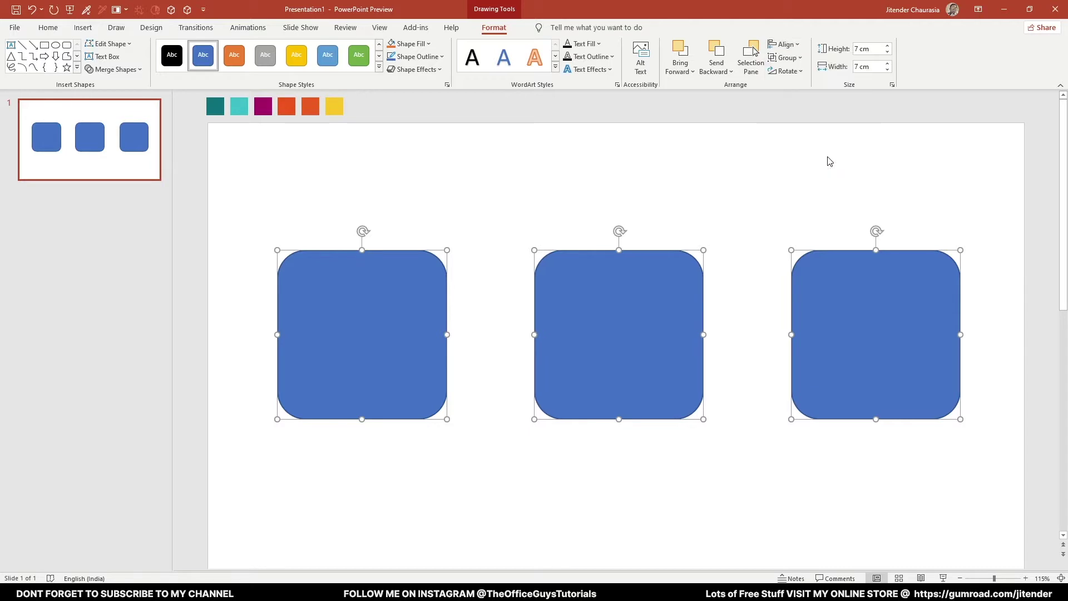
{"action": "left_click_drag", "start_coordinate": [854, 321], "coordinate": [851, 326]}
{"action": "key", "text": "ctrl+z"}
{"action": "key", "text": "ctrl+z"}
{"action": "key", "text": "ctrl+z"}
{"action": "key", "text": "ctrl+z"}
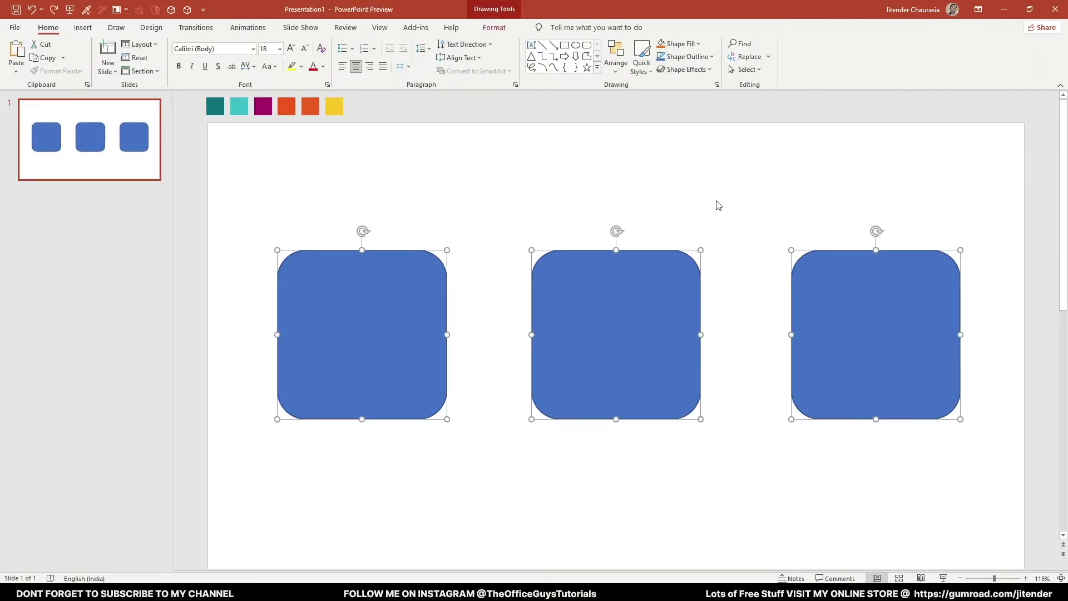
- Undo the square spacing and open Format Shape for the first square
{"action": "left_click", "coordinate": [716, 202]}
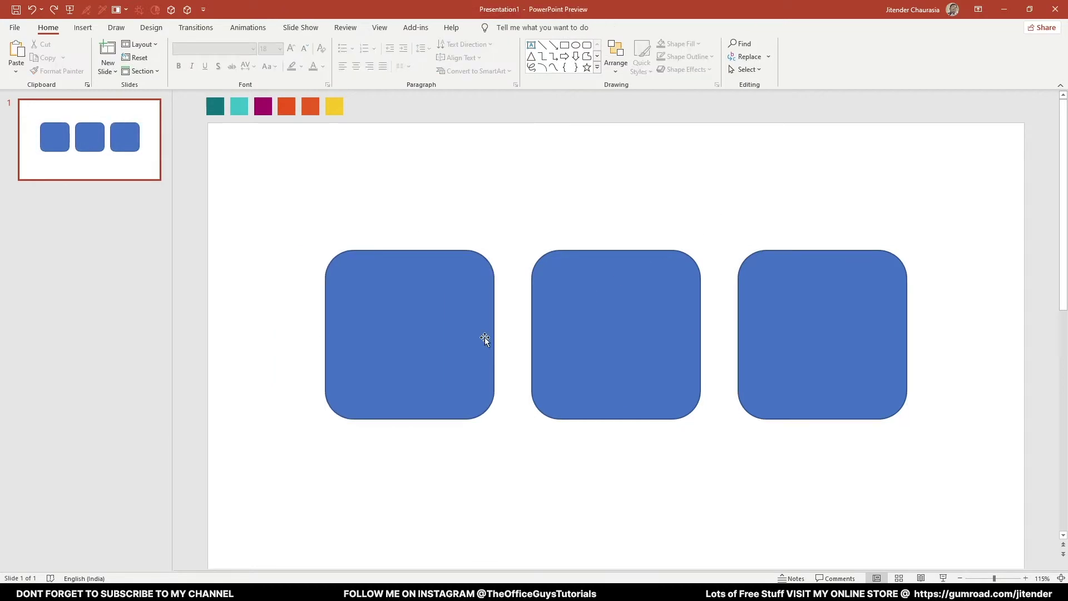
{"action": "left_click", "coordinate": [430, 316]}
{"action": "scroll", "coordinate": [468, 269], "scroll_direction": "down", "scroll_amount": 1}
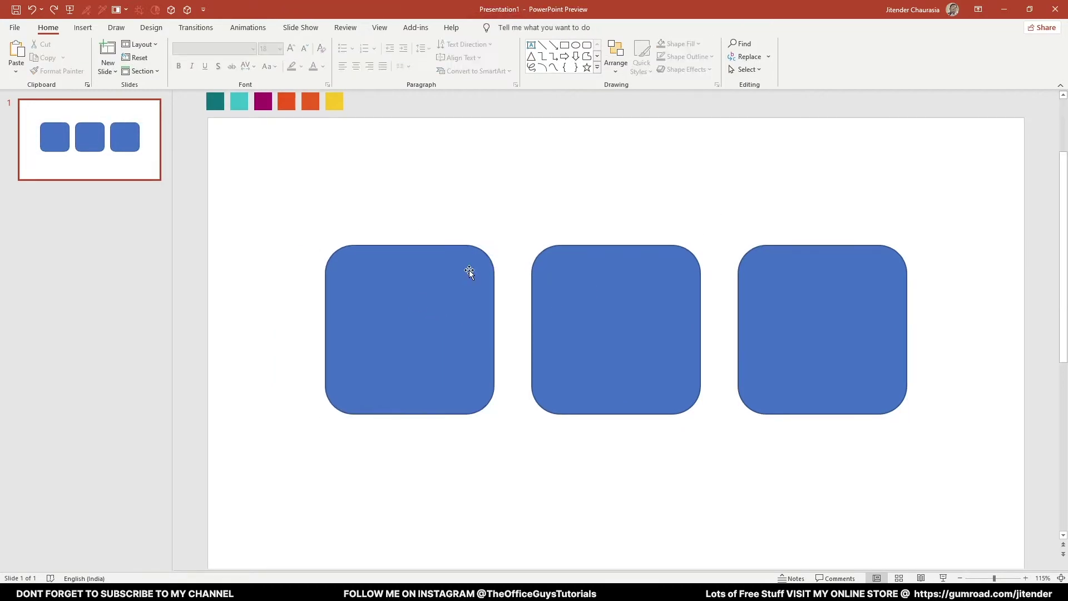
{"action": "left_click", "coordinate": [415, 302]}
{"action": "right_click", "coordinate": [415, 302]}
{"action": "left_click", "coordinate": [418, 285]}
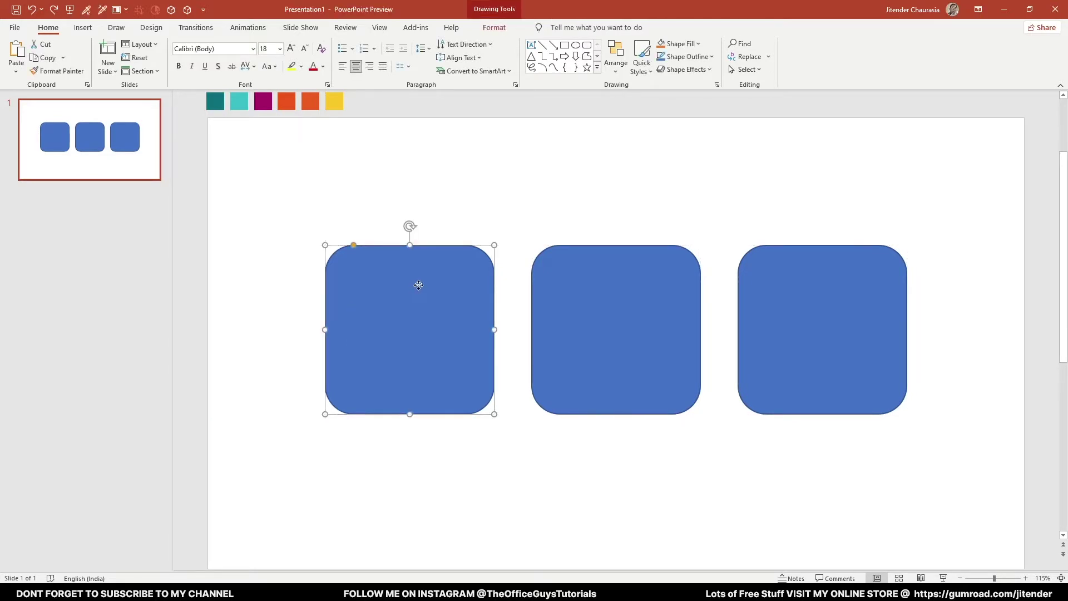
{"action": "right_click", "coordinate": [437, 334]}
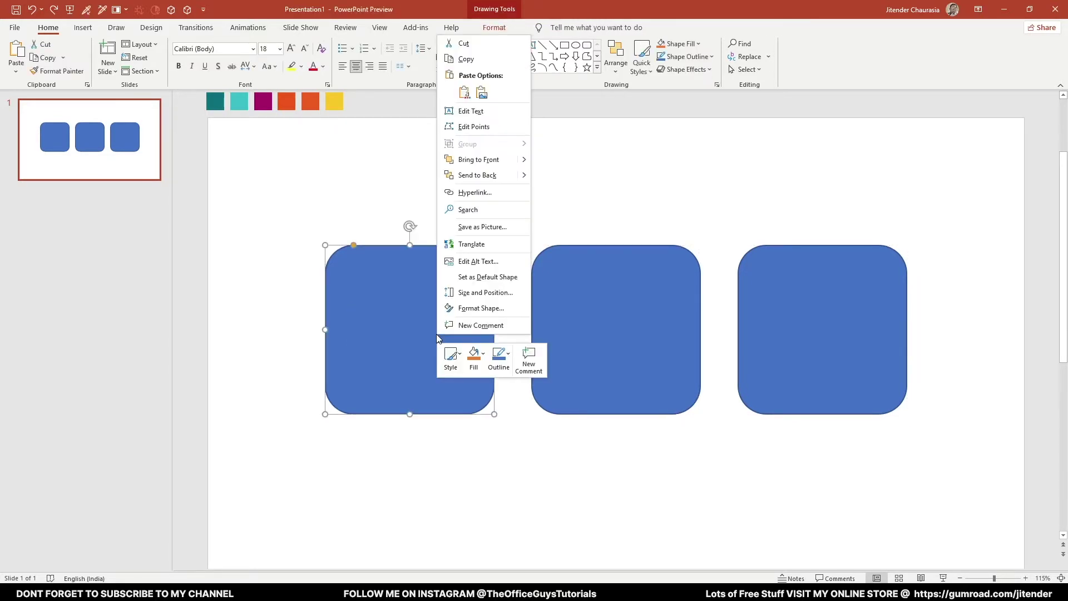
{"action": "left_click", "coordinate": [480, 308]}
- Give the first square a gradient fill reduced to two stops
{"action": "left_click", "coordinate": [934, 165]}
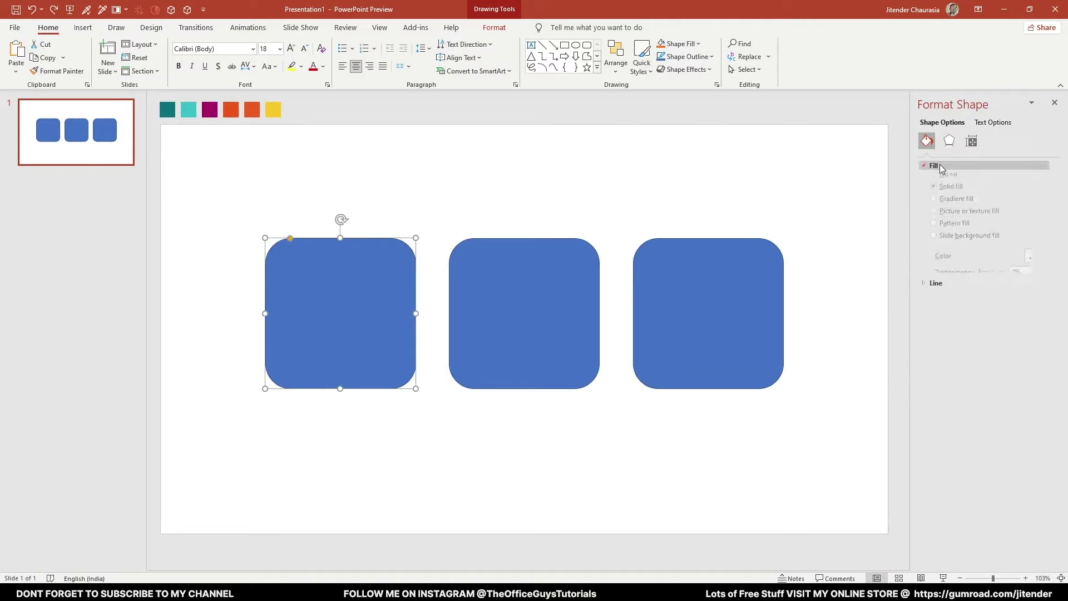
{"action": "left_click", "coordinate": [954, 208]}
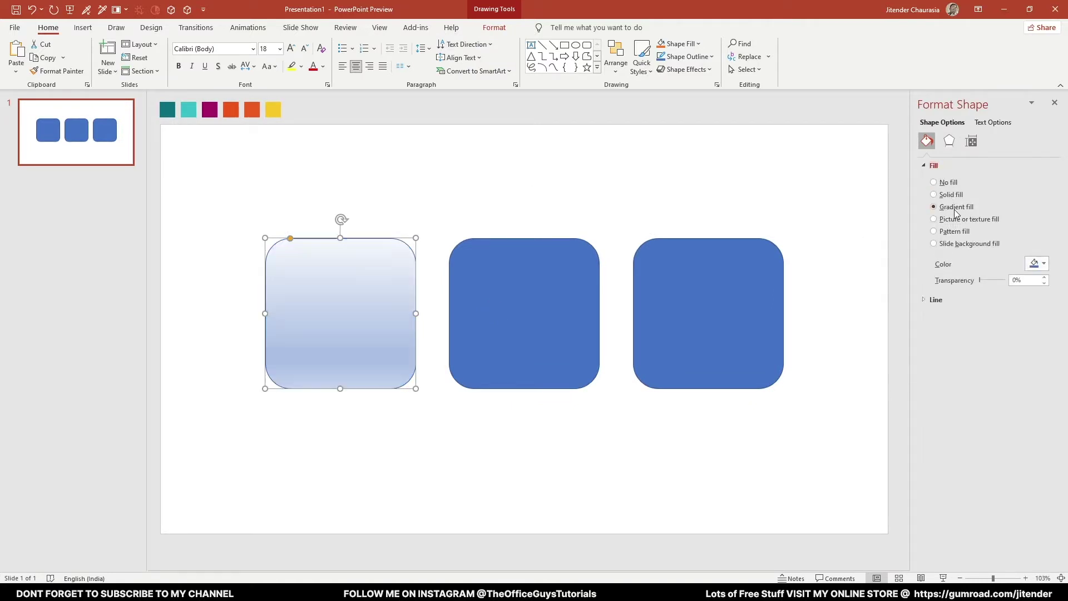
{"action": "left_click", "coordinate": [994, 346]}
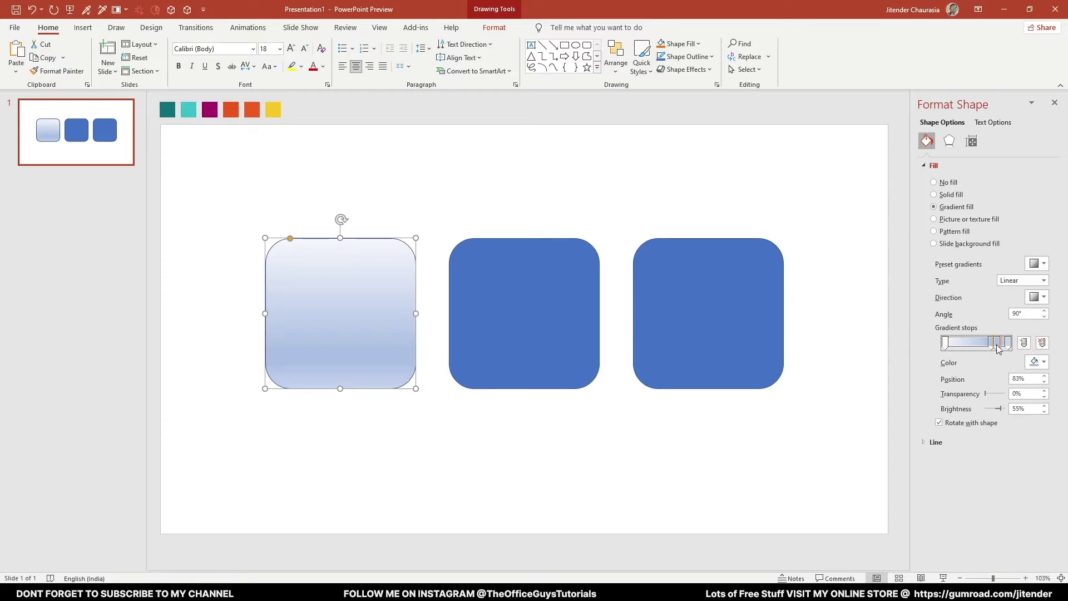
{"action": "left_click", "coordinate": [1042, 343]}
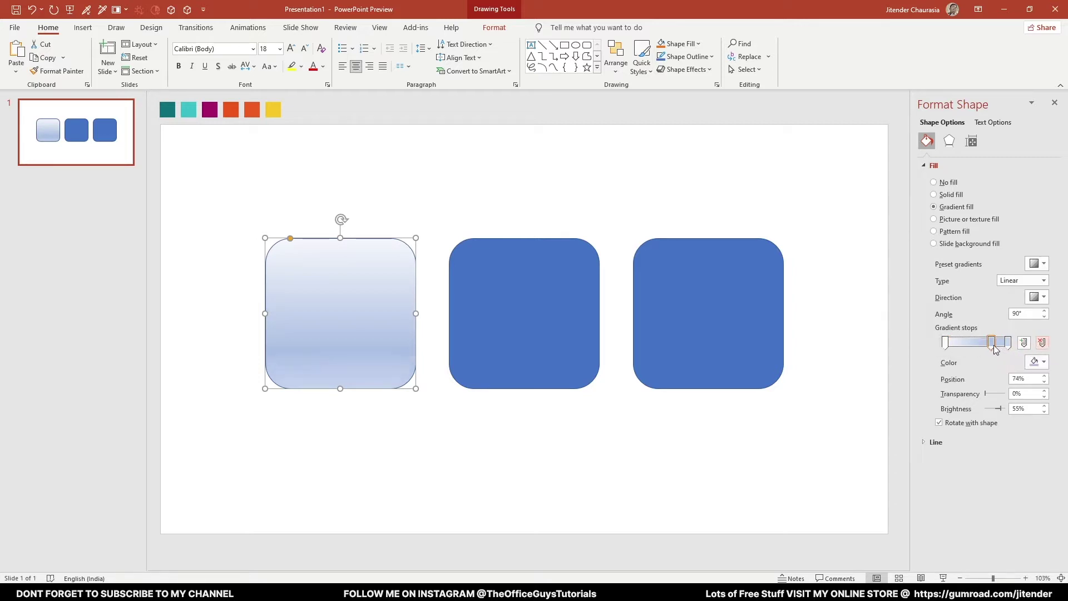
{"action": "left_click", "coordinate": [994, 344]}
{"action": "left_click_drag", "start_coordinate": [993, 354], "coordinate": [992, 360]}
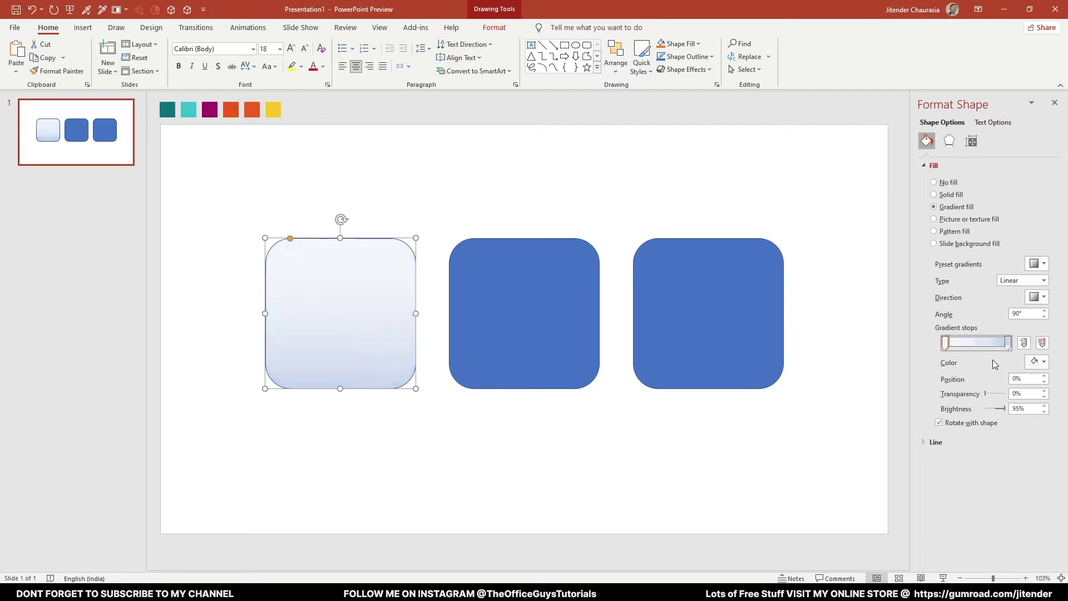
- Set the gradient stops to the dark teal and light teal swatches with the eyedropper
{"action": "left_click", "coordinate": [1035, 362]}
{"action": "left_click", "coordinate": [1000, 495]}
{"action": "left_click", "coordinate": [169, 111]}
{"action": "left_click", "coordinate": [1008, 343]}
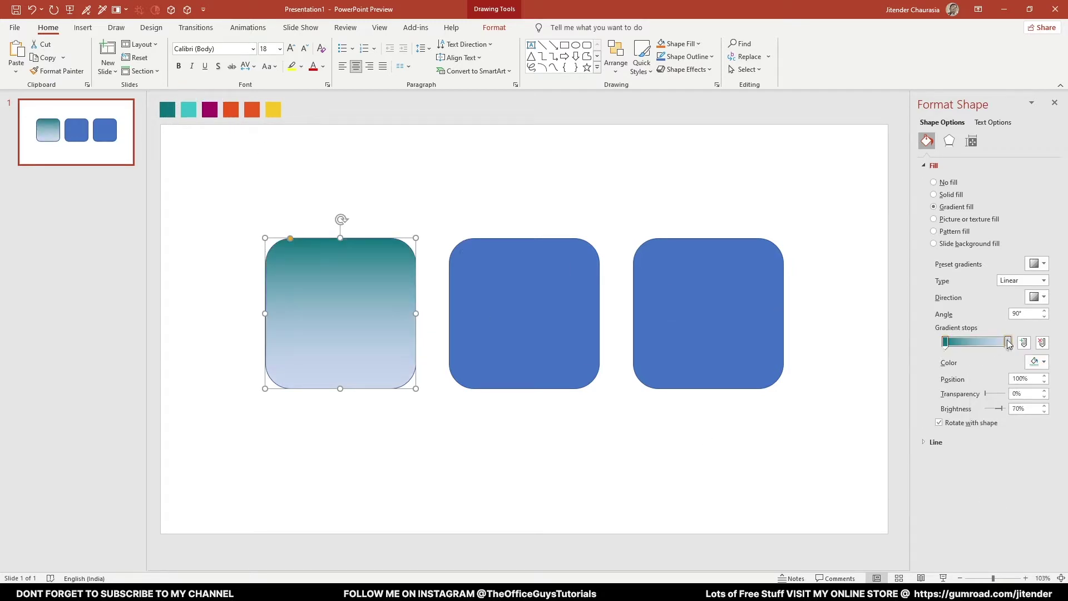
{"action": "left_click", "coordinate": [1036, 362]}
{"action": "left_click", "coordinate": [1001, 532]}
{"action": "left_click", "coordinate": [189, 110]}
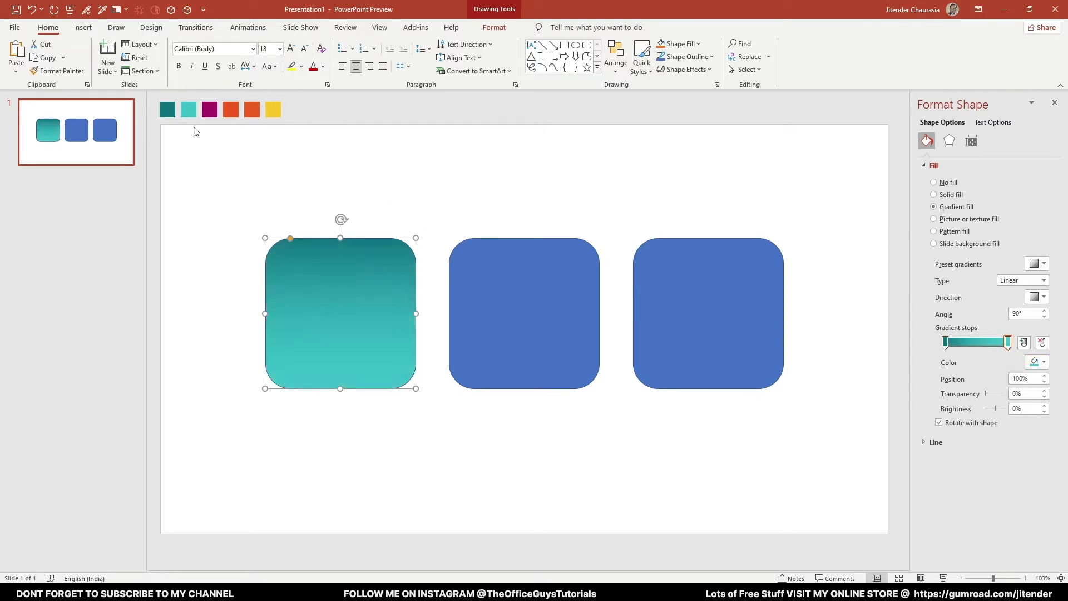
- Set the gradient to the diagonal bottom-left to top-right direction (315°)
{"action": "left_click_drag", "start_coordinate": [1021, 313], "coordinate": [1005, 313]}
{"action": "type", "text": "45"}
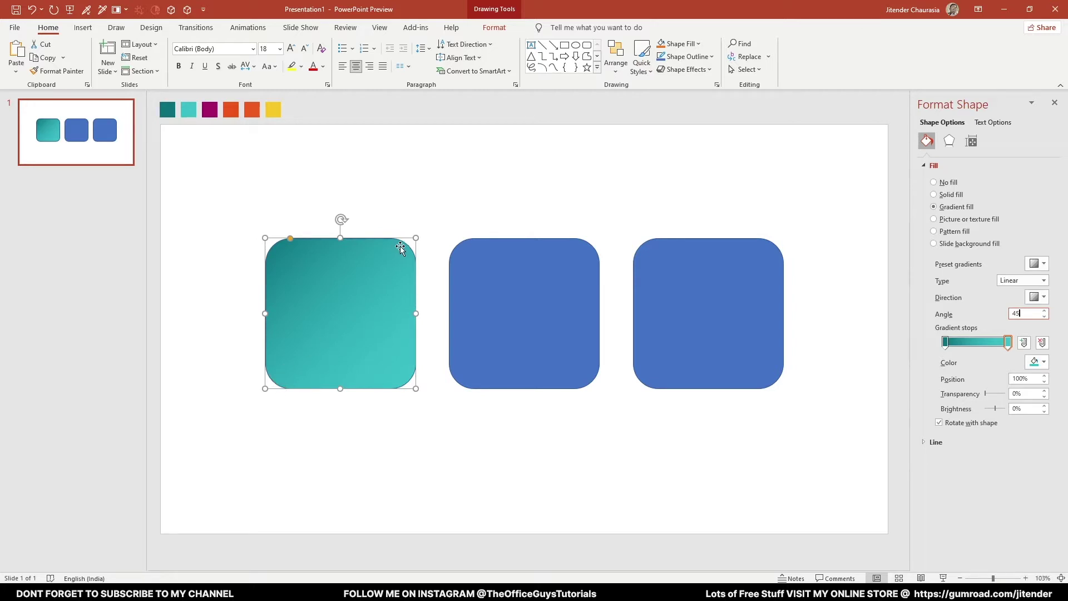
{"action": "left_click", "coordinate": [1039, 296]}
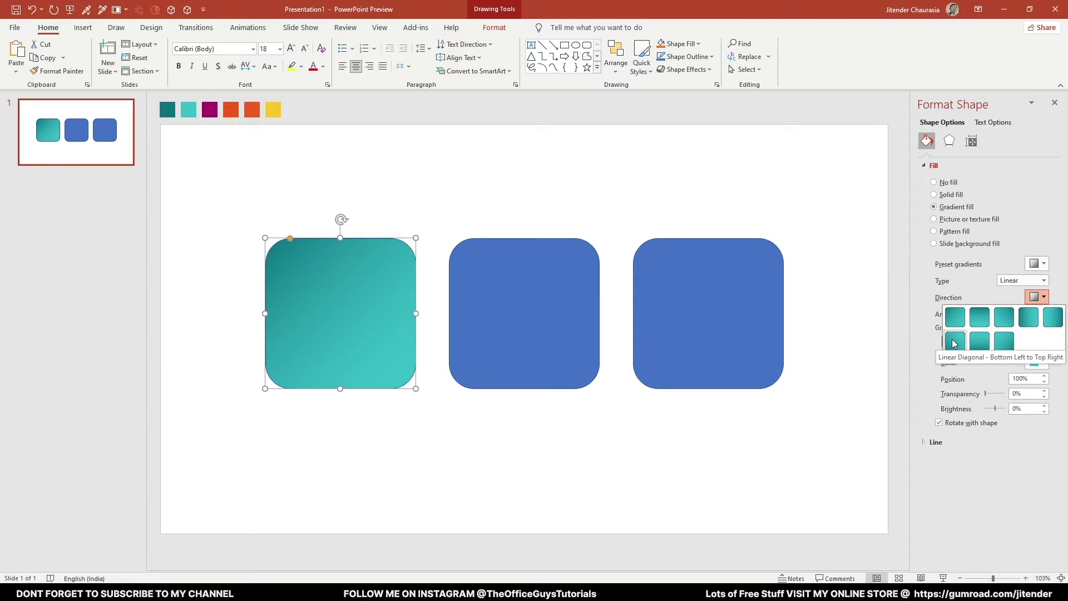
{"action": "left_click", "coordinate": [954, 341]}
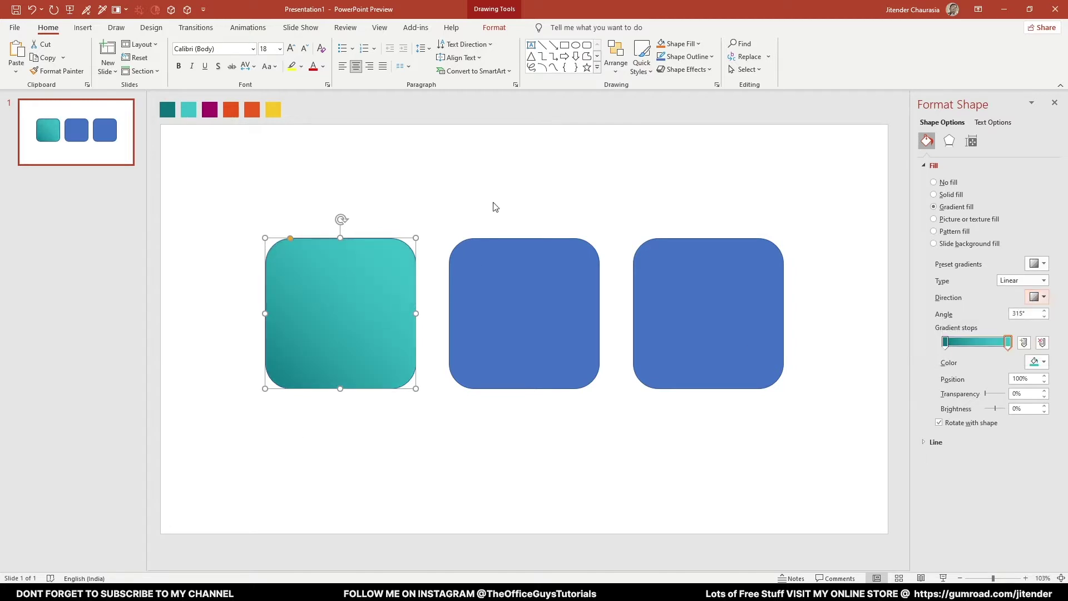
- Remove the first square's outline
{"action": "left_click", "coordinate": [688, 58]}
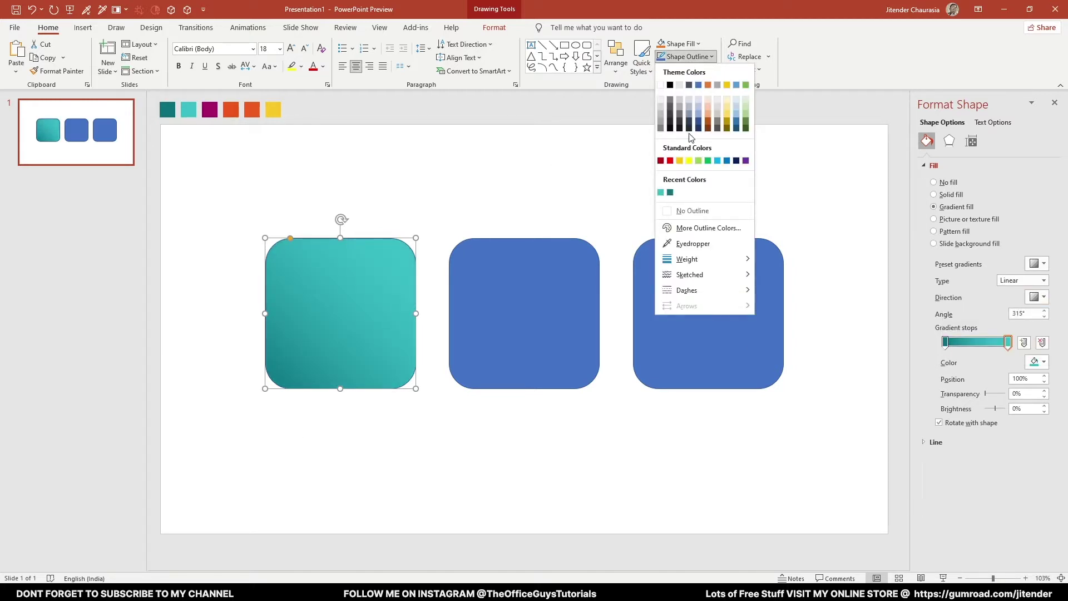
{"action": "left_click", "coordinate": [696, 212]}
{"action": "left_click", "coordinate": [485, 197]}
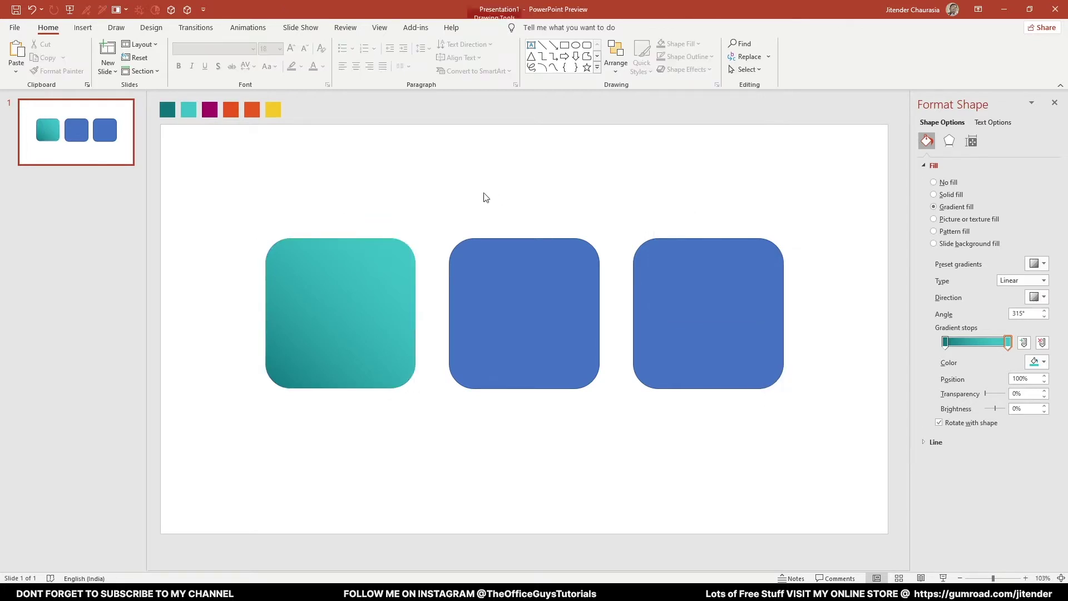
{"action": "left_click", "coordinate": [516, 277]}
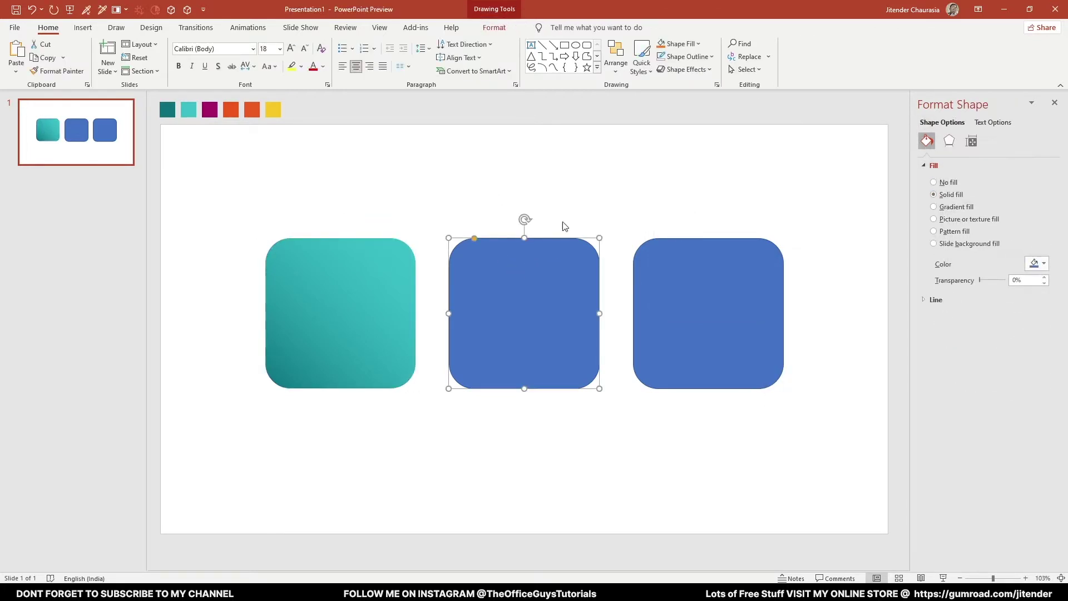
- Give the middle square a magenta-to-orange gradient using the swatches
{"action": "left_click", "coordinate": [571, 205]}
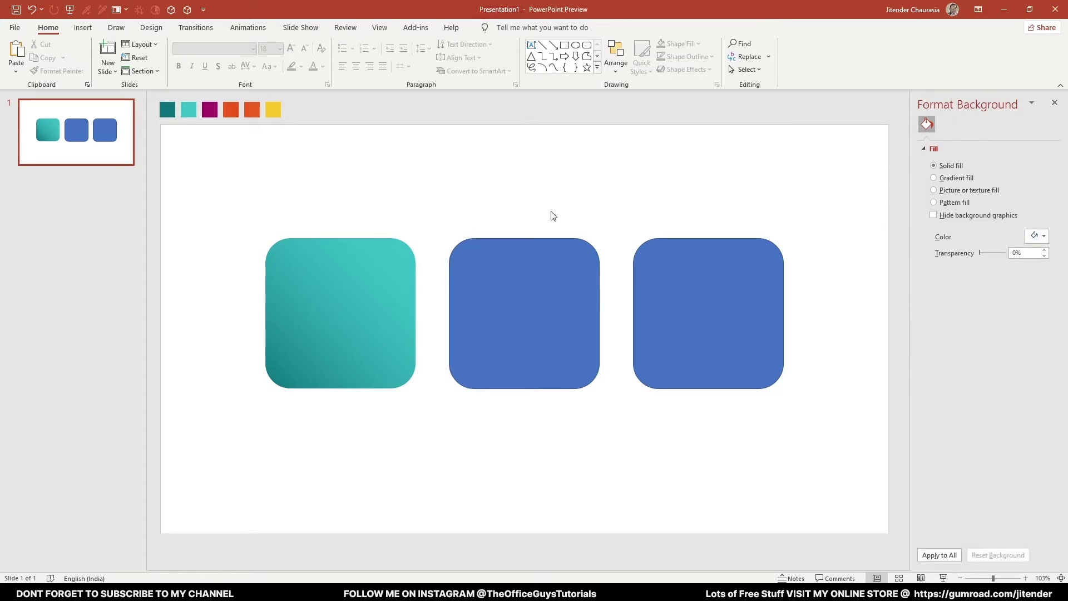
{"action": "left_click", "coordinate": [540, 266]}
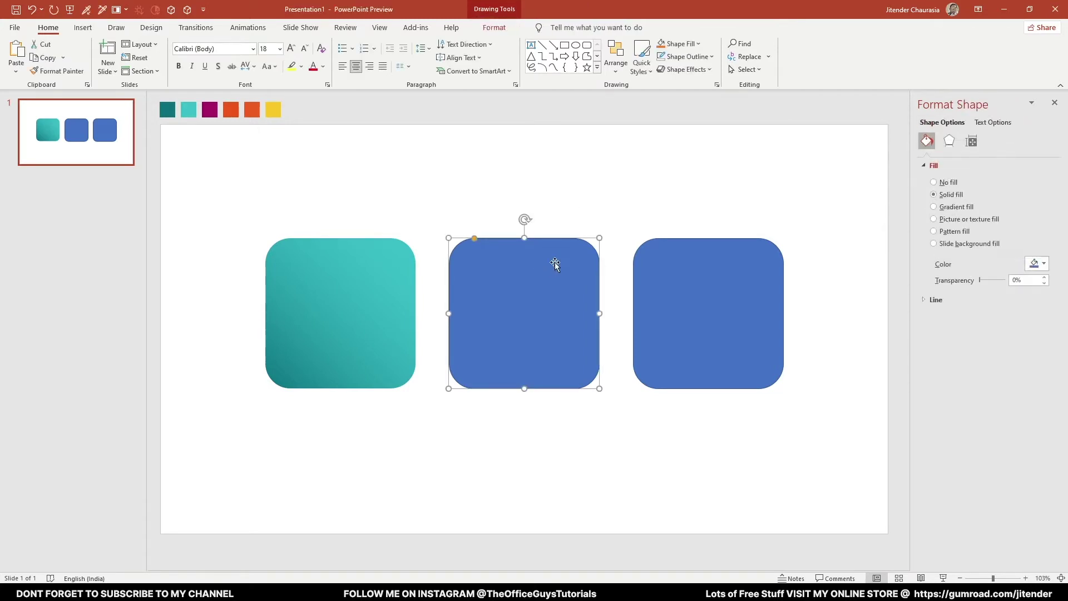
{"action": "key", "text": "ctrl+shift+v"}
{"action": "left_click", "coordinate": [1037, 363]}
{"action": "left_click", "coordinate": [988, 525]}
{"action": "left_click", "coordinate": [210, 109]}
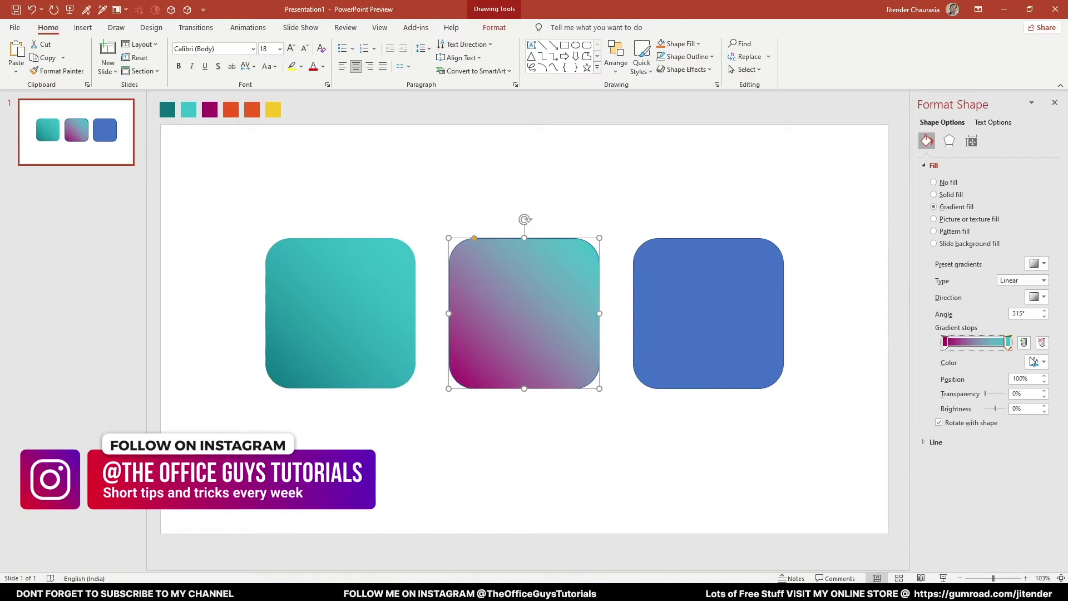
{"action": "left_click", "coordinate": [1008, 342]}
{"action": "left_click", "coordinate": [1037, 362]}
{"action": "left_click", "coordinate": [987, 525]}
{"action": "left_click", "coordinate": [252, 109]}
- Give the third square an orange-to-yellow gradient fill using the swatches
{"action": "left_click", "coordinate": [707, 289]}
{"action": "left_click", "coordinate": [1037, 263]}
{"action": "left_click", "coordinate": [933, 206]}
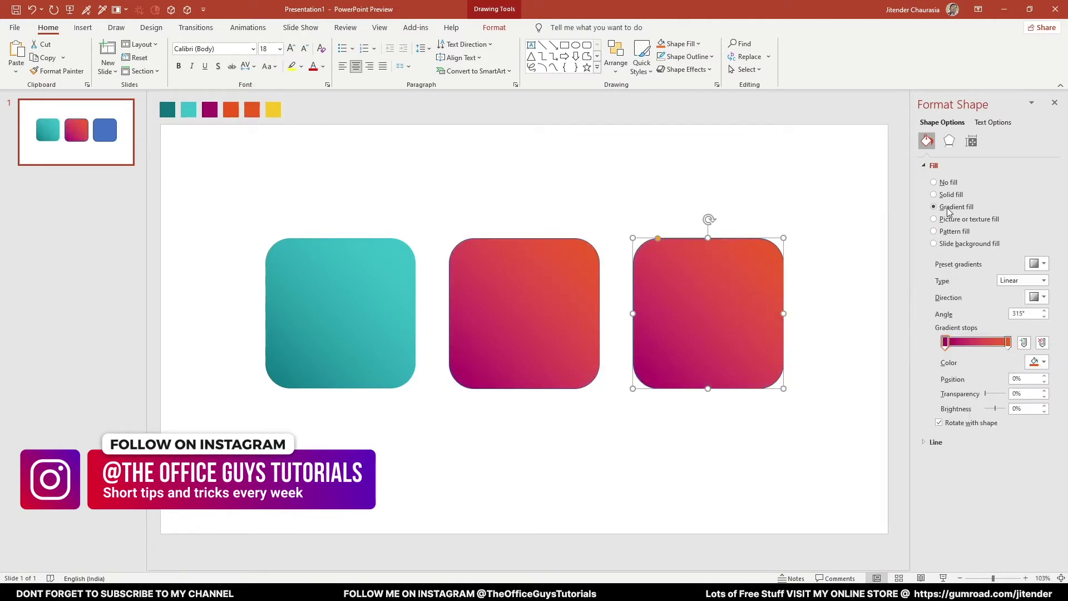
{"action": "left_click", "coordinate": [1037, 362]}
{"action": "left_click", "coordinate": [987, 526]}
{"action": "left_click", "coordinate": [252, 109]}
{"action": "left_click", "coordinate": [1037, 362]}
{"action": "left_click", "coordinate": [987, 526]}
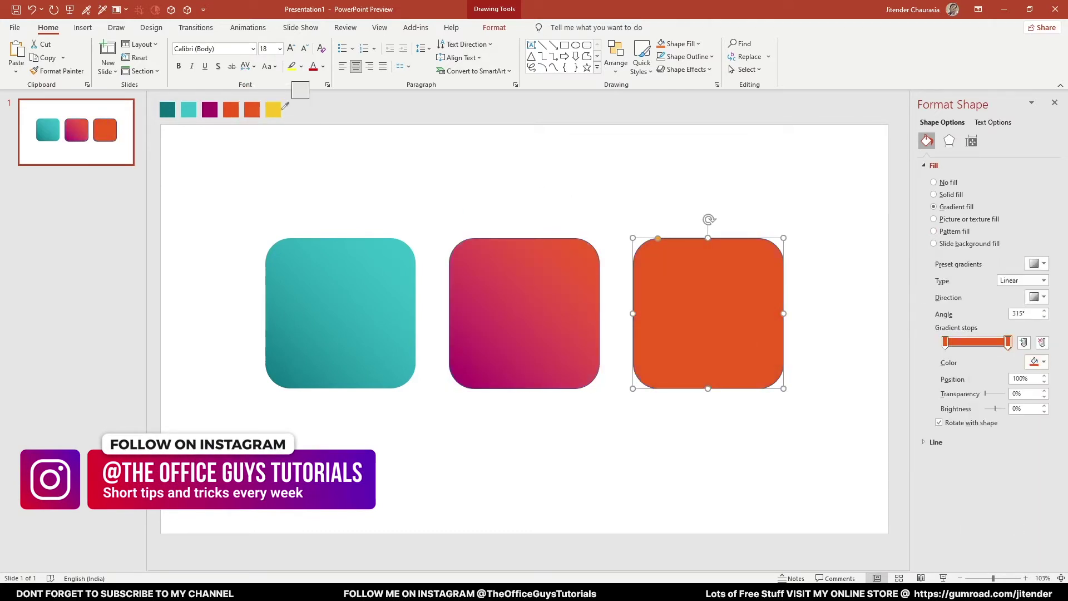
{"action": "left_click", "coordinate": [273, 109]}
{"action": "left_click", "coordinate": [559, 168]}
{"action": "left_click_drag", "start_coordinate": [433, 211], "coordinate": [801, 400]}
{"action": "left_click", "coordinate": [559, 169]}
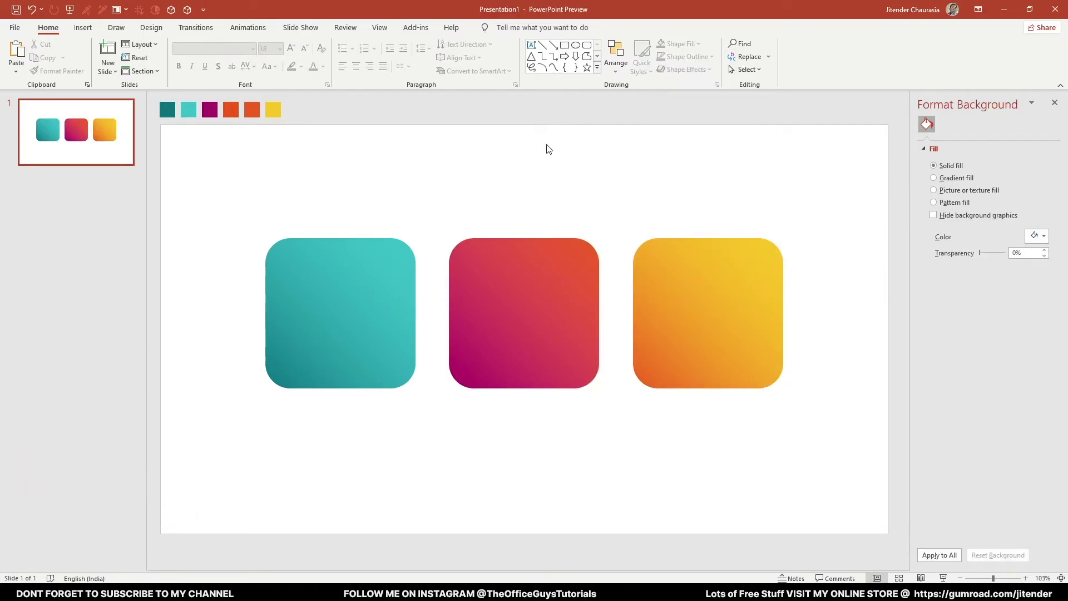
- Copy the Collaborate title box from the finished deck and paste it into Presentation1
{"action": "mouse_move", "coordinate": [331, 592]}
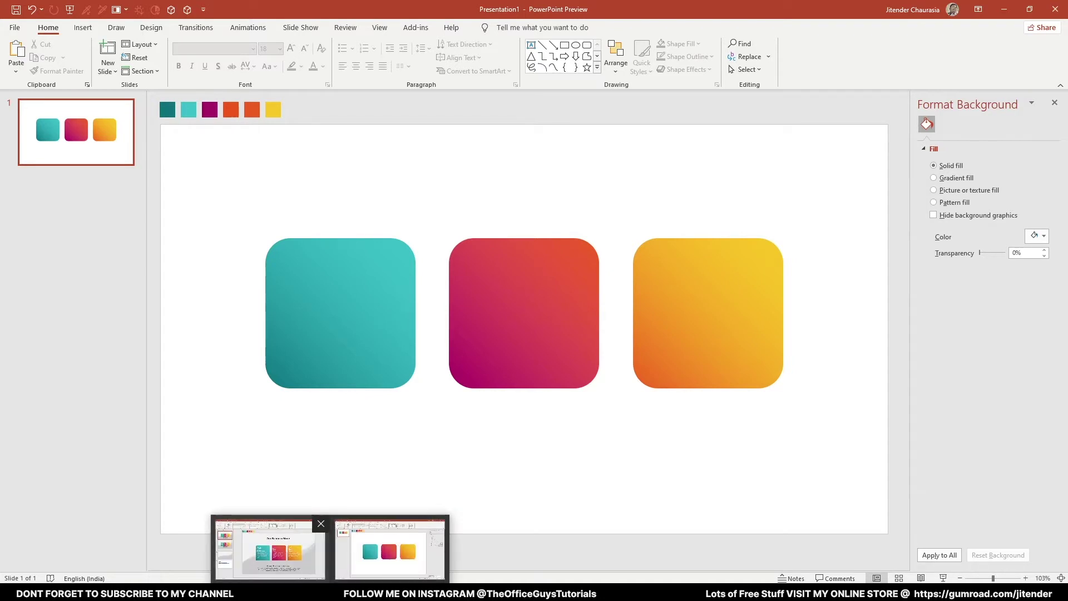
{"action": "left_click", "coordinate": [352, 555]}
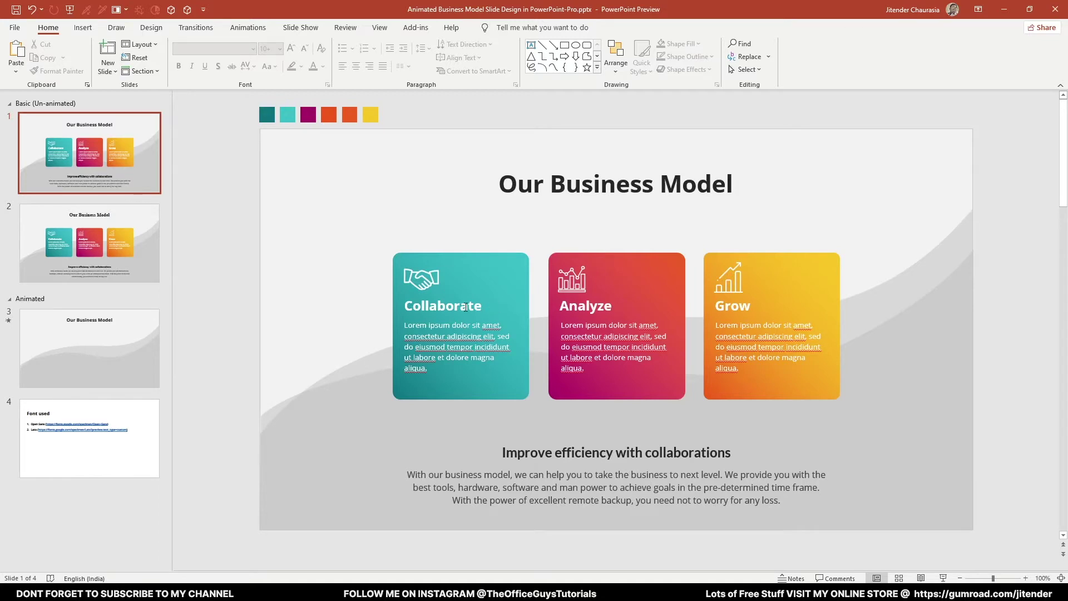
{"action": "left_click", "coordinate": [494, 307]}
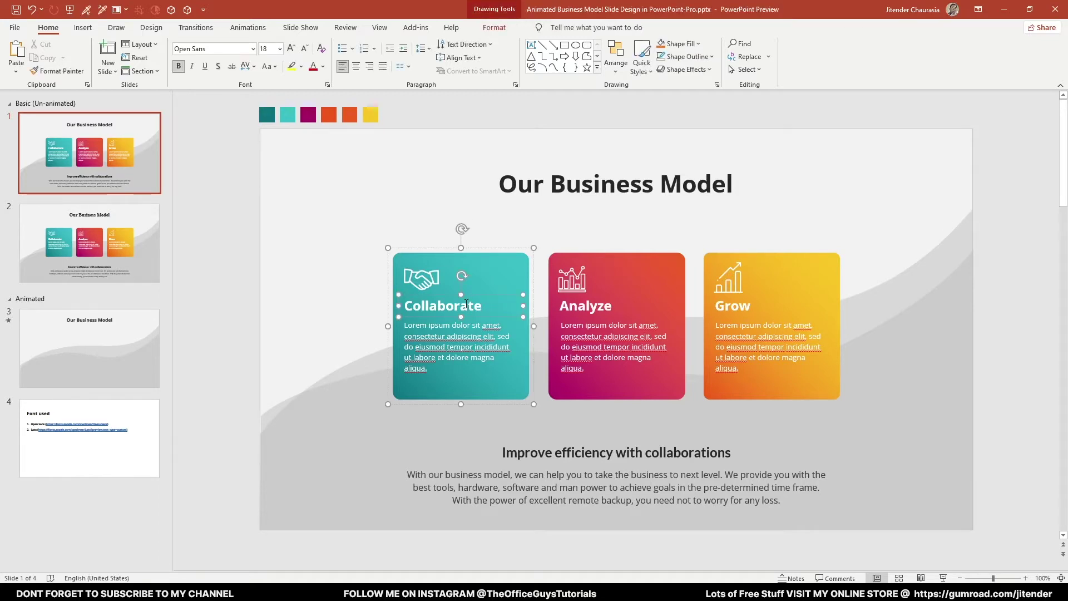
{"action": "left_click", "coordinate": [479, 299]}
{"action": "key", "text": "ctrl+c"}
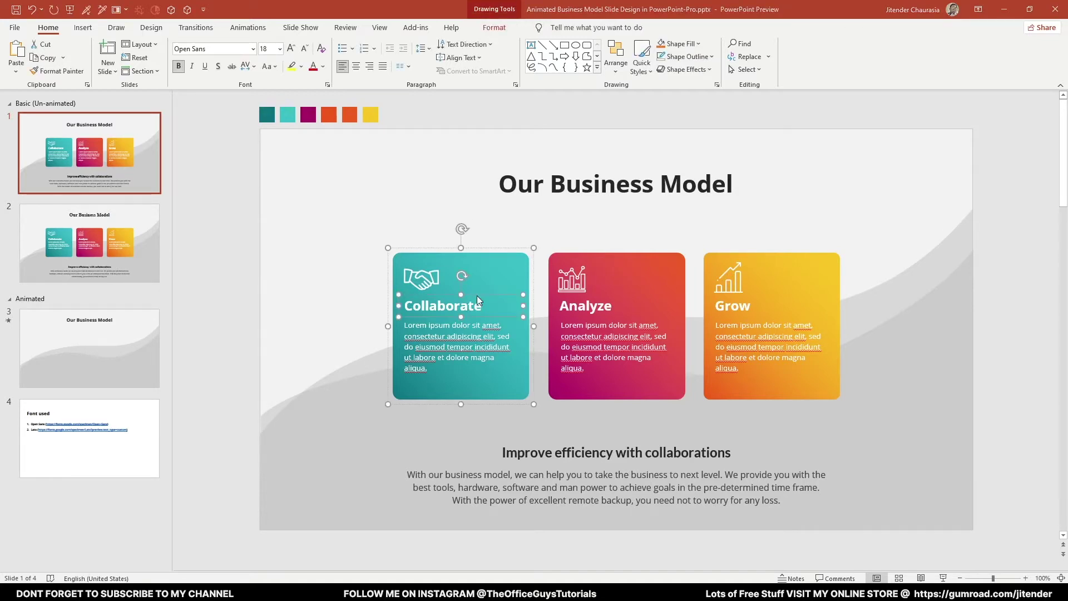
{"action": "key", "text": "alt+Tab"}
{"action": "key", "text": "ctrl+v"}
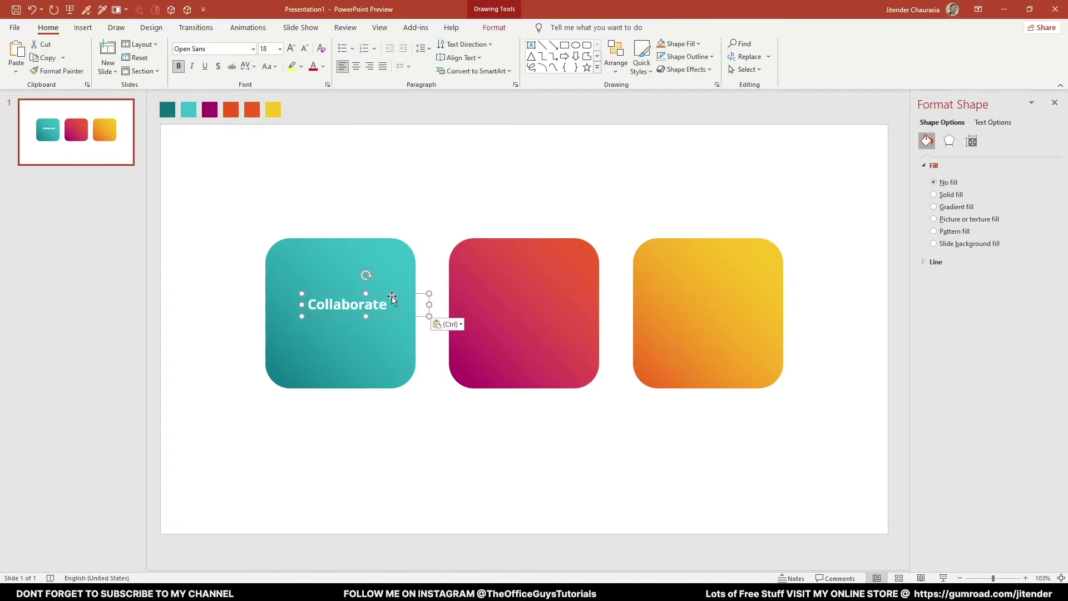
- Place the Collaborate title at the teal card's upper left, with copies on the other two cards
{"action": "left_click_drag", "start_coordinate": [391, 297], "coordinate": [732, 275]}
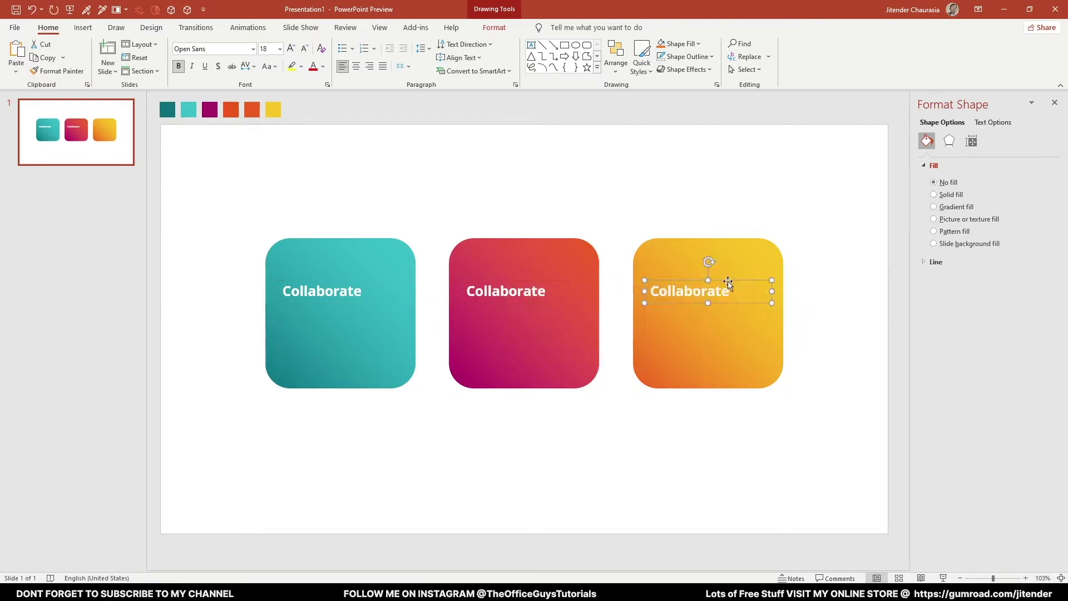
{"action": "left_click", "coordinate": [684, 205]}
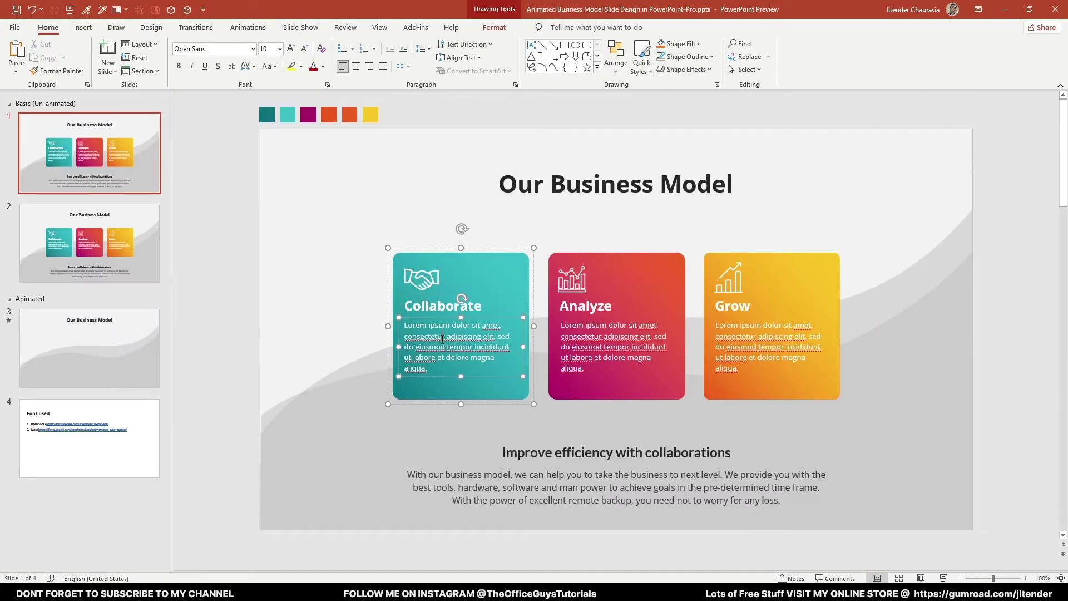
{"action": "triple_click", "coordinate": [443, 338]}
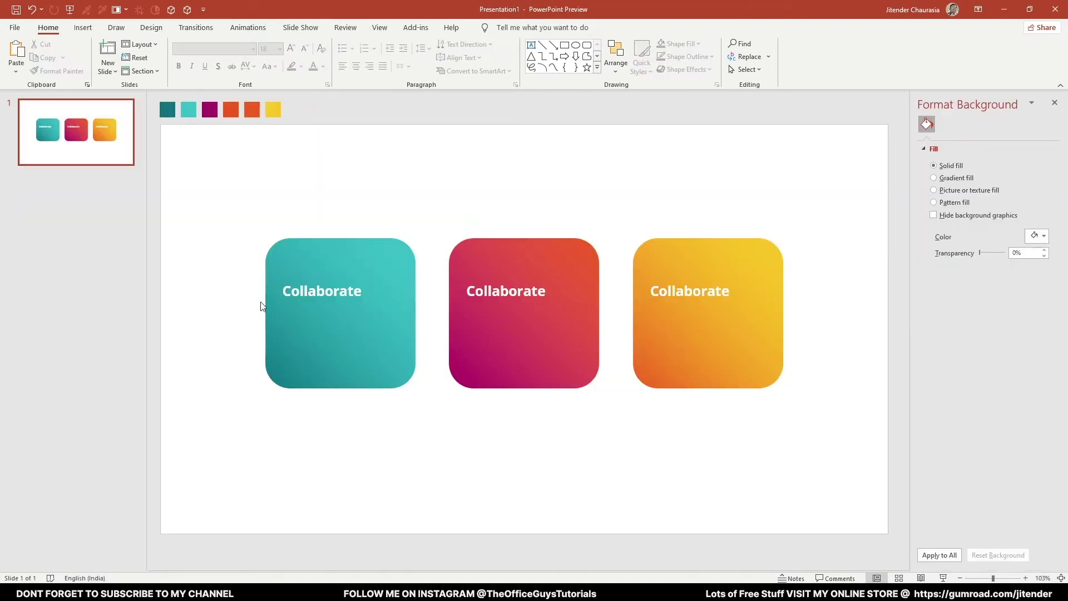
{"action": "left_click", "coordinate": [532, 45]}
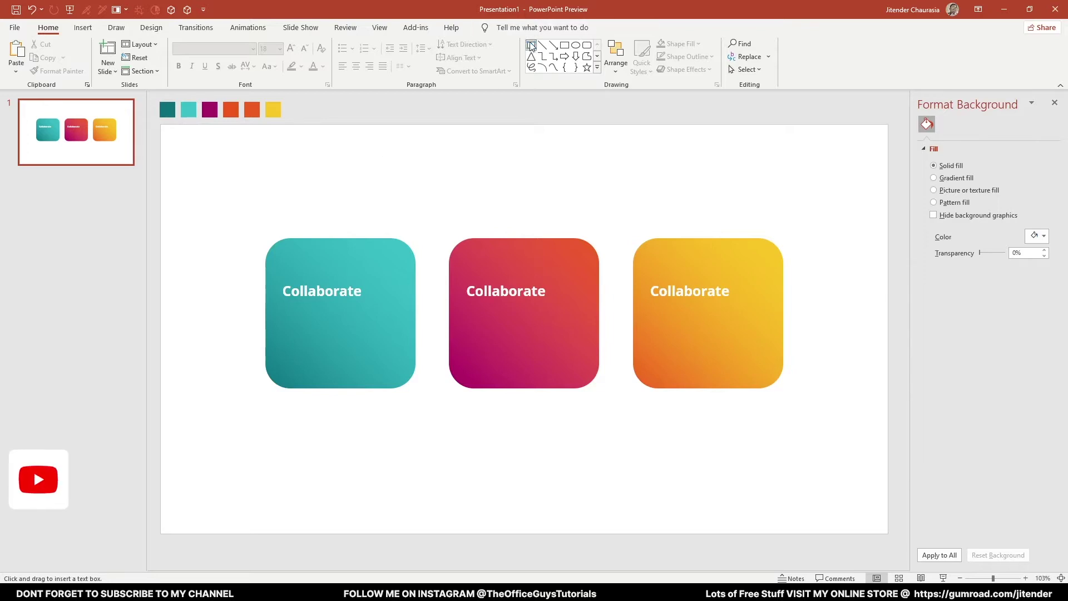
- Draw a text box below the teal card's title and paste the Lorem ipsum paragraph
{"action": "left_click_drag", "start_coordinate": [281, 307], "coordinate": [401, 372]}
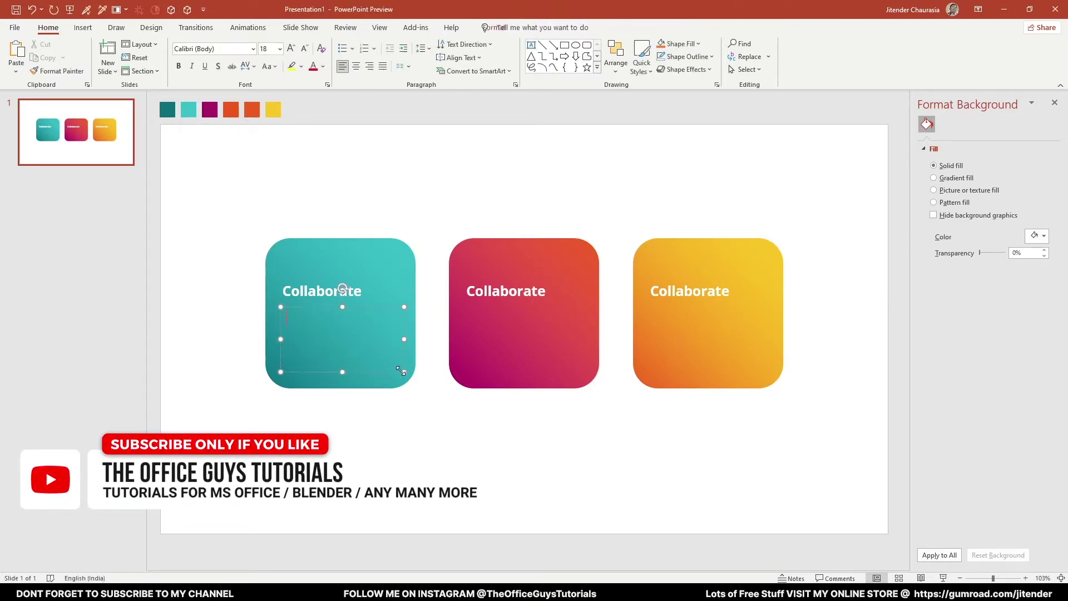
{"action": "key", "text": "ctrl+z"}
{"action": "left_click", "coordinate": [534, 46]}
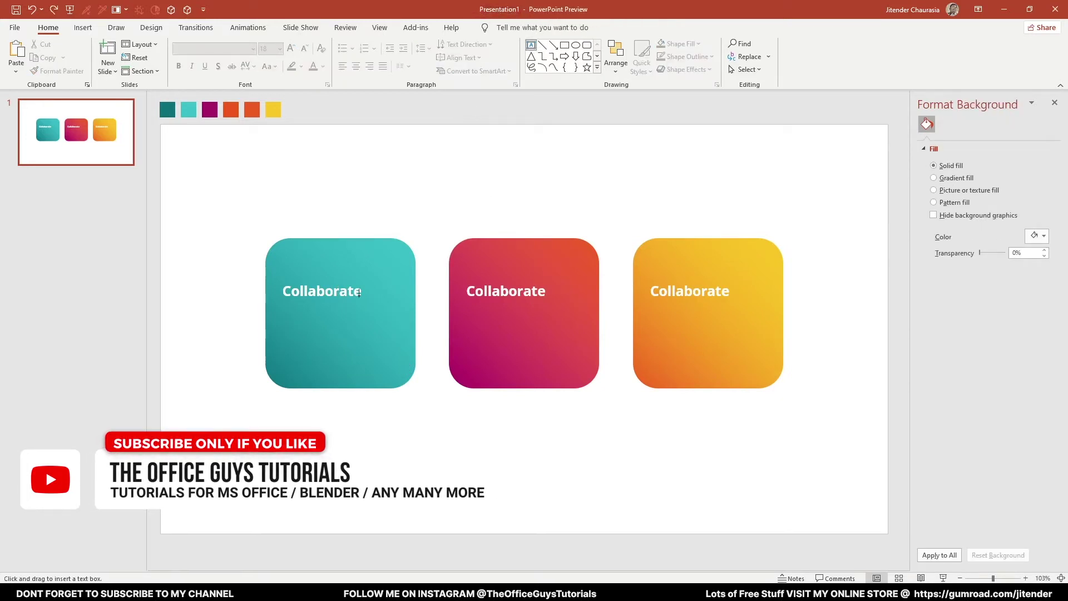
{"action": "left_click_drag", "start_coordinate": [280, 307], "coordinate": [404, 371]}
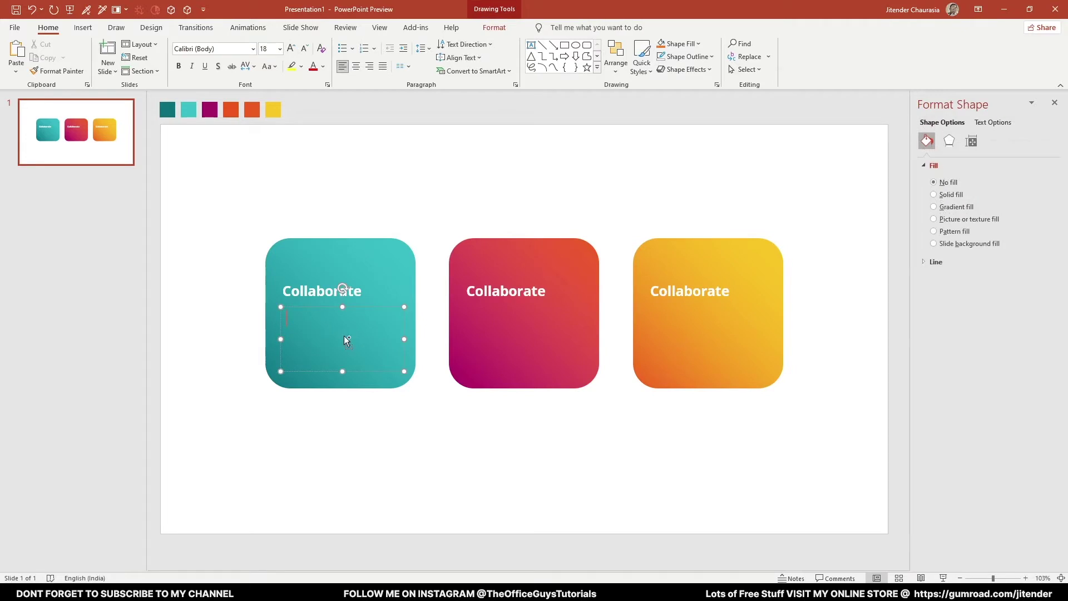
{"action": "key", "text": "ctrl+v"}
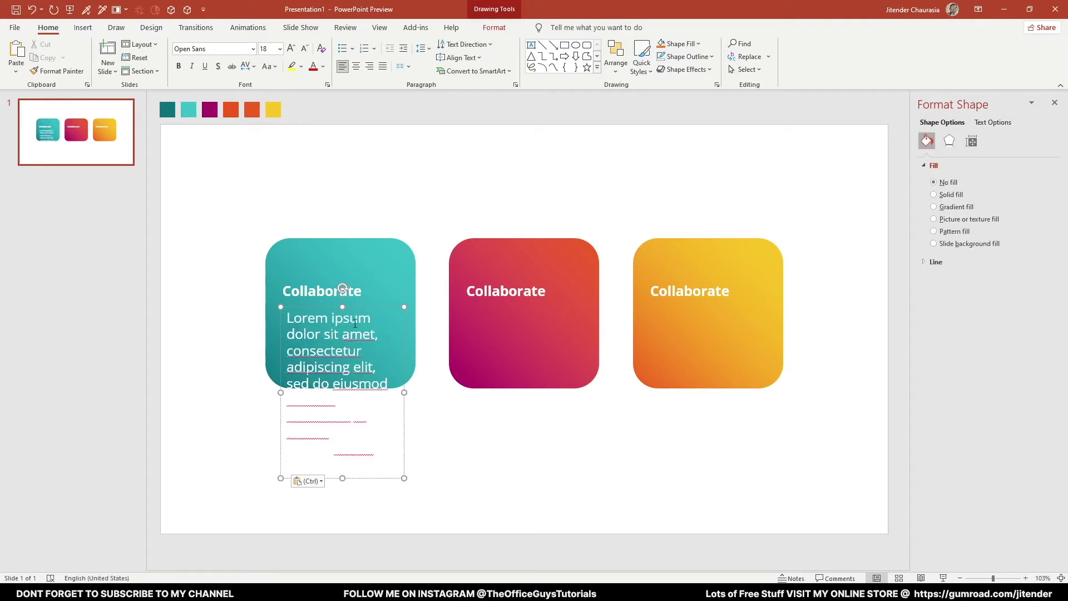
- Shrink the body text to 10.5 pt
{"action": "key", "text": "ctrl+a"}
{"action": "left_click", "coordinate": [303, 111]}
{"action": "left_click", "coordinate": [380, 333]}
{"action": "key", "text": "ctrl+a"}
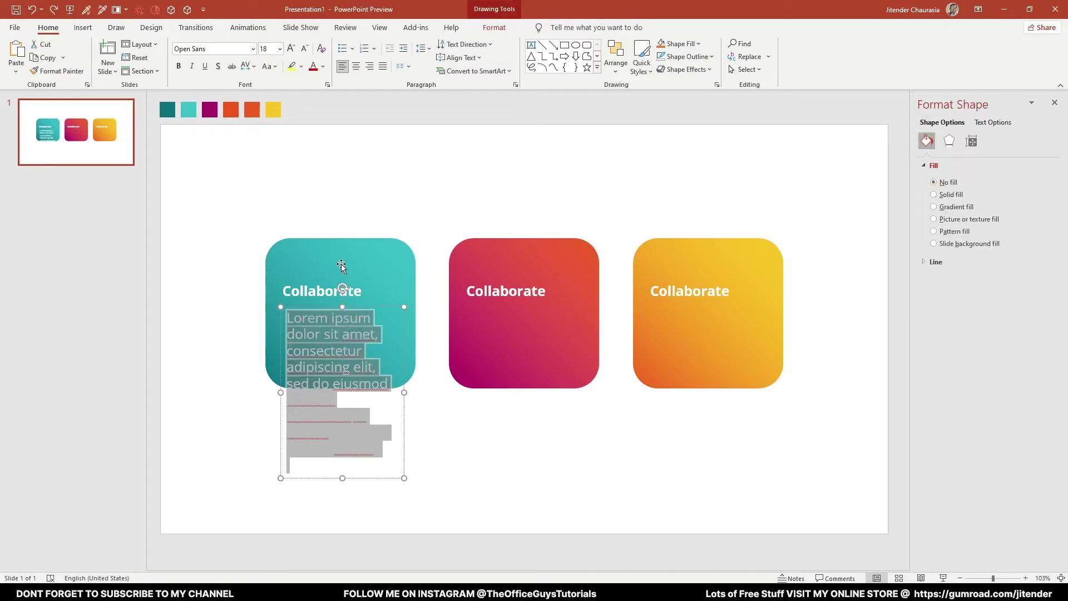
{"action": "left_click", "coordinate": [304, 51]}
{"action": "left_click", "coordinate": [304, 51]}
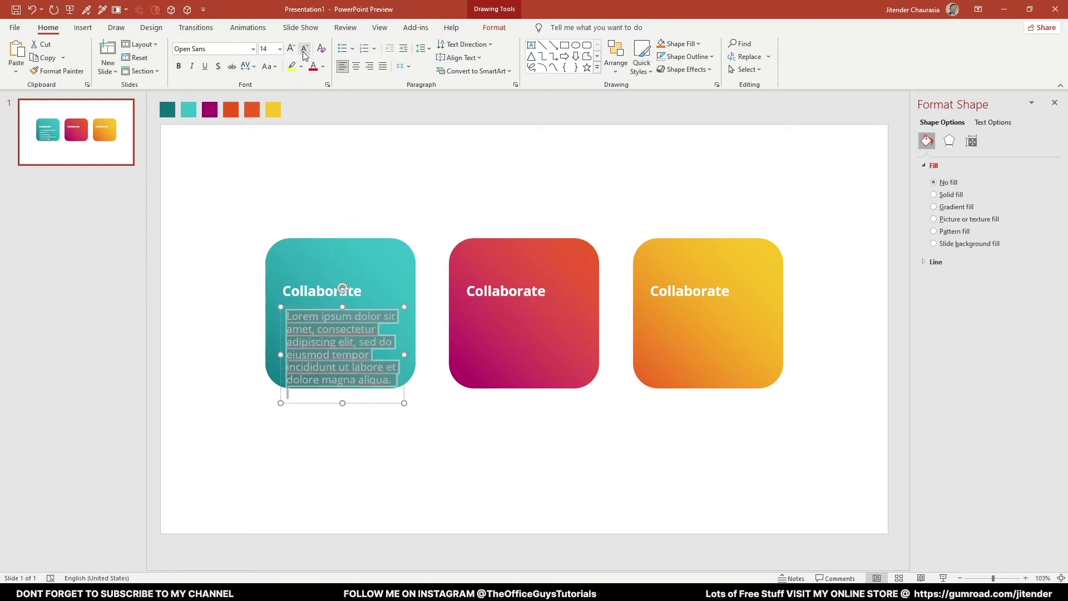
{"action": "left_click", "coordinate": [304, 51]}
{"action": "left_click", "coordinate": [304, 51]}
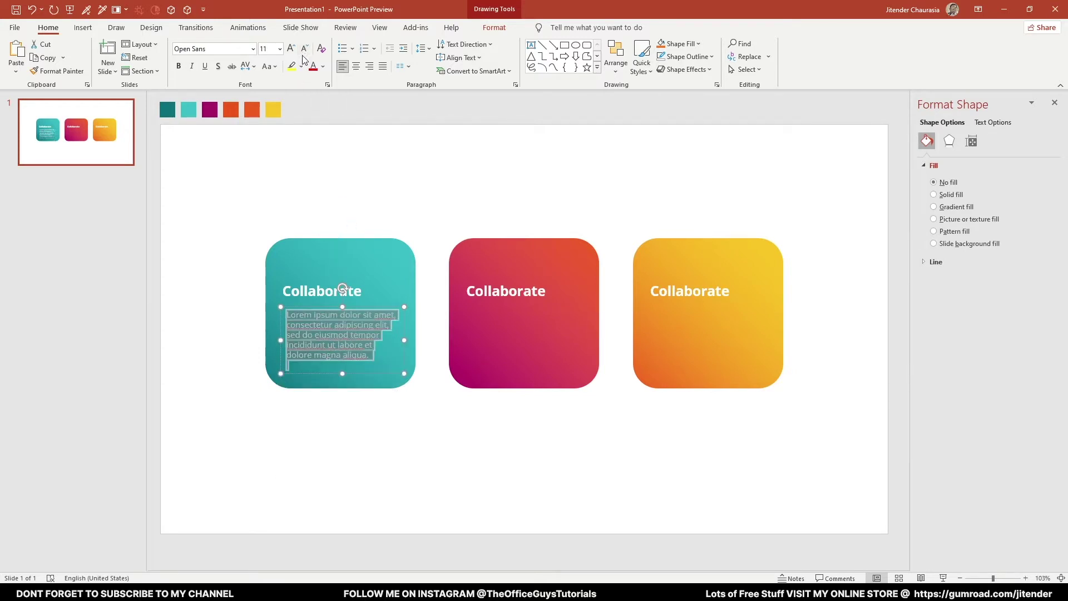
{"action": "left_click", "coordinate": [304, 51]}
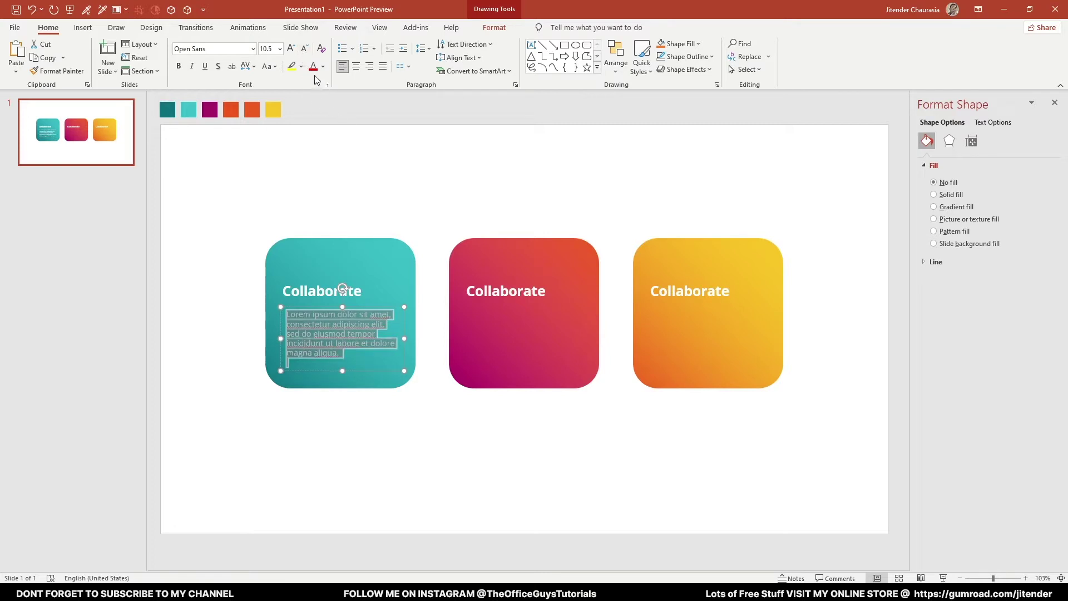
- Select the body text and Collaborate title together and show the Text Options settings
{"action": "left_click", "coordinate": [353, 143]}
{"action": "left_click", "coordinate": [309, 313]}
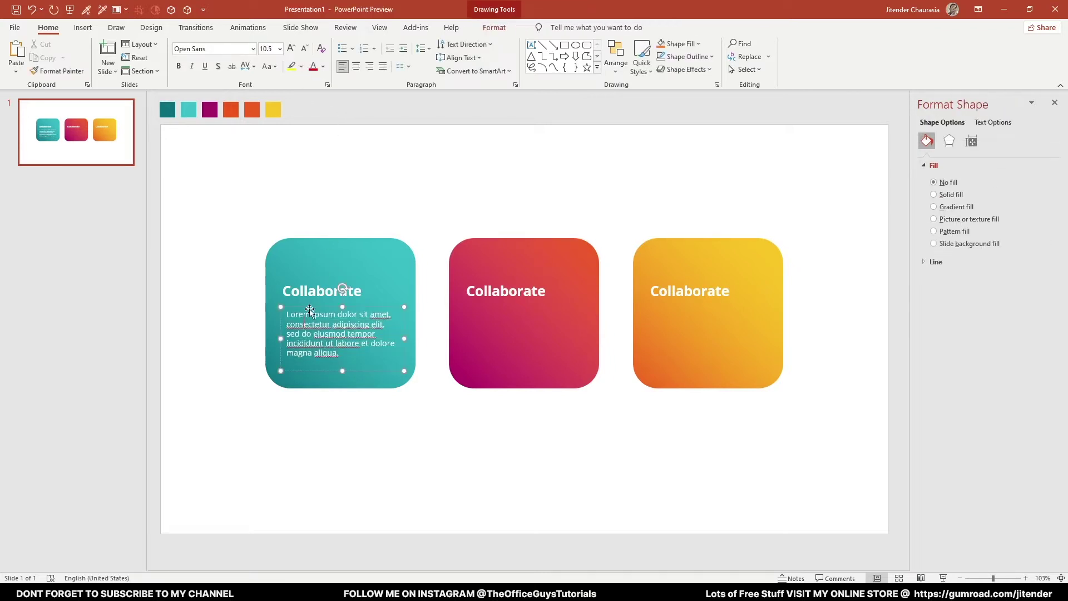
{"action": "left_click", "coordinate": [308, 292], "text": "shift"}
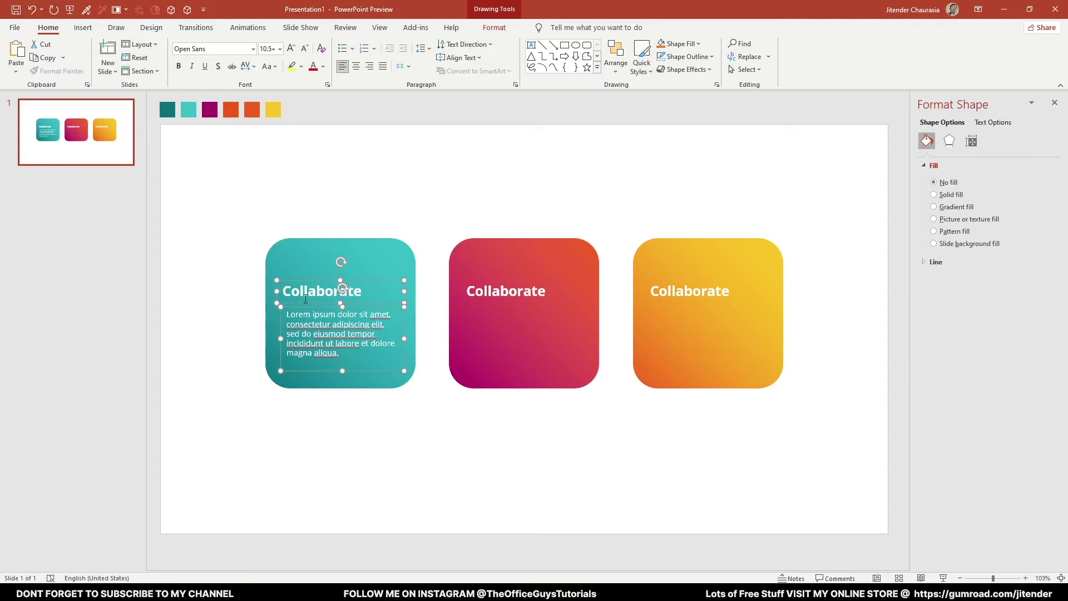
{"action": "left_click", "coordinate": [992, 123]}
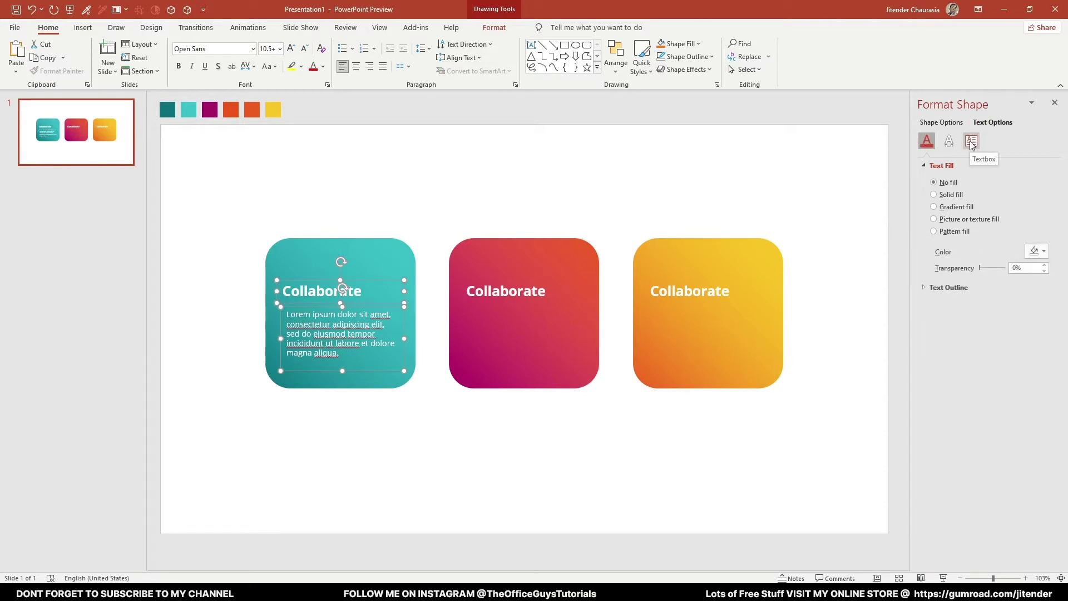
- Set the teal card text box's left, right and top margins to 0
{"action": "left_click", "coordinate": [970, 143]}
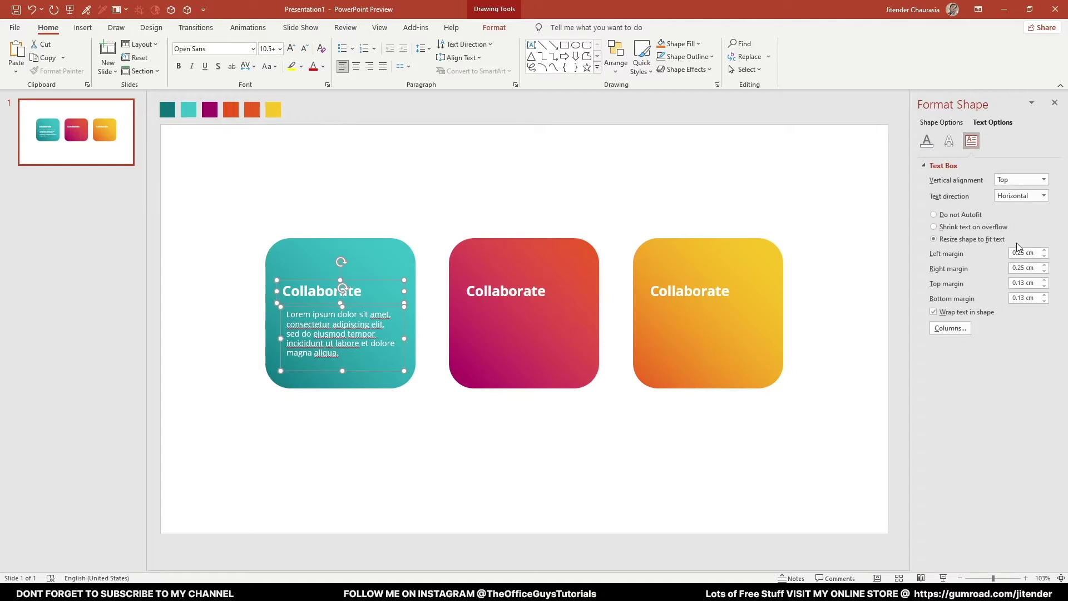
{"action": "left_click_drag", "start_coordinate": [1032, 252], "coordinate": [1007, 254]}
{"action": "type", "text": "0"}
{"action": "key", "text": "Tab"}
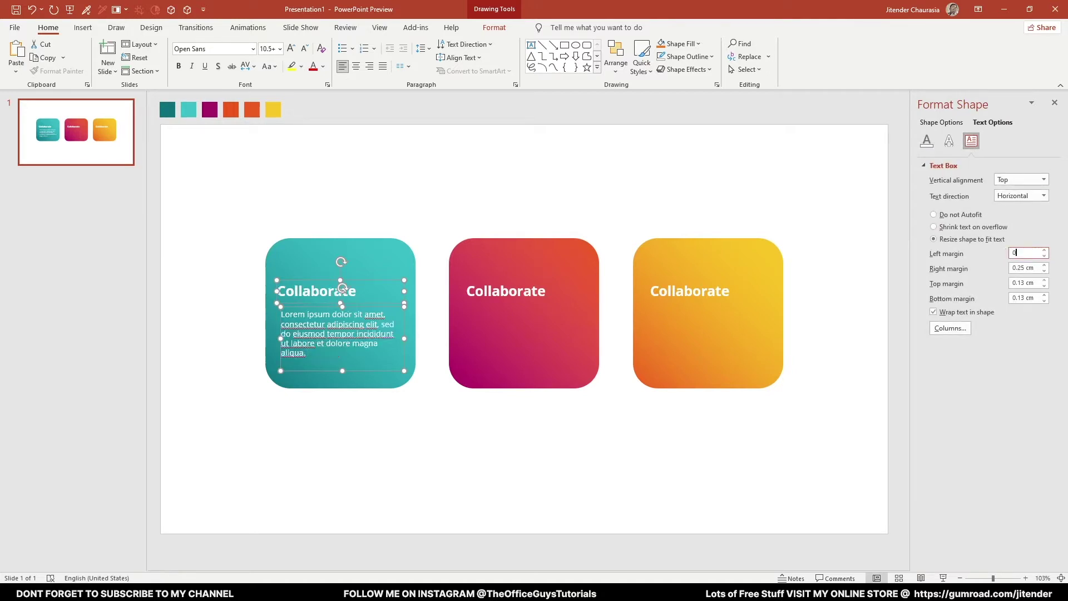
{"action": "type", "text": "0"}
{"action": "key", "text": "Tab"}
{"action": "type", "text": "0"}
{"action": "key", "text": "Tab"}
{"action": "type", "text": "0"}
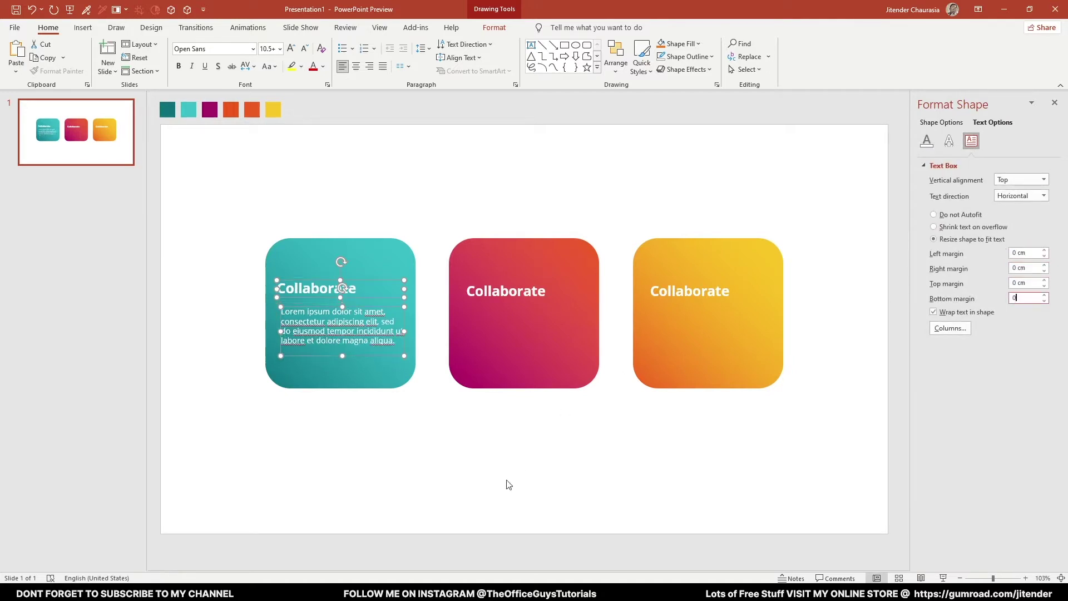
- Delete the Collaborate titles from the magenta and orange cards
{"action": "left_click", "coordinate": [507, 484]}
{"action": "left_click", "coordinate": [506, 291]}
{"action": "left_click", "coordinate": [690, 294], "text": "shift"}
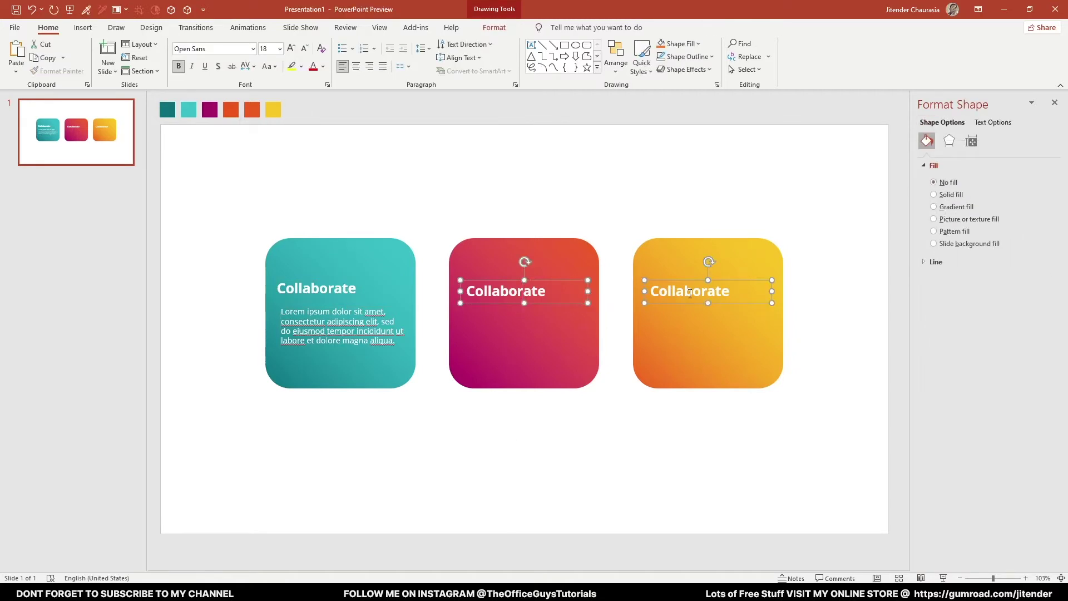
{"action": "key", "text": "Delete"}
- Reposition the teal card's body text under its Collaborate heading, then switch to the Insert tab
{"action": "left_click", "coordinate": [343, 292]}
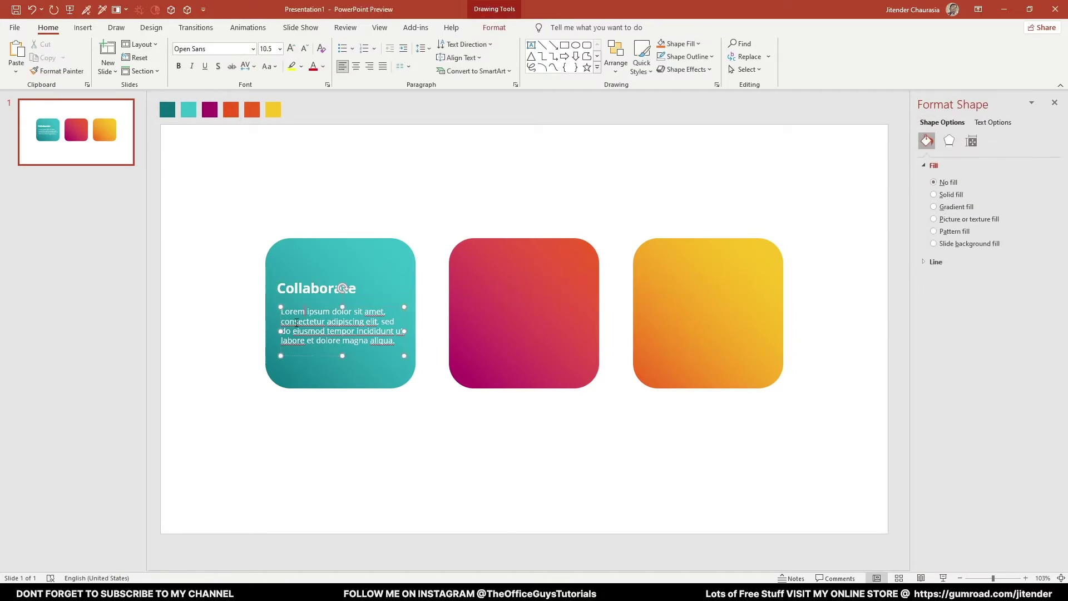
{"action": "left_click_drag", "start_coordinate": [275, 333], "coordinate": [276, 332]}
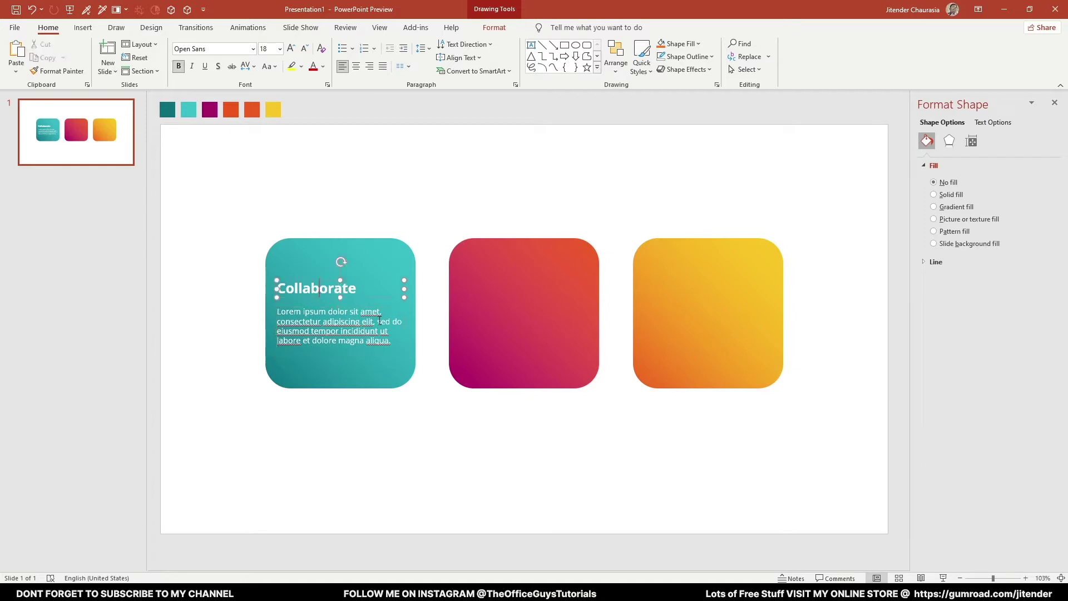
{"action": "key", "text": "Delete"}
{"action": "key", "text": "ctrl+z"}
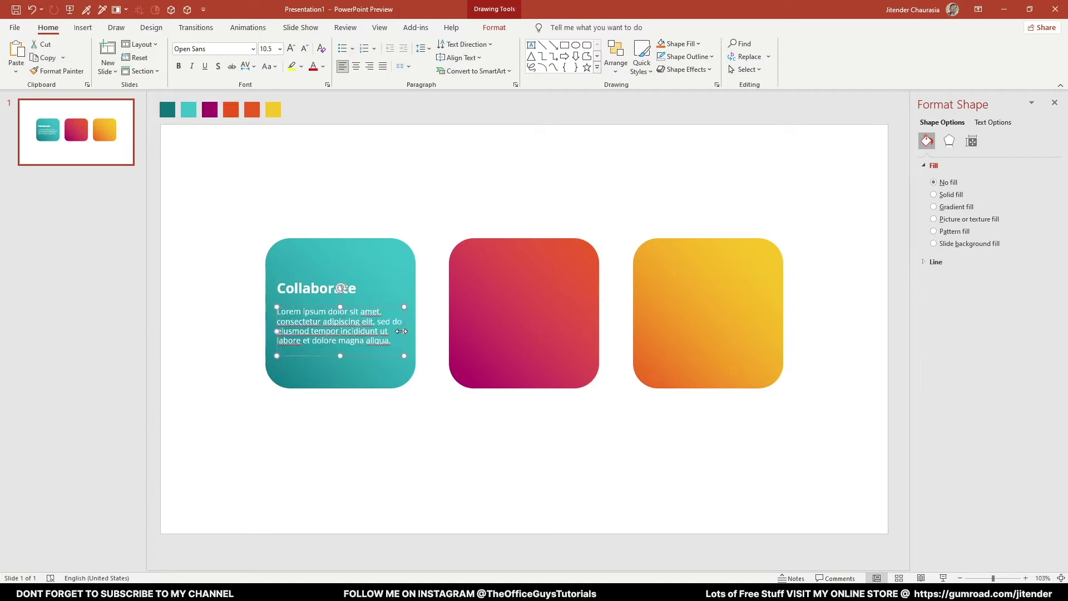
{"action": "left_click", "coordinate": [334, 400]}
{"action": "left_click", "coordinate": [337, 325]}
{"action": "left_click_drag", "start_coordinate": [341, 305], "coordinate": [341, 303]}
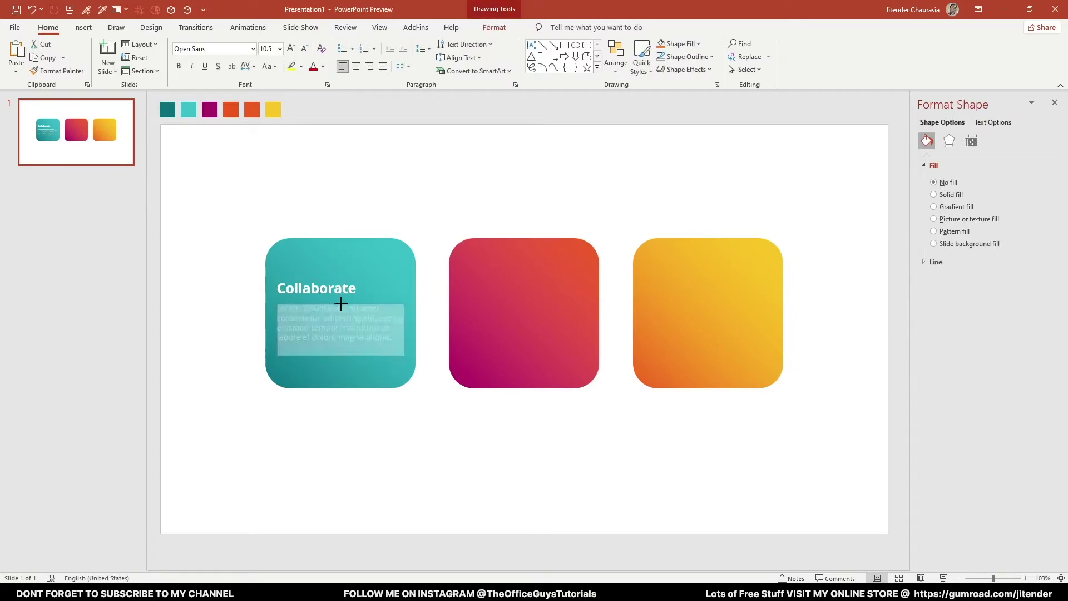
{"action": "left_click", "coordinate": [239, 317]}
{"action": "left_click", "coordinate": [308, 290]}
{"action": "left_click", "coordinate": [222, 320]}
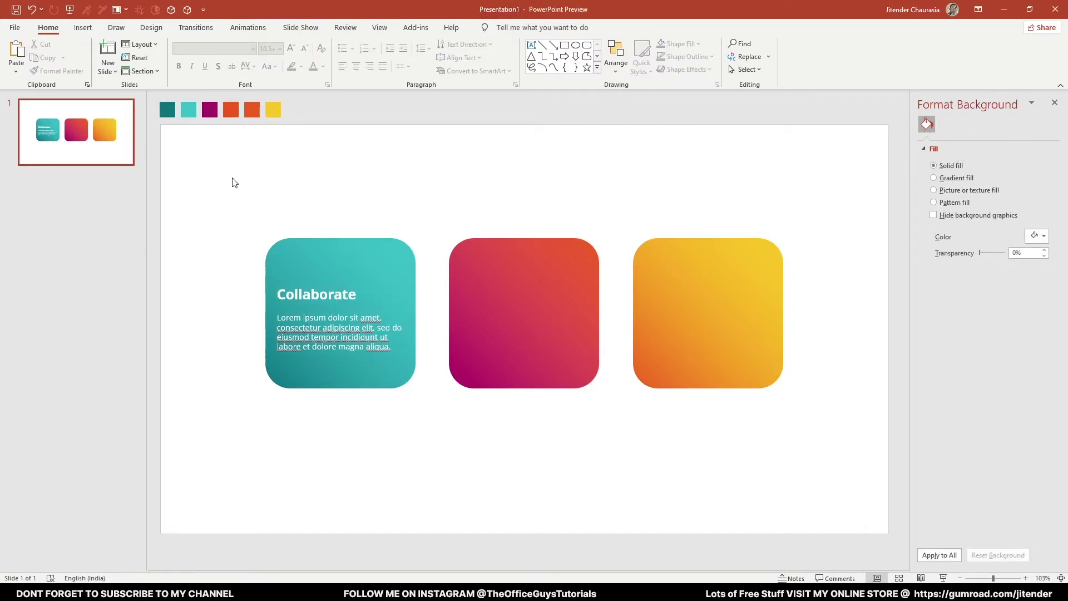
{"action": "left_click", "coordinate": [83, 27]}
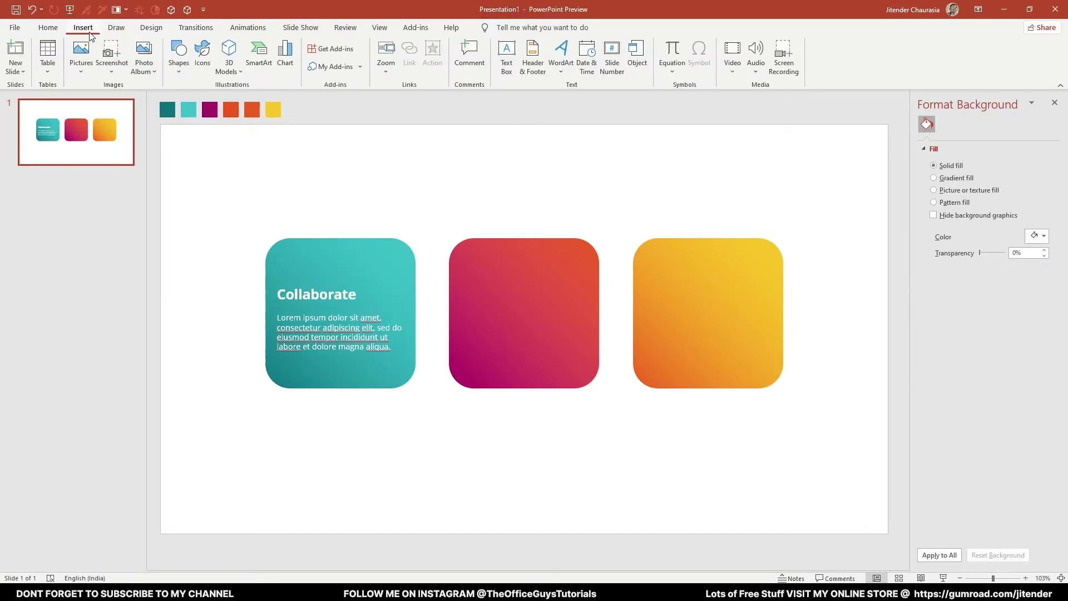
- Insert target, bar-chart and magnifier-with-pulse icons, move them to the upper left, and colour them grey
{"action": "left_click", "coordinate": [203, 55]}
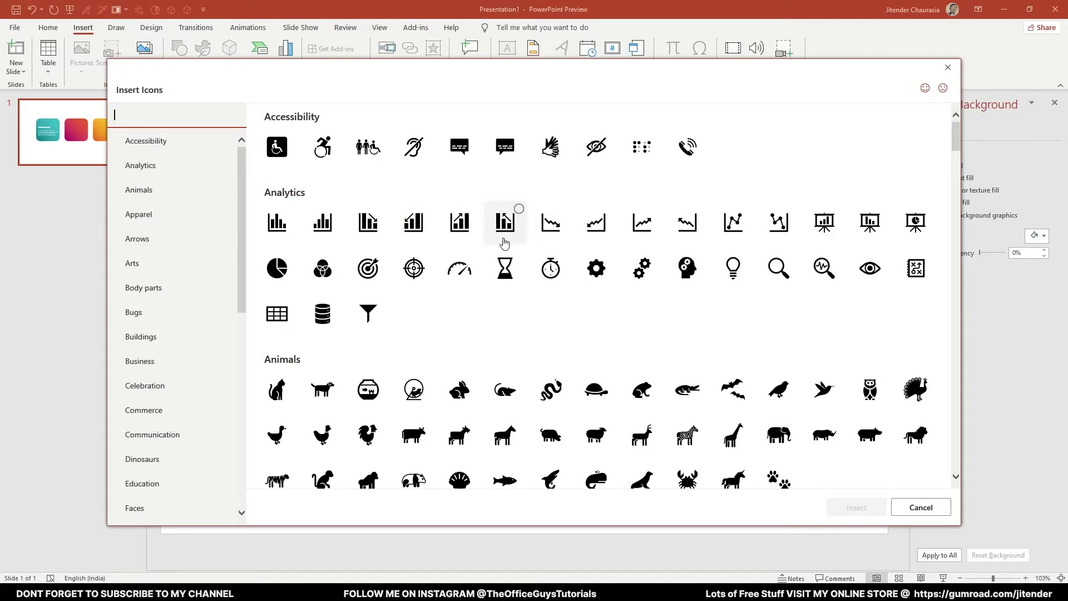
{"action": "left_click", "coordinate": [366, 273]}
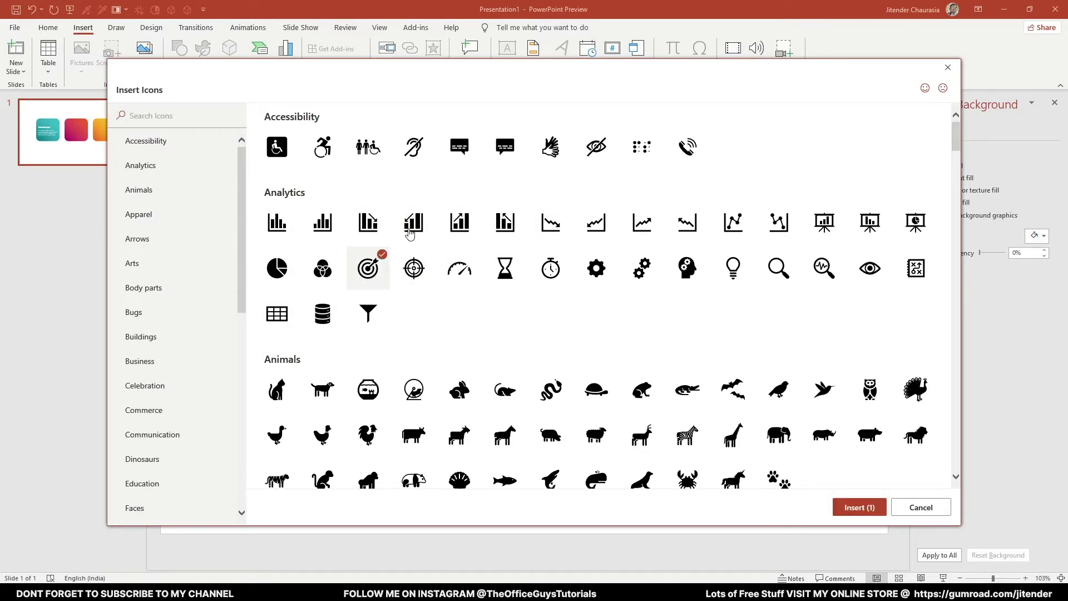
{"action": "left_click", "coordinate": [459, 226]}
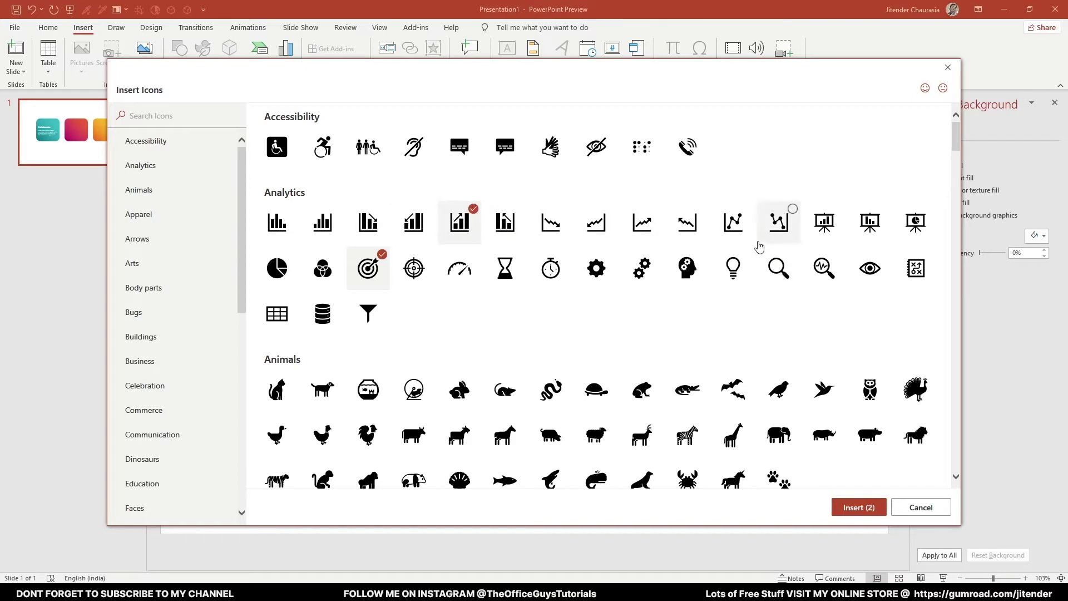
{"action": "left_click", "coordinate": [824, 271]}
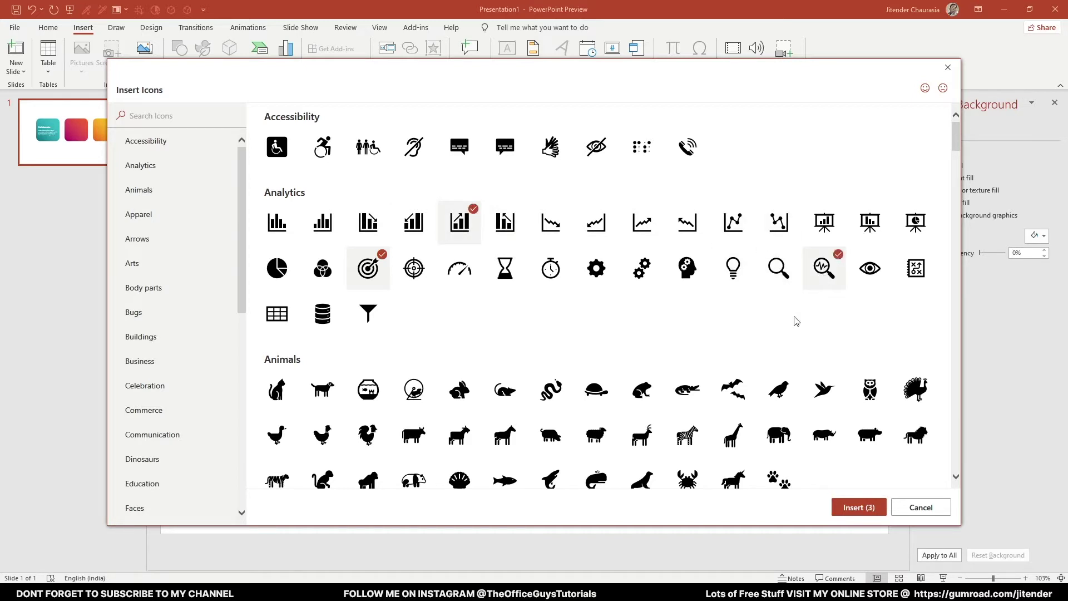
{"action": "left_click", "coordinate": [858, 509]}
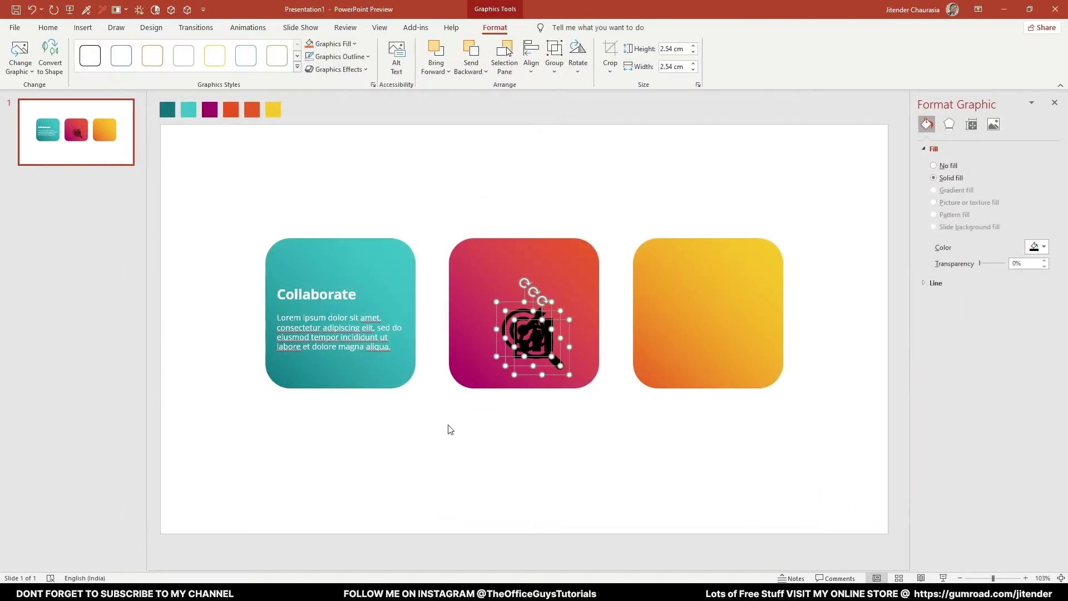
{"action": "left_click_drag", "start_coordinate": [522, 307], "coordinate": [233, 207]}
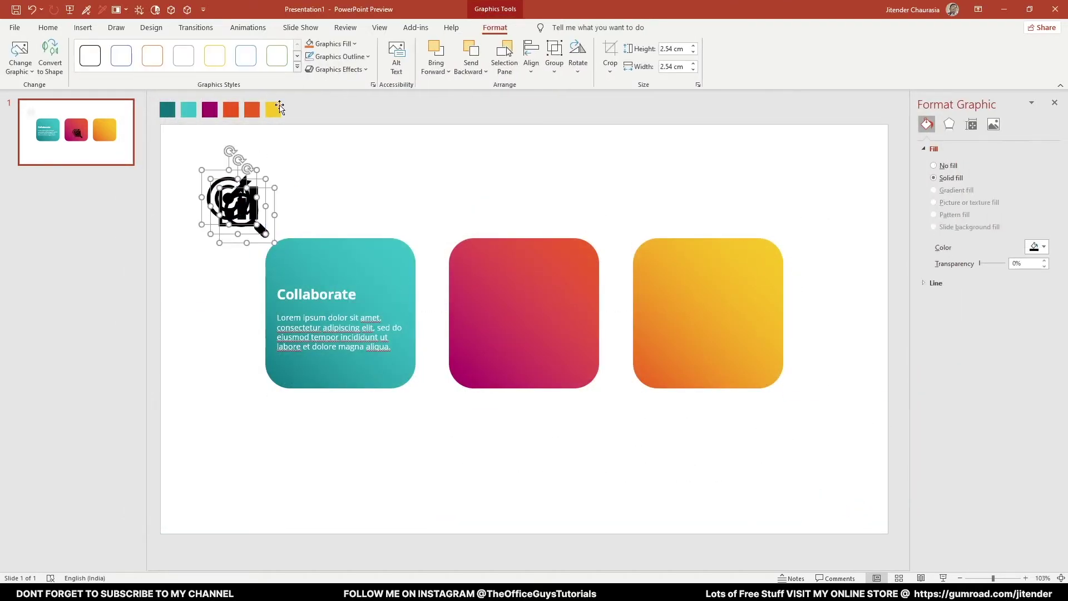
{"action": "left_click", "coordinate": [341, 45]}
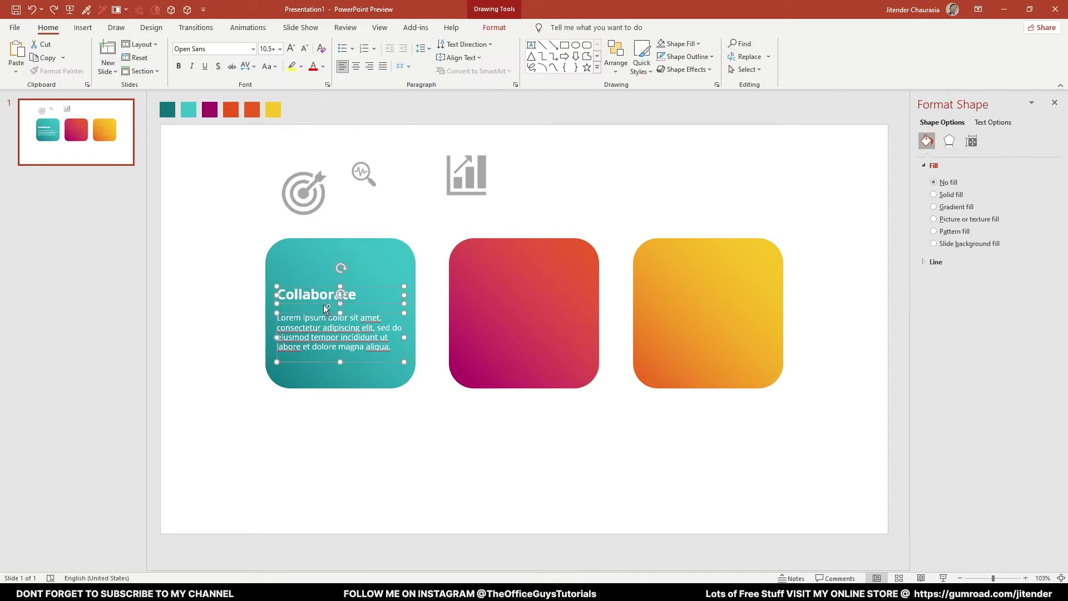
- Copy the Collaborate text block onto the pink card and retitle it Analyze
{"action": "left_click_drag", "start_coordinate": [326, 308], "coordinate": [688, 302]}
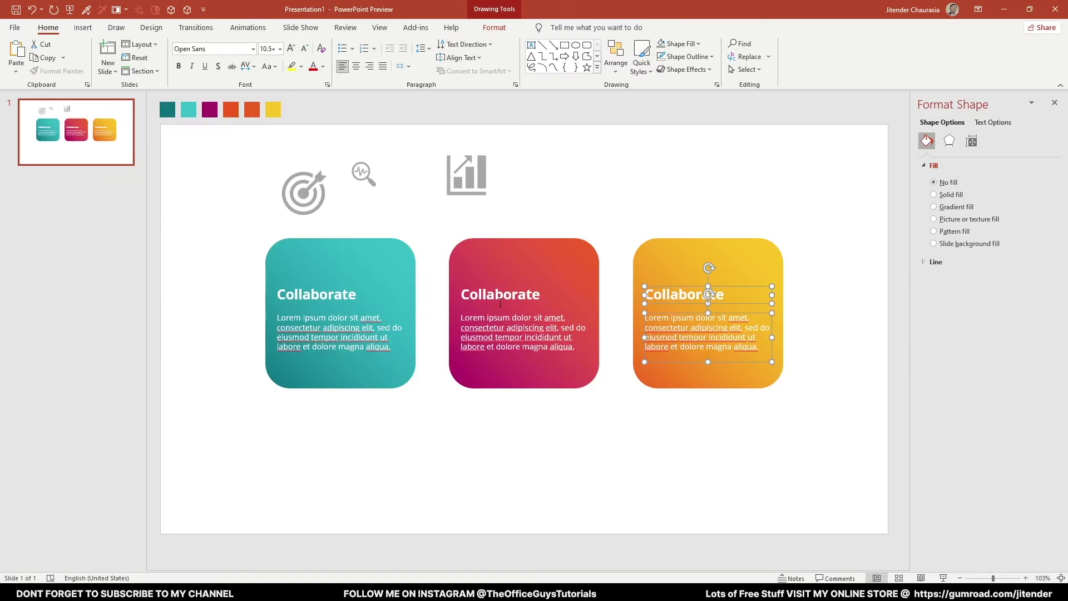
{"action": "double_click", "coordinate": [499, 302]}
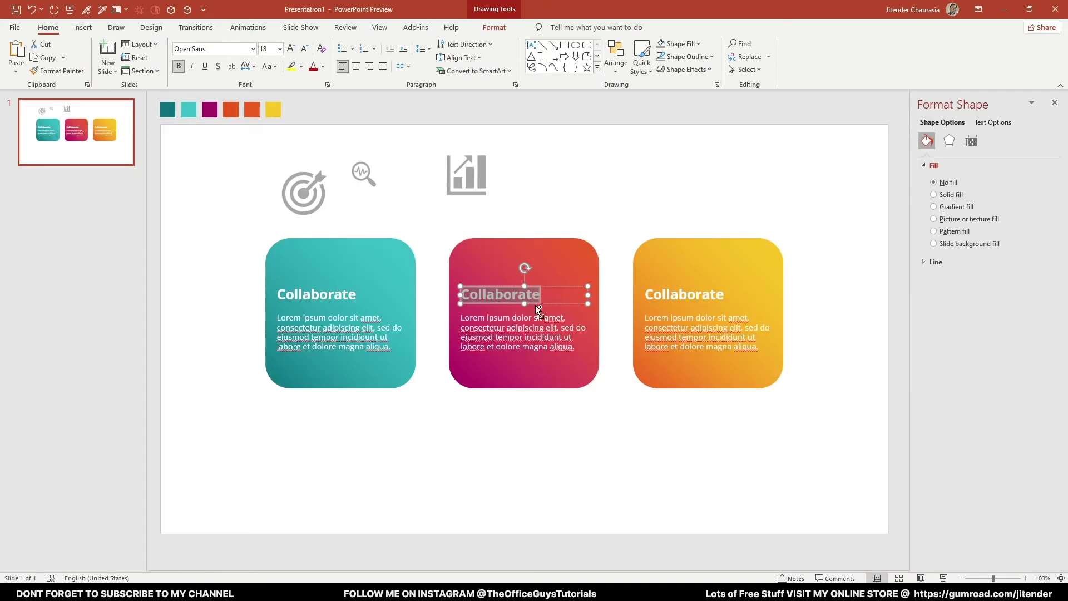
{"action": "type", "text": "Analyze"}
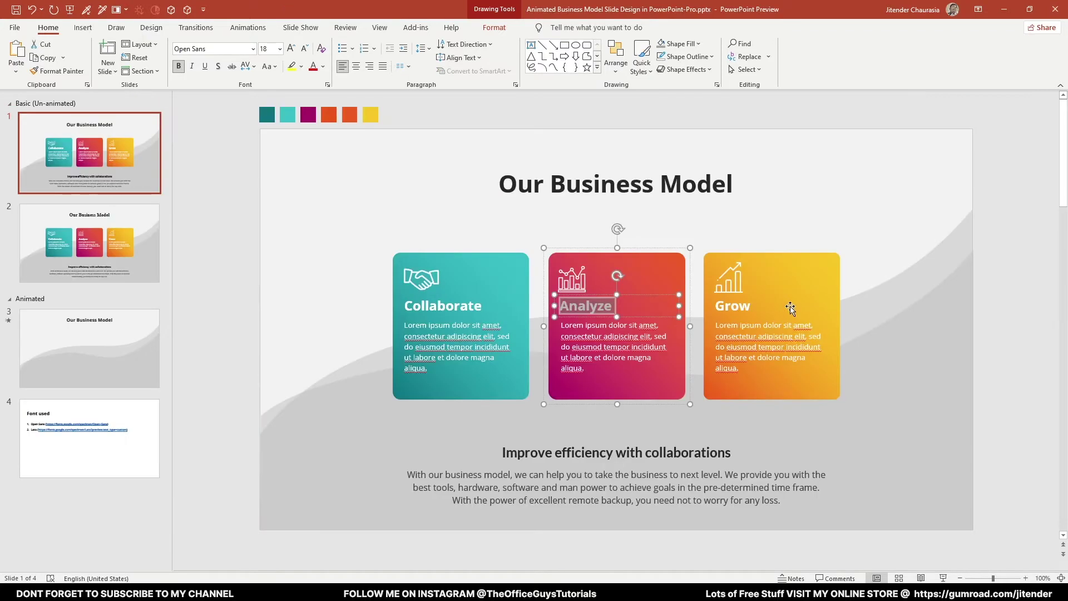
- Retitle the text block on the orange card to Grow
{"action": "left_click", "coordinate": [749, 306]}
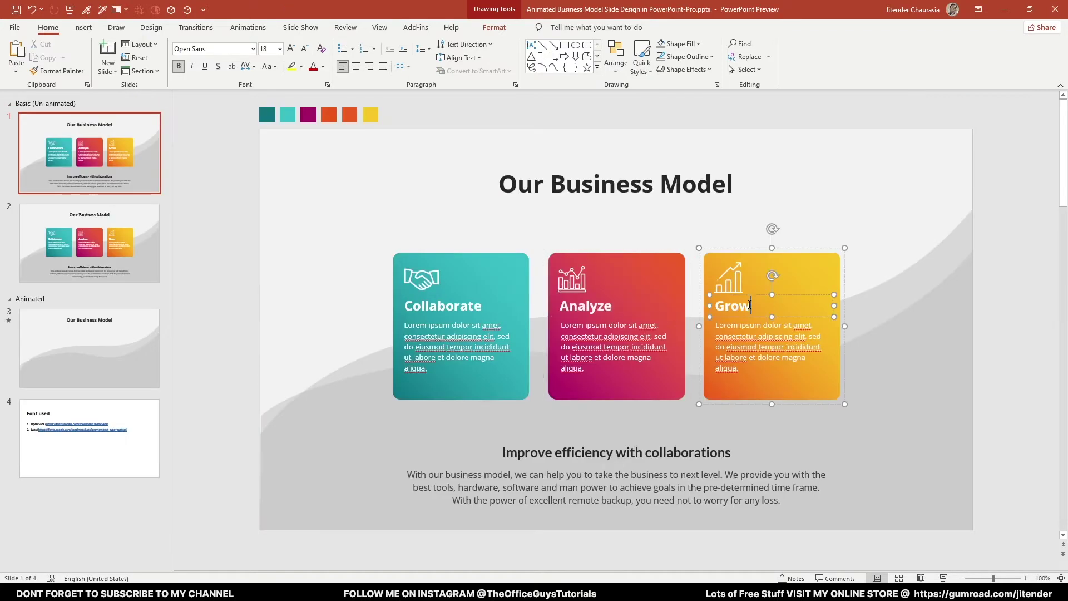
{"action": "key", "text": "alt+Tab"}
{"action": "double_click", "coordinate": [697, 296]}
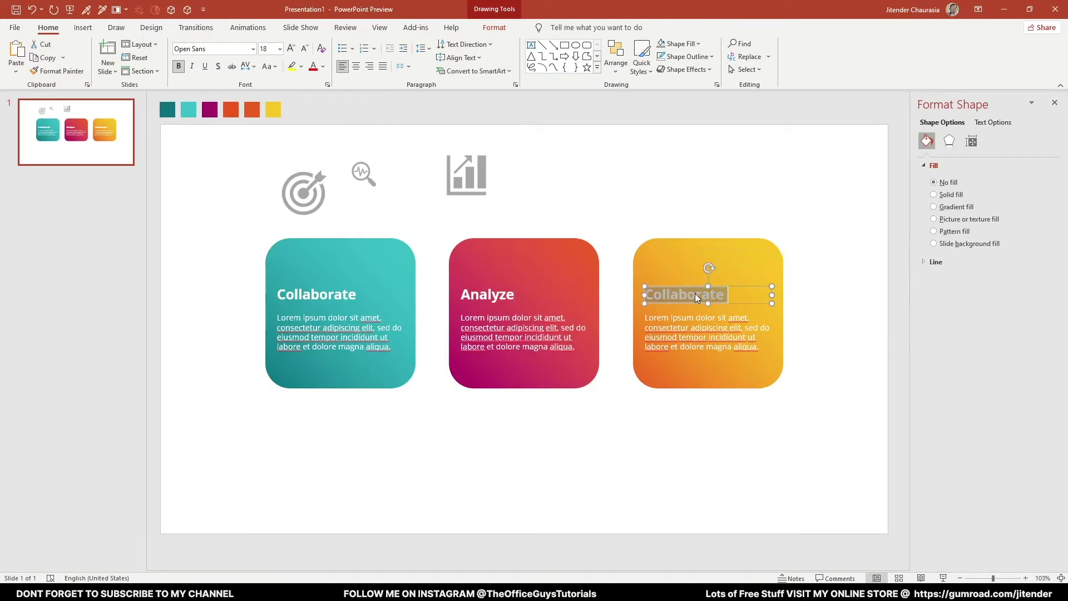
{"action": "type", "text": "Grow"}
{"action": "left_click", "coordinate": [703, 429]}
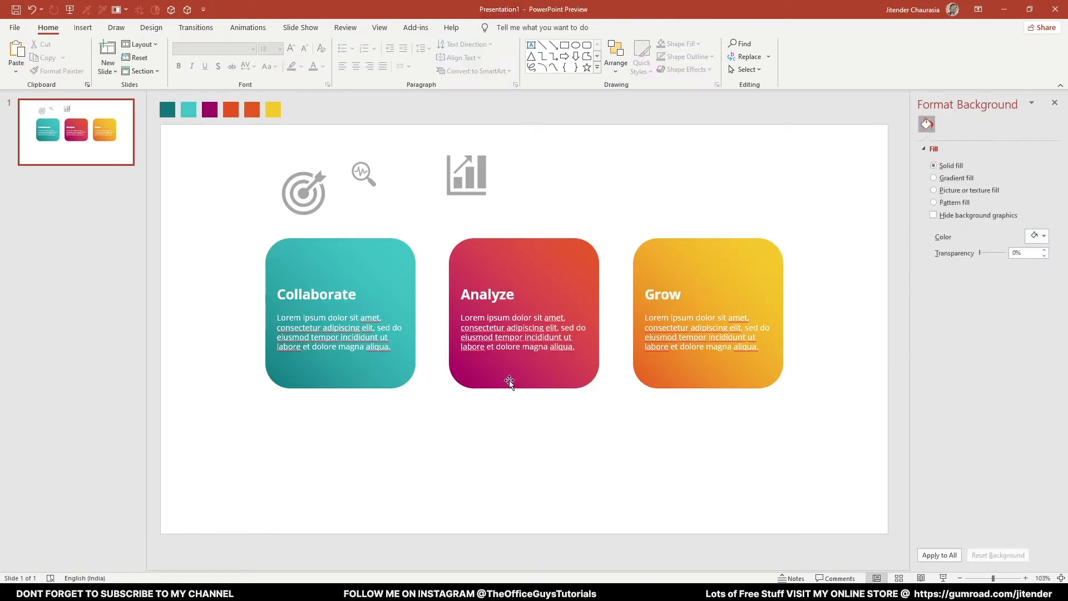
{"action": "left_click", "coordinate": [465, 181]}
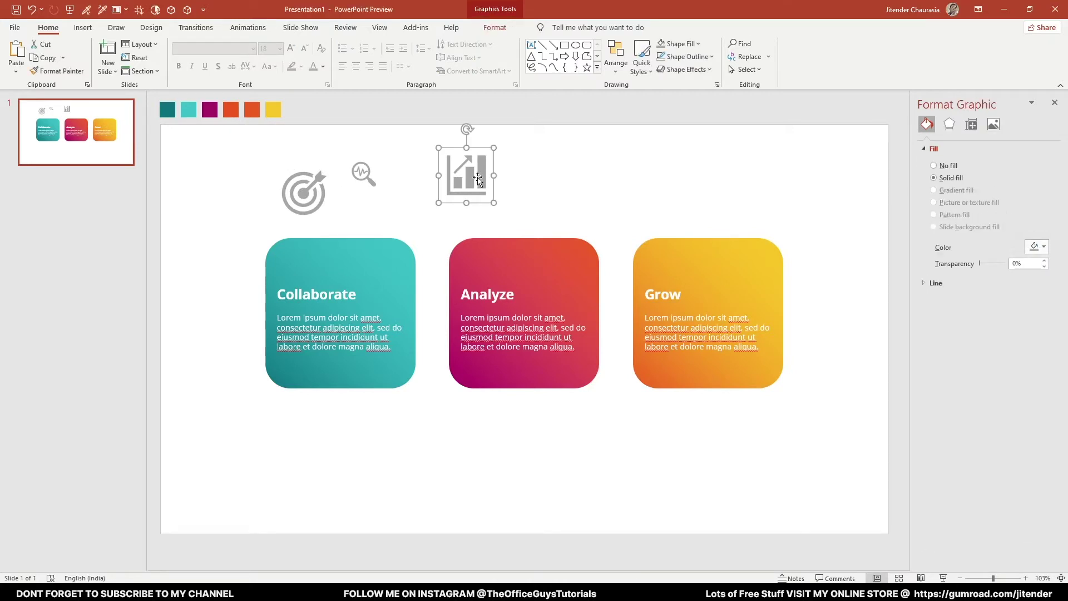
- Make the bar-chart icon white and move it to the Grow card's top-left
{"action": "left_click", "coordinate": [688, 45]}
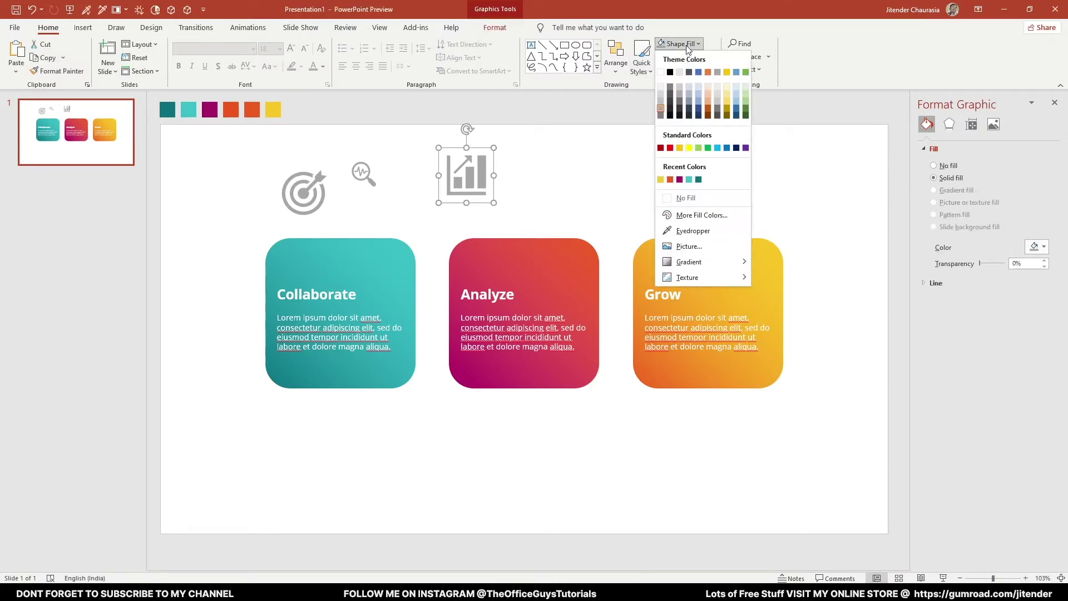
{"action": "left_click", "coordinate": [662, 72]}
{"action": "left_click_drag", "start_coordinate": [491, 192], "coordinate": [669, 270]}
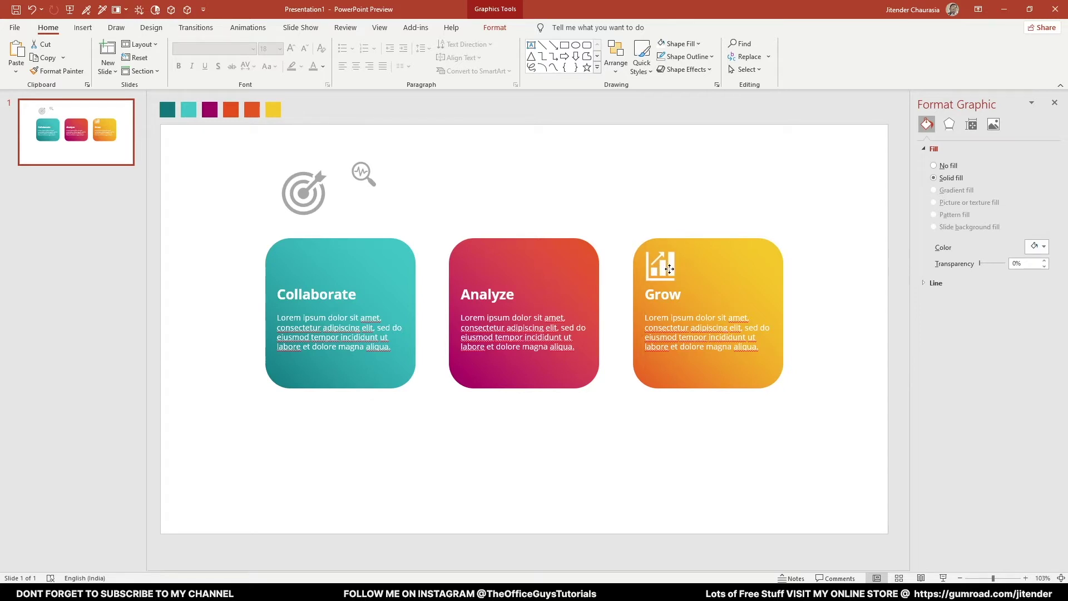
{"action": "left_click", "coordinate": [667, 218]}
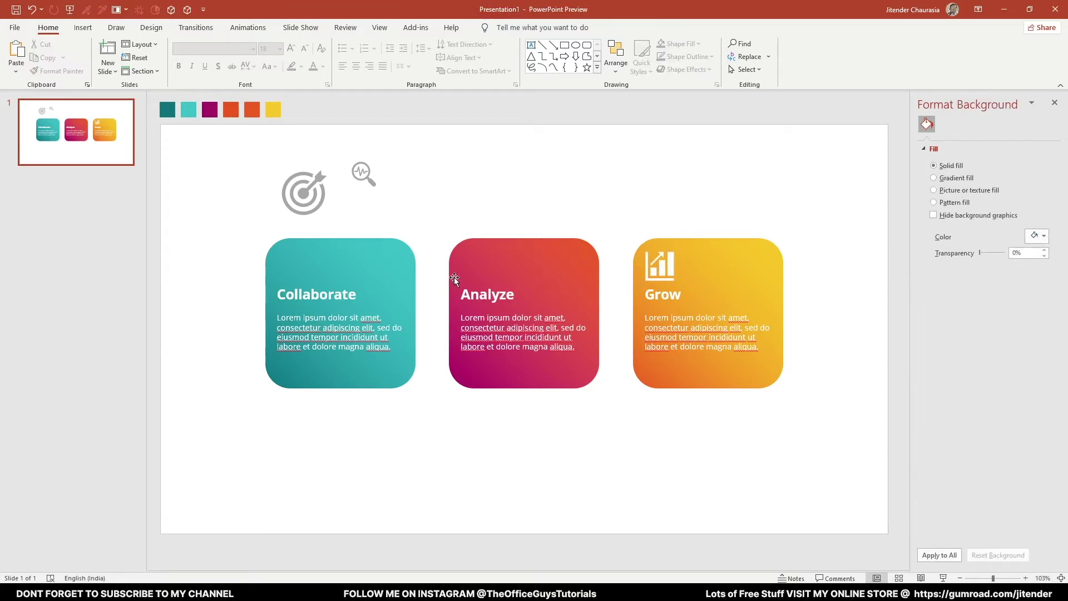
- Move the magnifier icon onto the Analyze card, make it white, and align it with the chart icon
{"action": "left_click_drag", "start_coordinate": [369, 183], "coordinate": [482, 270]}
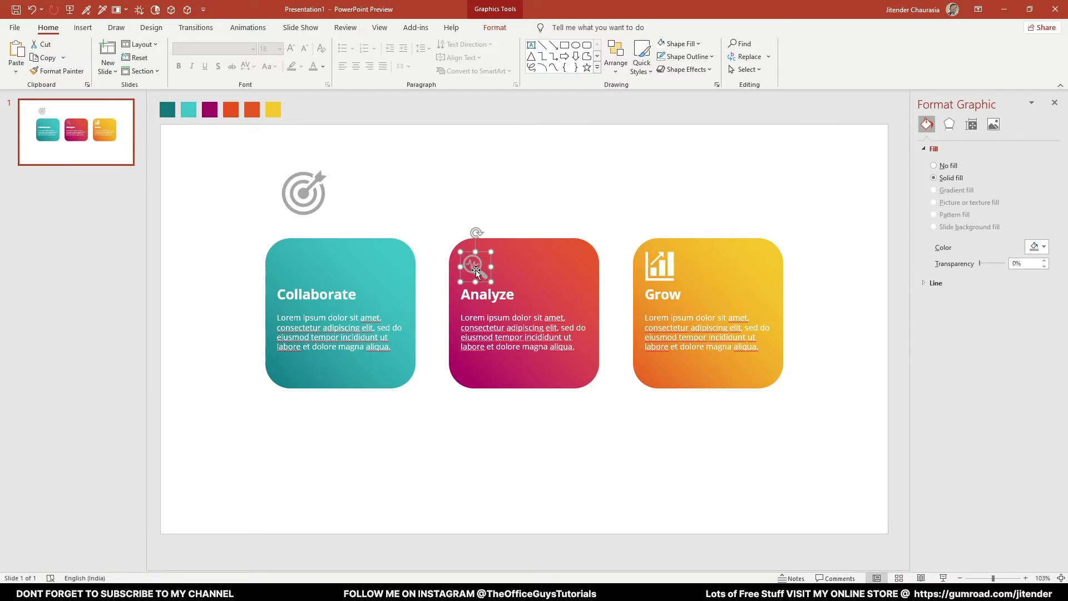
{"action": "key", "text": "ctrl+z"}
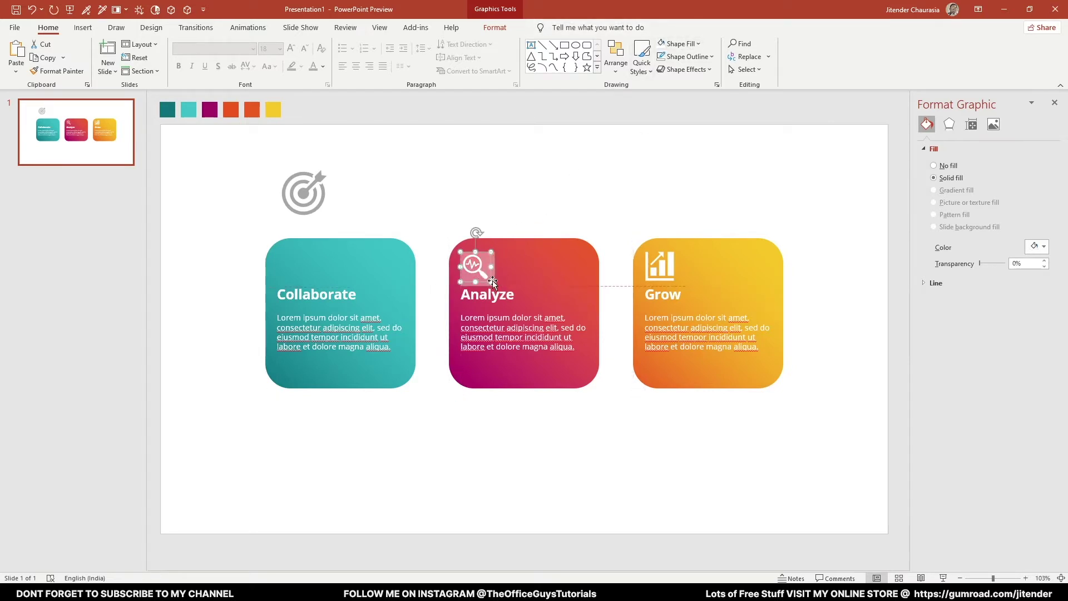
{"action": "left_click_drag", "start_coordinate": [491, 280], "coordinate": [485, 271]}
{"action": "left_click", "coordinate": [427, 217]}
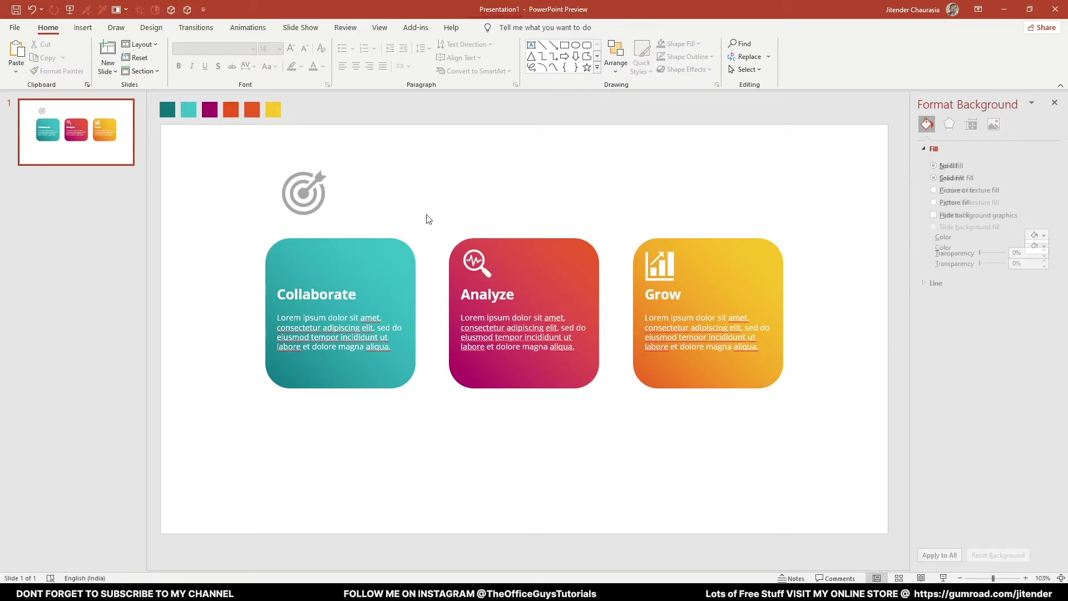
- Add a white 2.1 cm overlapping-circles icon to the Collaborate card and delete the grey target icon
{"action": "left_click", "coordinate": [83, 29]}
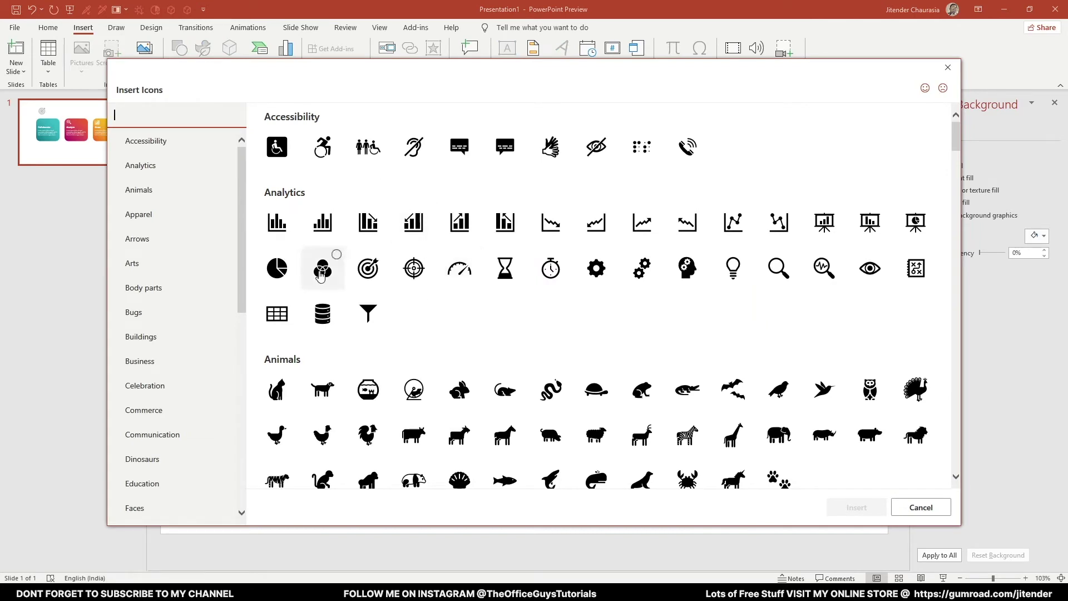
{"action": "left_click", "coordinate": [323, 284]}
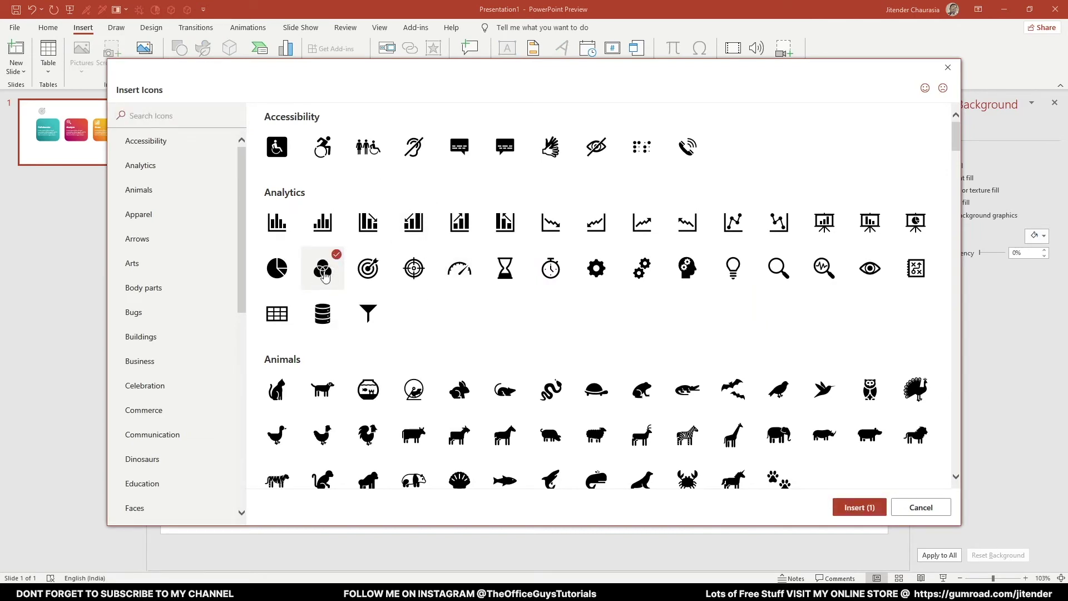
{"action": "left_click", "coordinate": [860, 507]}
{"action": "left_click_drag", "start_coordinate": [529, 335], "coordinate": [302, 271]}
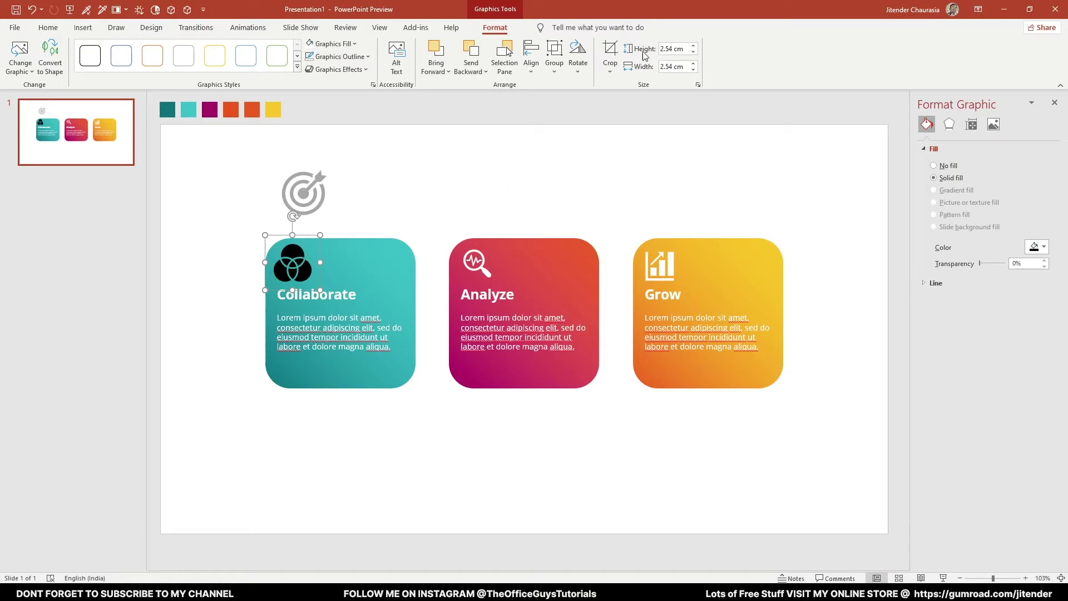
{"action": "left_click", "coordinate": [310, 46]}
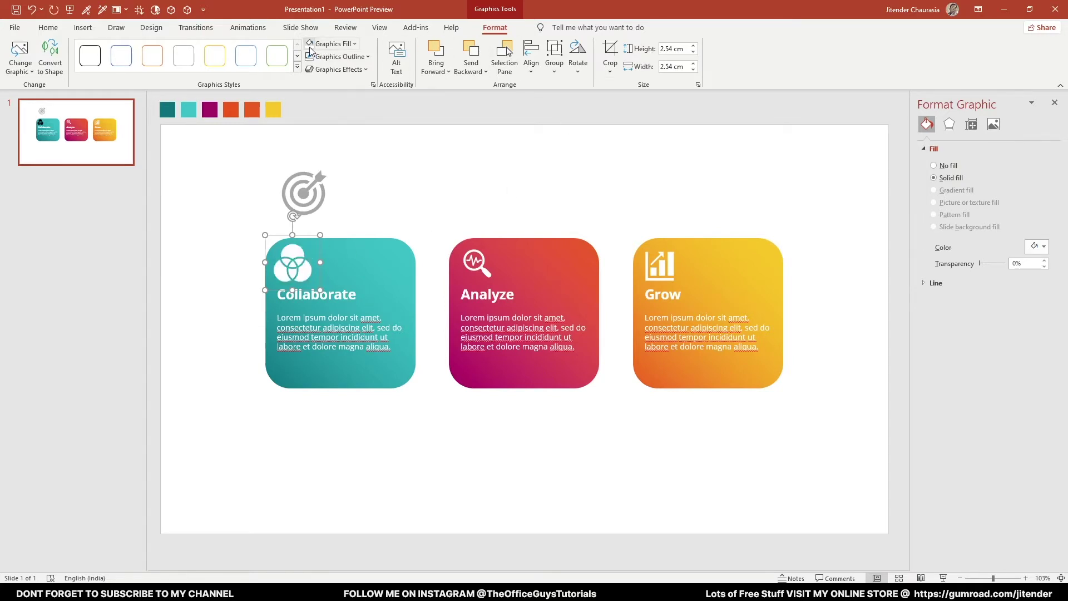
{"action": "left_click_drag", "start_coordinate": [320, 287], "coordinate": [300, 269]}
{"action": "left_click", "coordinate": [510, 169]}
{"action": "left_click", "coordinate": [303, 195]}
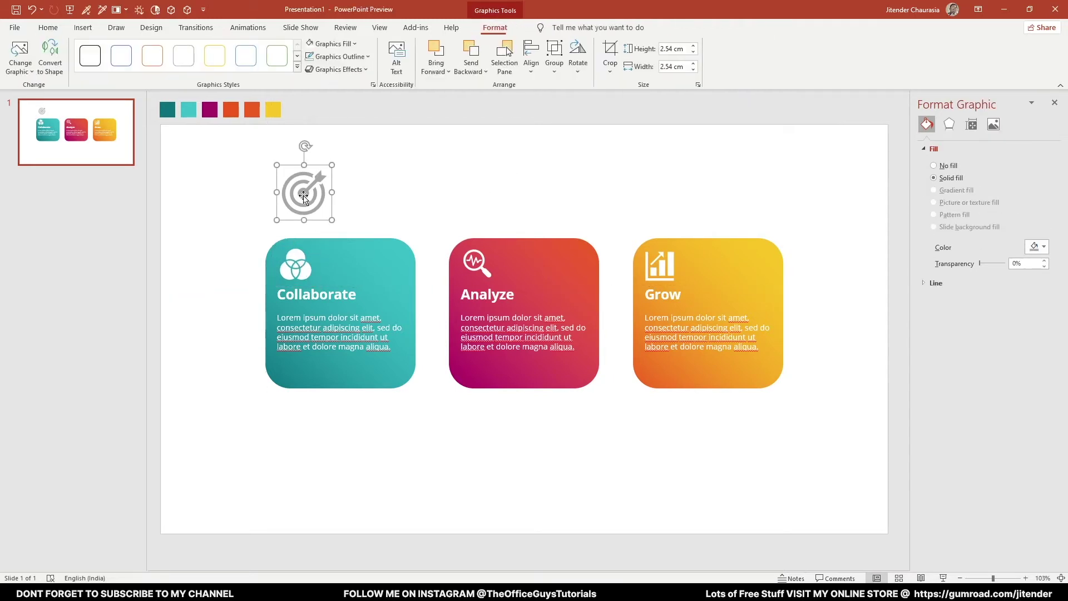
{"action": "key", "text": "Delete"}
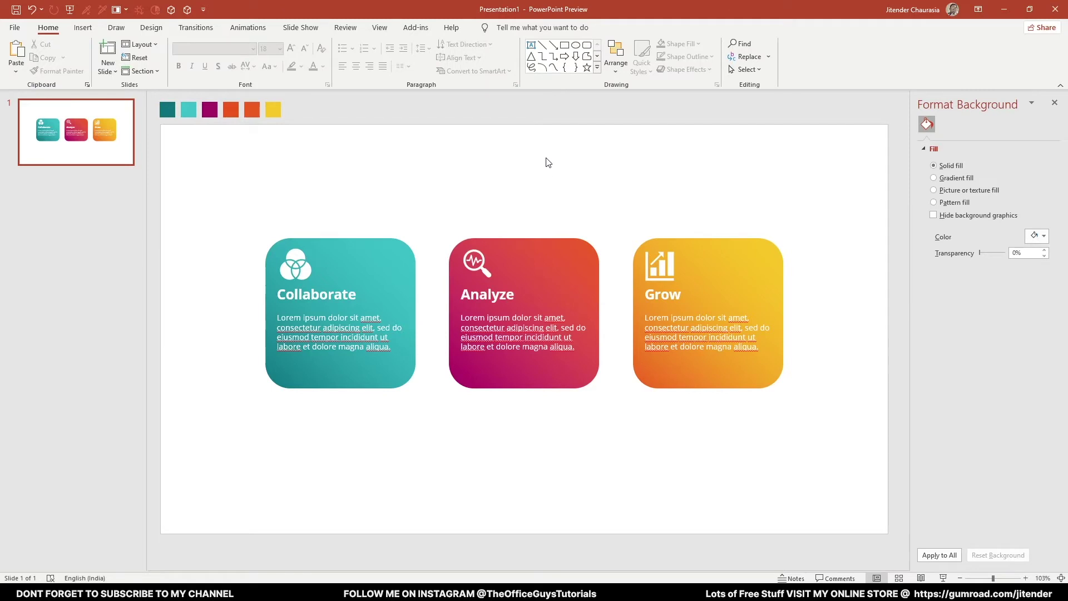
- Draw an Open Sans text box above the cards reading 'Your heading goes here'
{"action": "left_click", "coordinate": [532, 44]}
{"action": "mouse_move", "coordinate": [365, 146]}
{"action": "left_mouse_down"}
{"action": "mouse_move", "coordinate": [732, 193]}
{"action": "mouse_move", "coordinate": [720, 203]}
{"action": "left_mouse_up"}
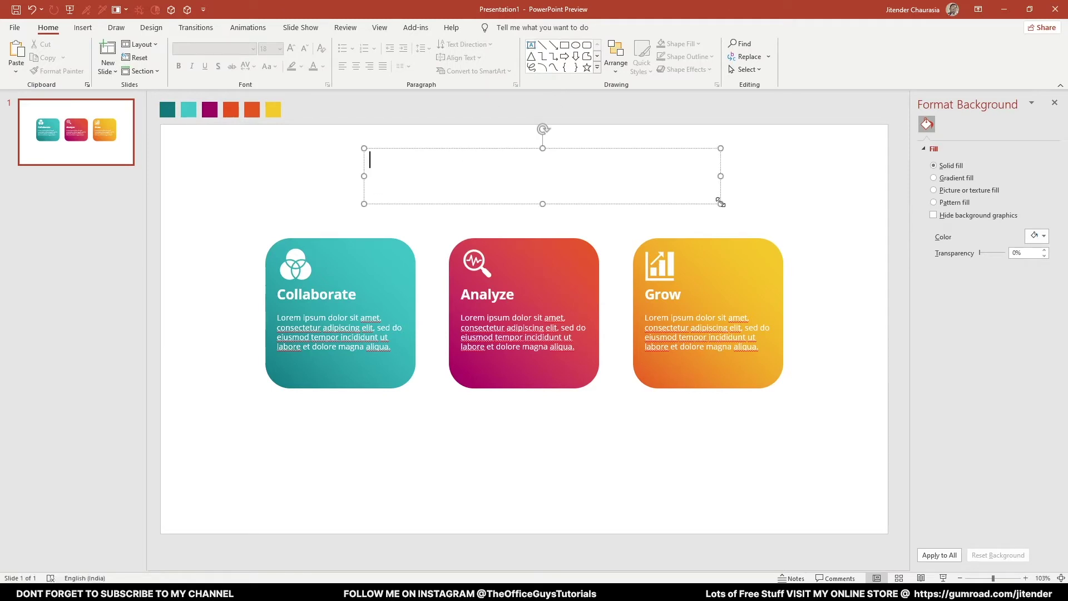
{"action": "left_click", "coordinate": [236, 49]}
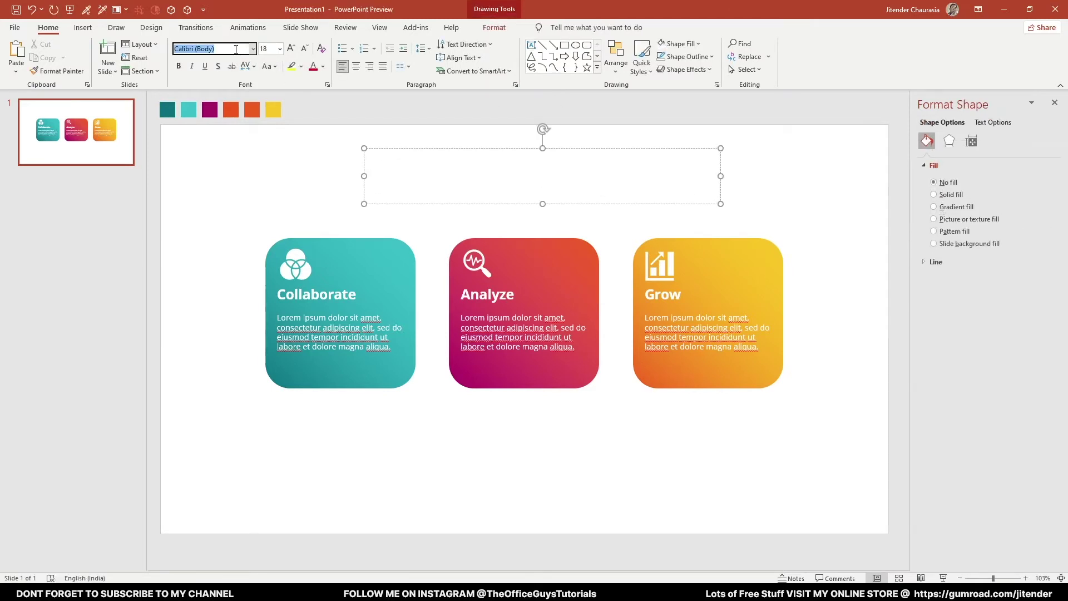
{"action": "type", "text": "Open Sans"}
{"action": "key", "text": "Return"}
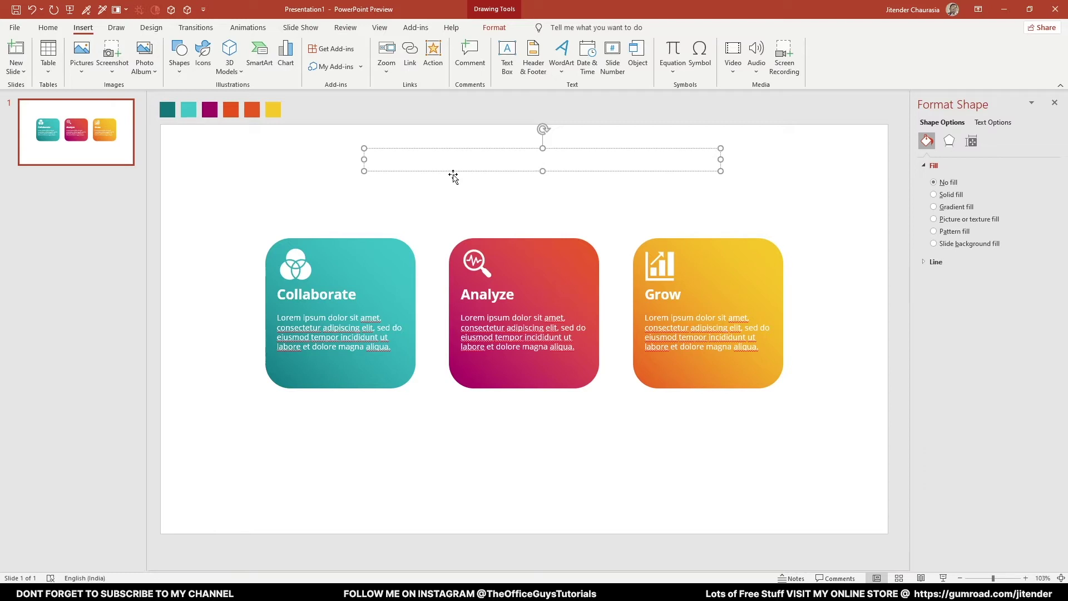
{"action": "type", "text": "Your"}
{"action": "type", "text": " text"}
{"action": "key", "text": "BackSpace"}
{"action": "key", "text": "BackSpace"}
{"action": "key", "text": "BackSpace"}
{"action": "type", "text": "heading goes here"}
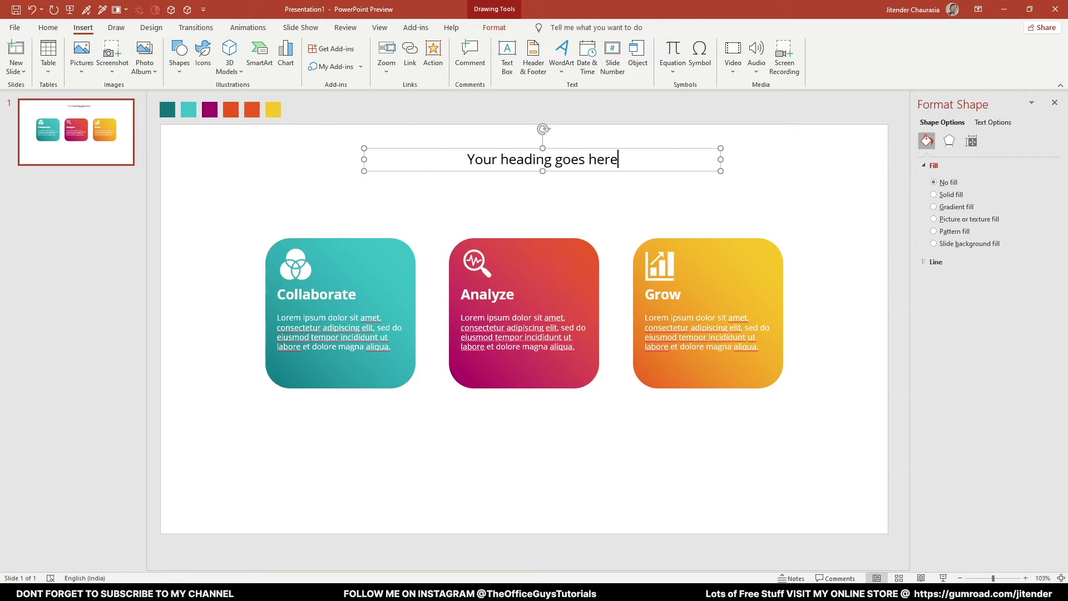
- Make the heading 36 pt bold and nudge its box slightly down
{"action": "key", "text": "ctrl+a"}
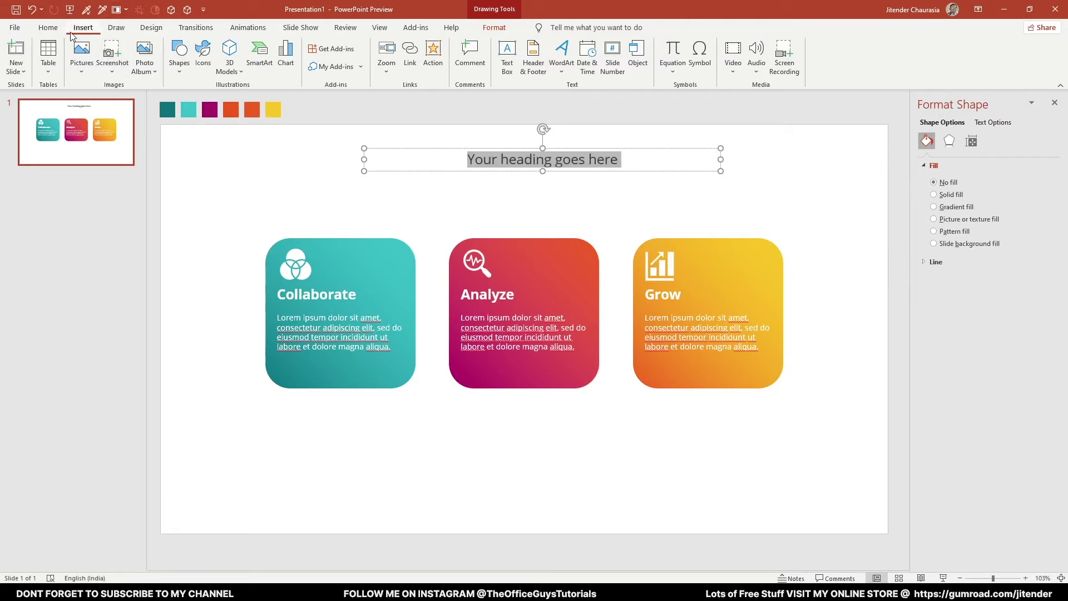
{"action": "left_click", "coordinate": [48, 27]}
{"action": "left_click", "coordinate": [292, 49]}
{"action": "left_click", "coordinate": [291, 49]}
{"action": "left_click", "coordinate": [291, 49]}
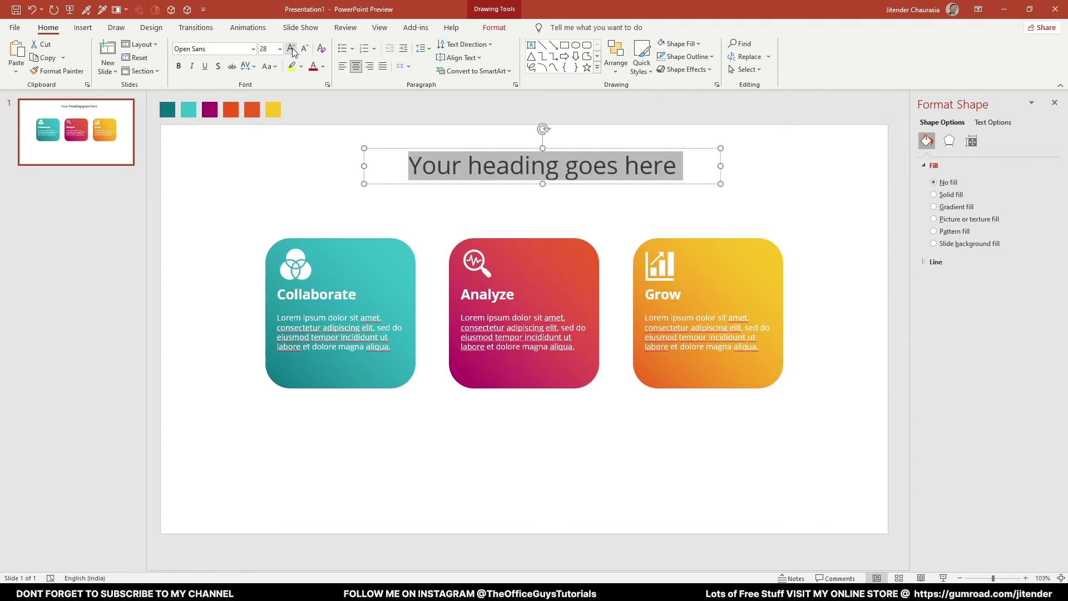
{"action": "left_click", "coordinate": [292, 49]}
{"action": "left_click", "coordinate": [291, 48]}
{"action": "left_click", "coordinate": [178, 66]}
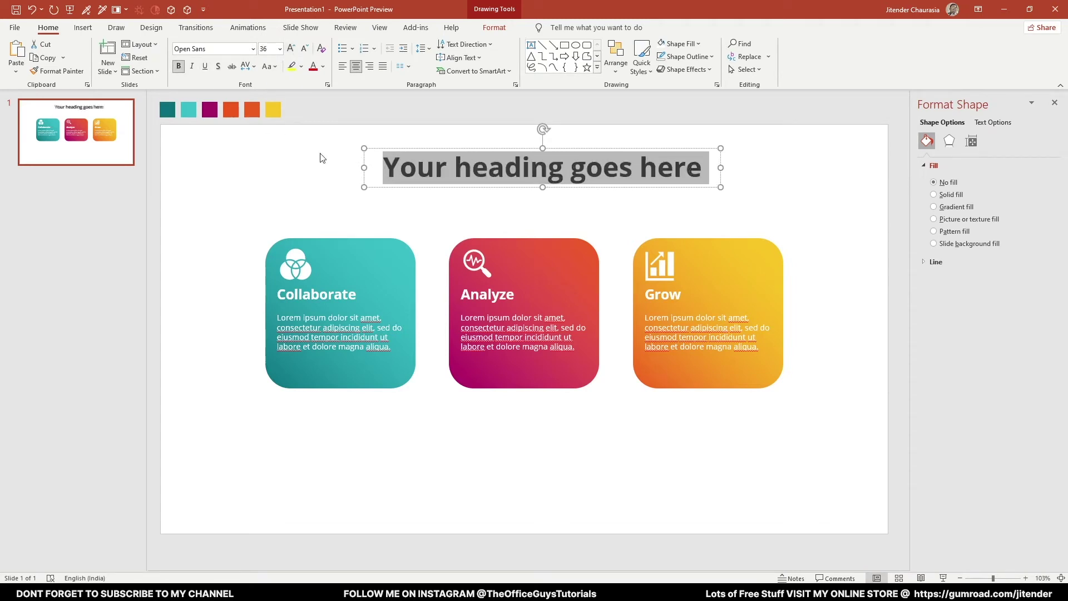
{"action": "left_click", "coordinate": [419, 188]}
{"action": "left_click_drag", "start_coordinate": [418, 187], "coordinate": [416, 197]}
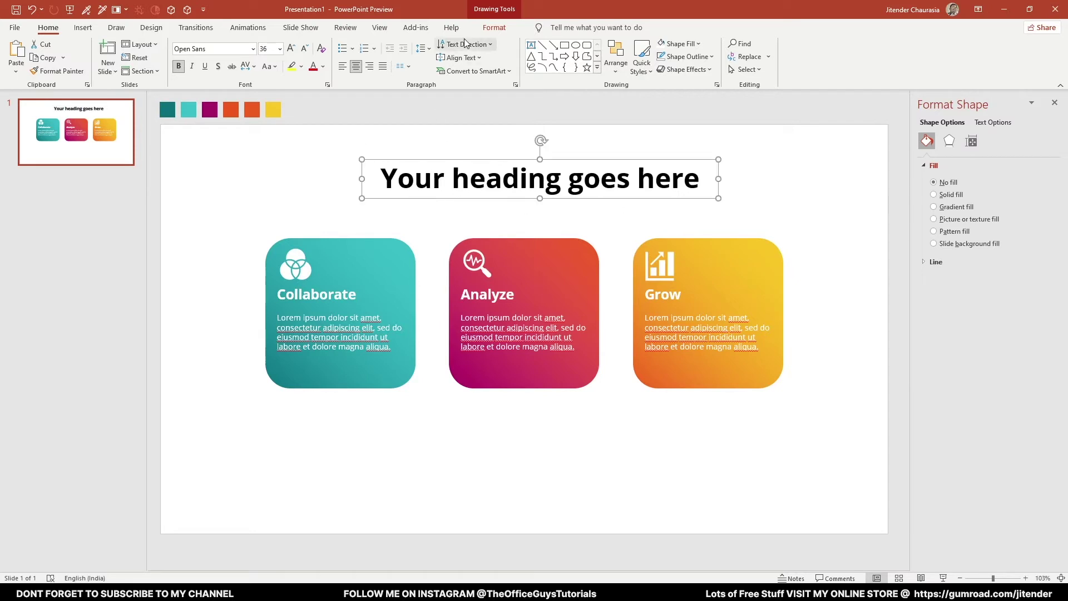
{"action": "left_click", "coordinate": [489, 28]}
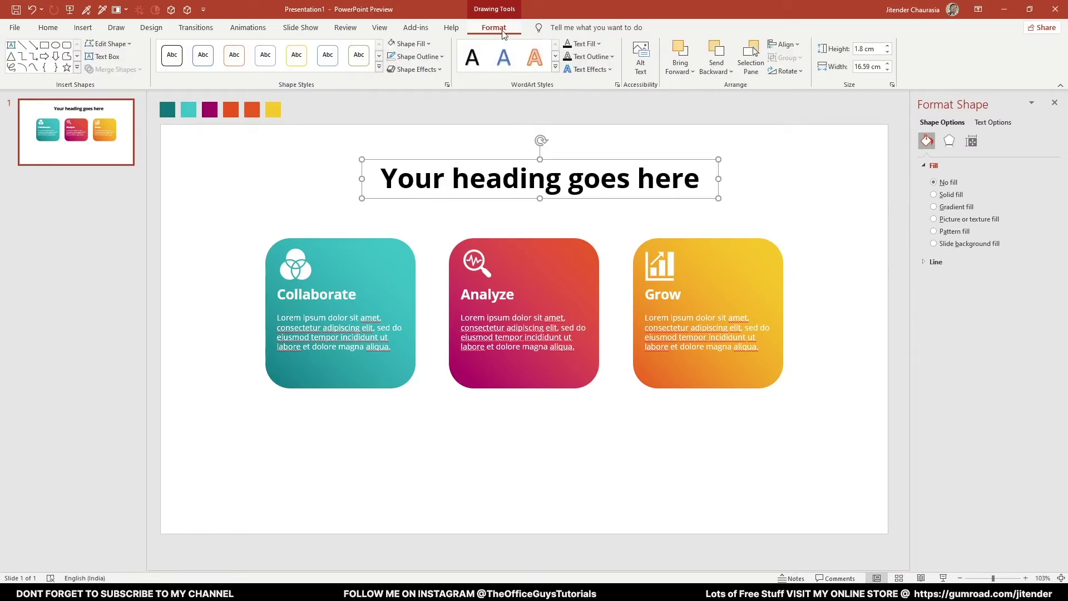
- Apply Align Center so the heading box sits horizontally centred on the slide
{"action": "left_click", "coordinate": [785, 44]}
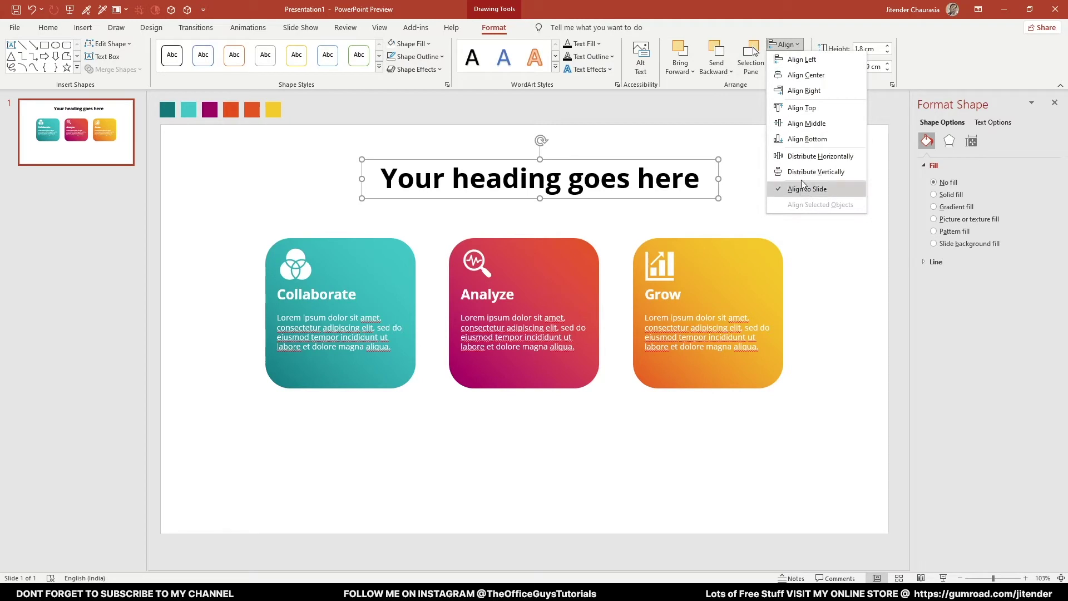
{"action": "left_click", "coordinate": [814, 77]}
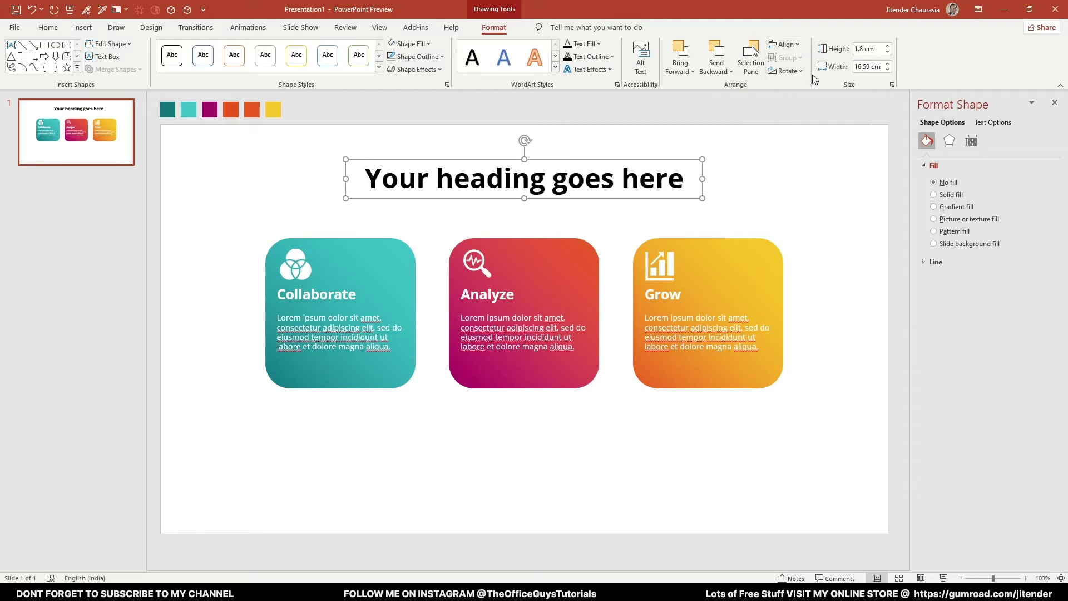
{"action": "left_click", "coordinate": [746, 176]}
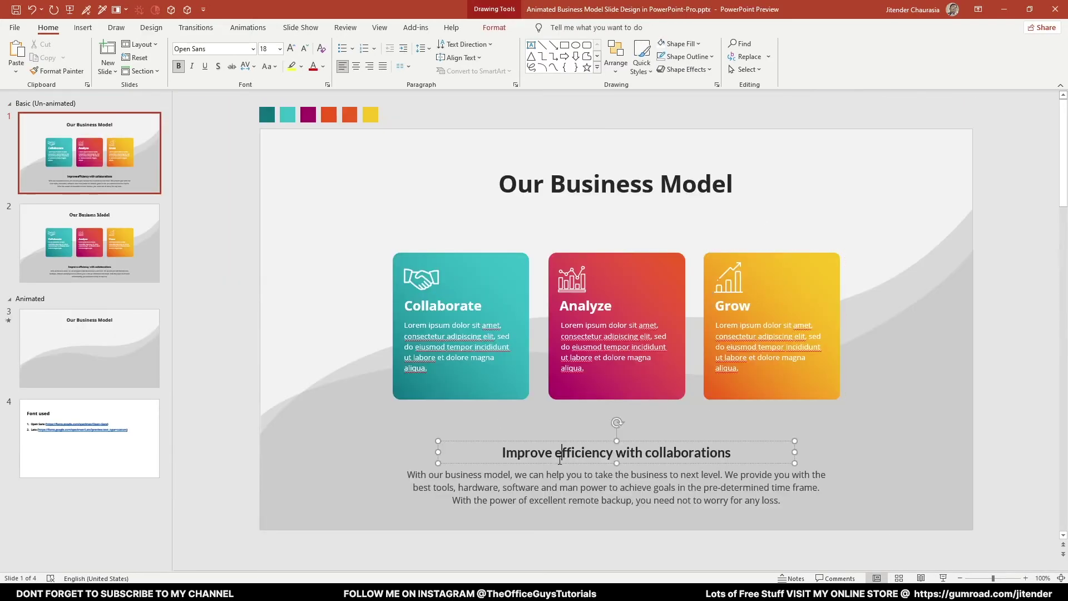
- Paste the 'Improve efficiency with collaborations' subheading and body paragraph from the finished file below the cards
{"action": "left_click", "coordinate": [562, 491]}
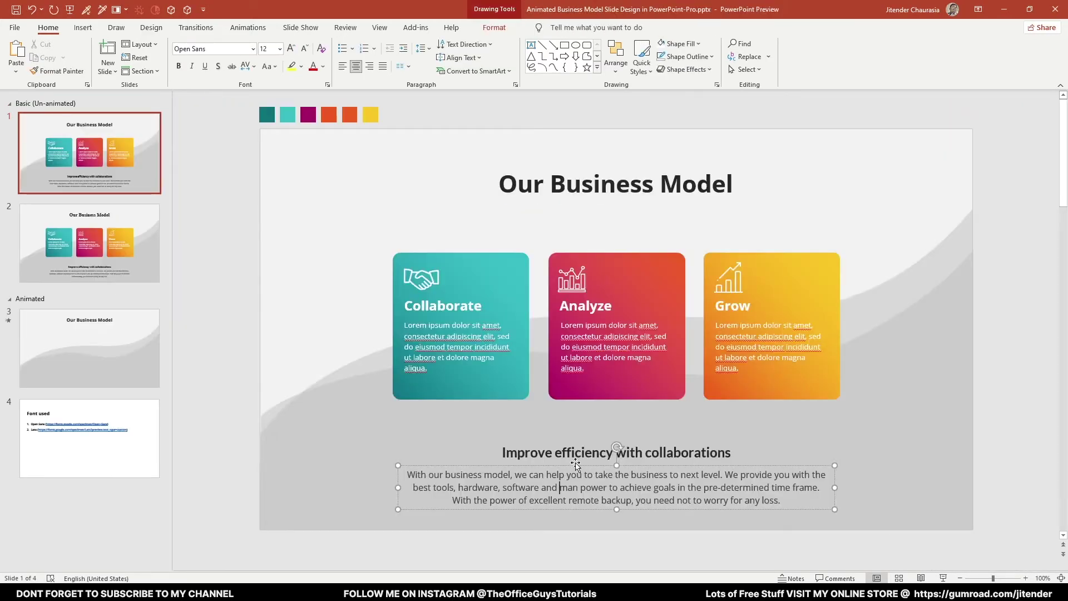
{"action": "left_click", "coordinate": [565, 454]}
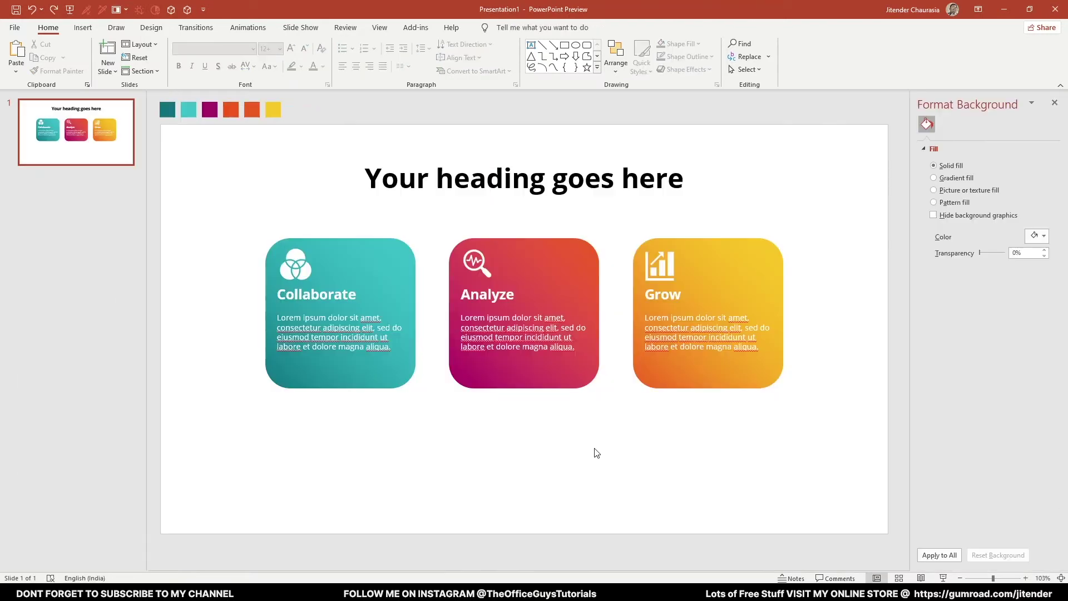
{"action": "key", "text": "ctrl+v"}
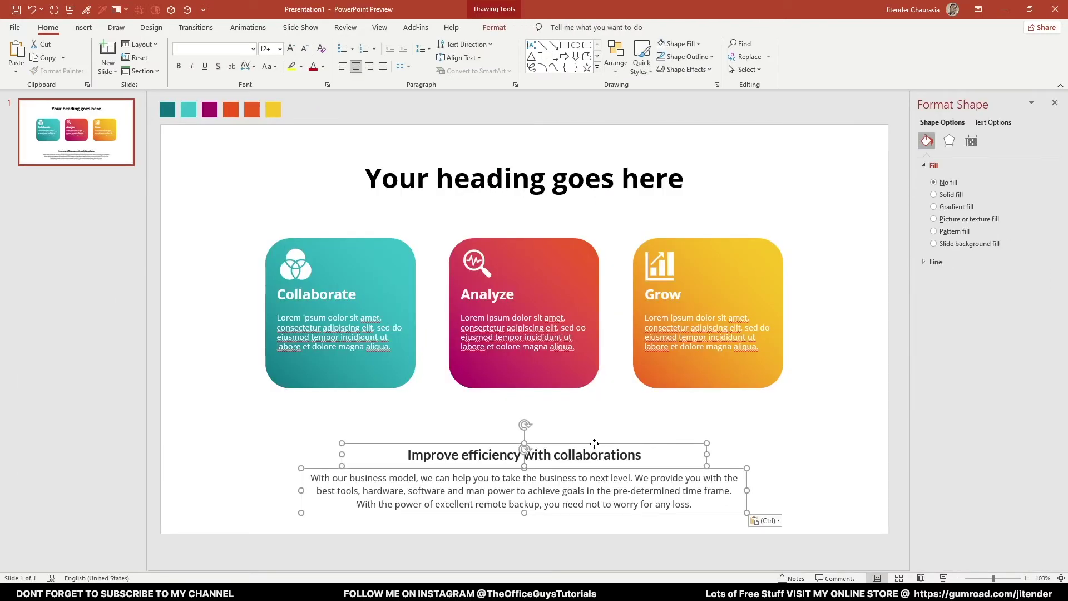
{"action": "left_click_drag", "start_coordinate": [596, 448], "coordinate": [595, 425]}
- Center the pasted text boxes horizontally relative to the slide
{"action": "left_click", "coordinate": [494, 27]}
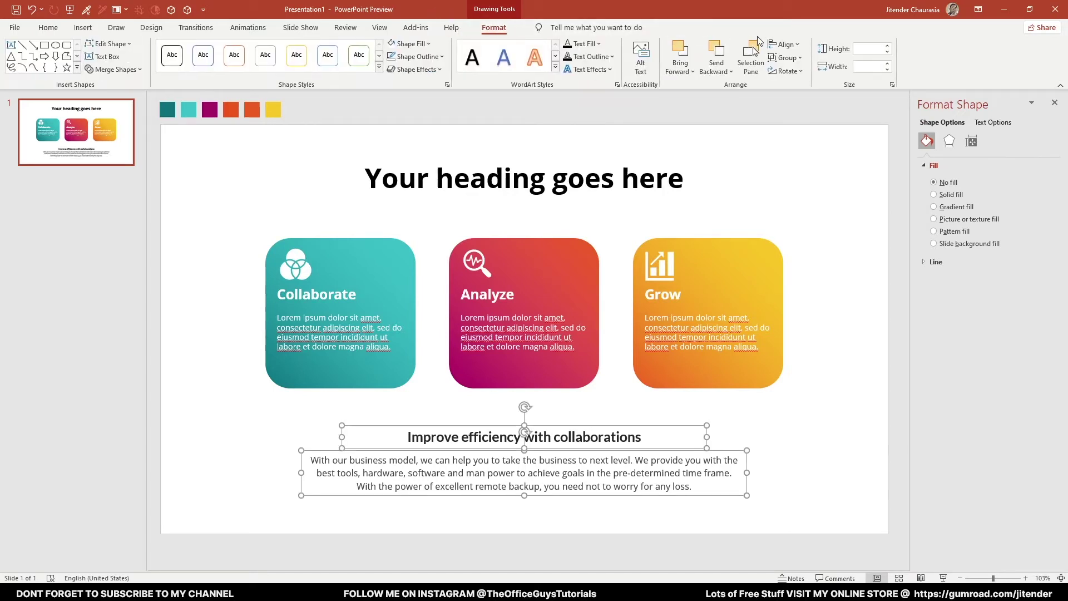
{"action": "left_click", "coordinate": [785, 44]}
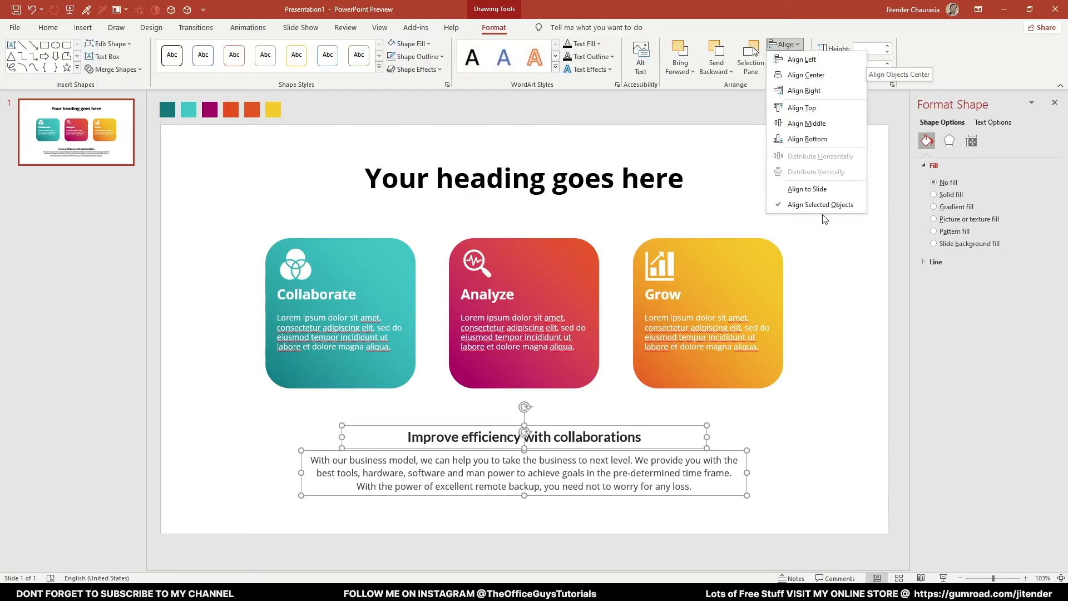
{"action": "left_click", "coordinate": [808, 189]}
{"action": "left_click", "coordinate": [793, 46]}
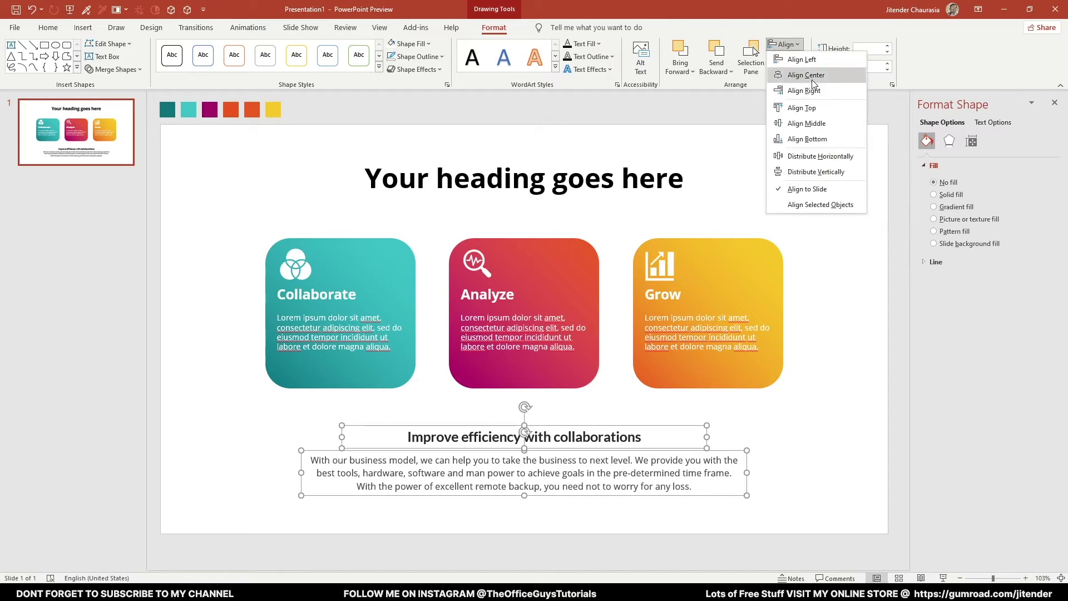
{"action": "left_click", "coordinate": [814, 82]}
{"action": "left_click", "coordinate": [803, 371]}
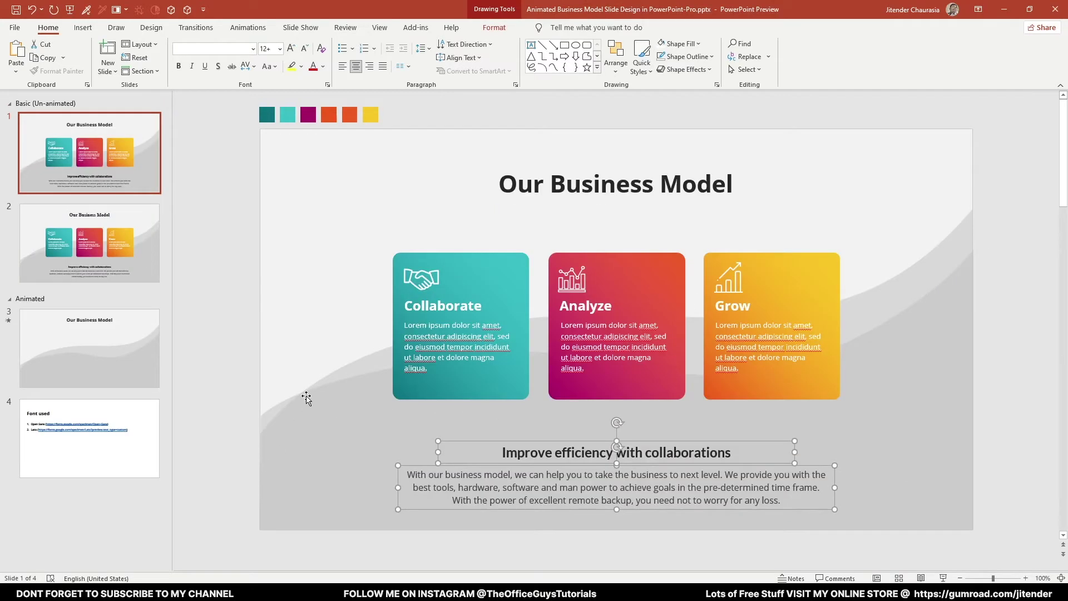
- Draw a closed freeform curve across the slide's lower half, rising at the top-right and extending past the edges
{"action": "left_click", "coordinate": [395, 432]}
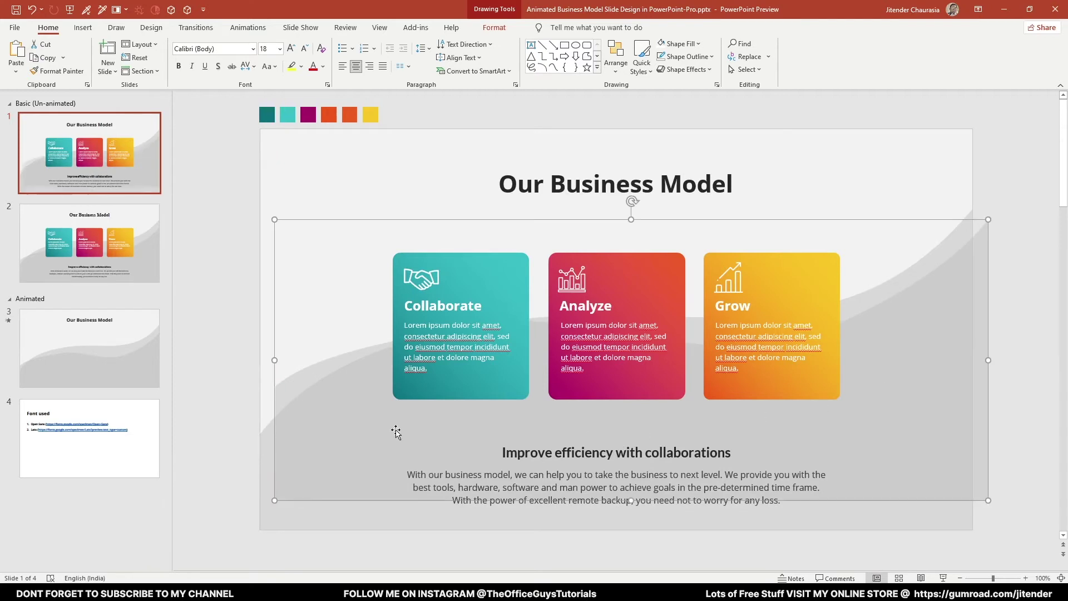
{"action": "left_click_drag", "start_coordinate": [395, 432], "coordinate": [318, 410]}
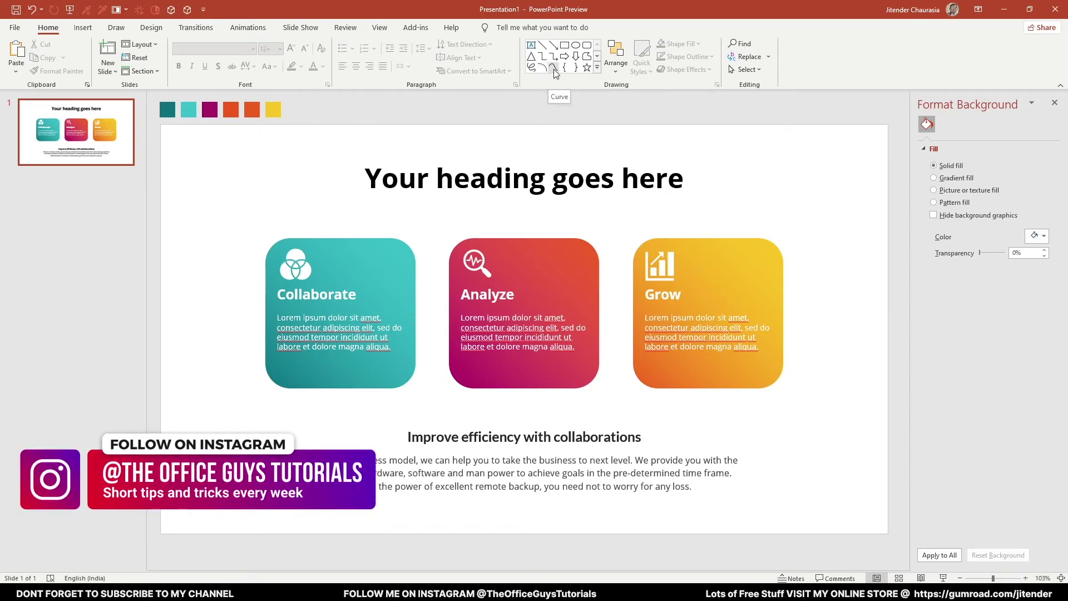
{"action": "left_click", "coordinate": [597, 67]}
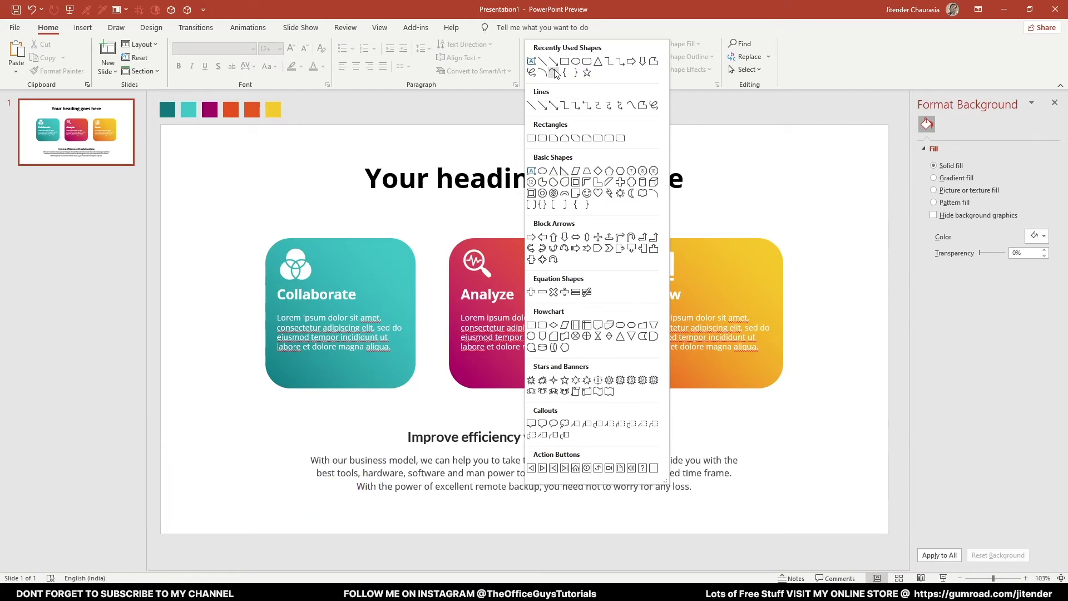
{"action": "left_click", "coordinate": [632, 111]}
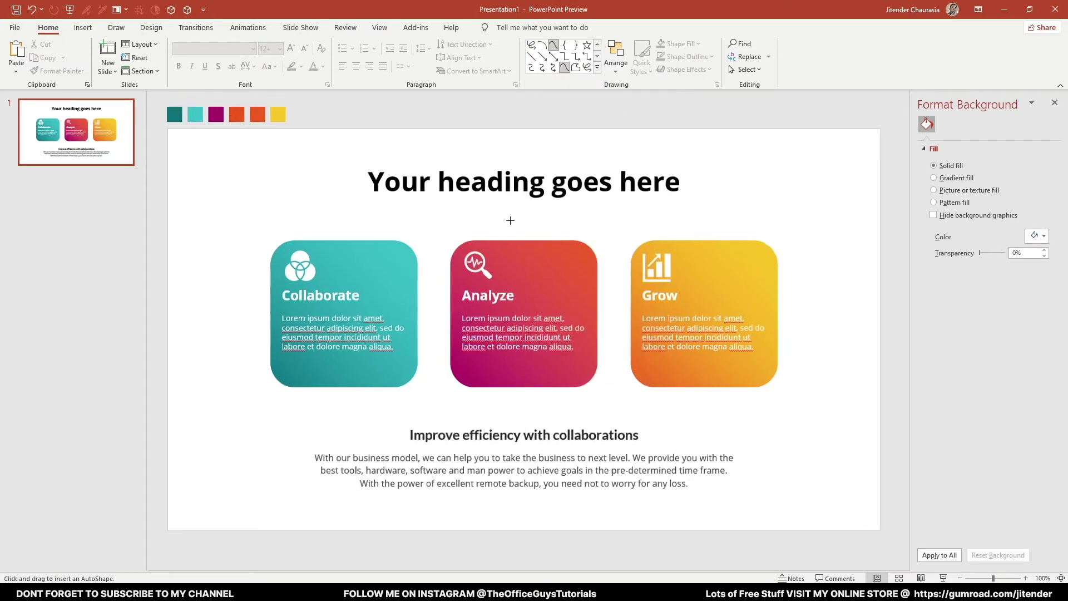
{"action": "scroll", "coordinate": [354, 359], "scroll_direction": "down", "scroll_amount": 3}
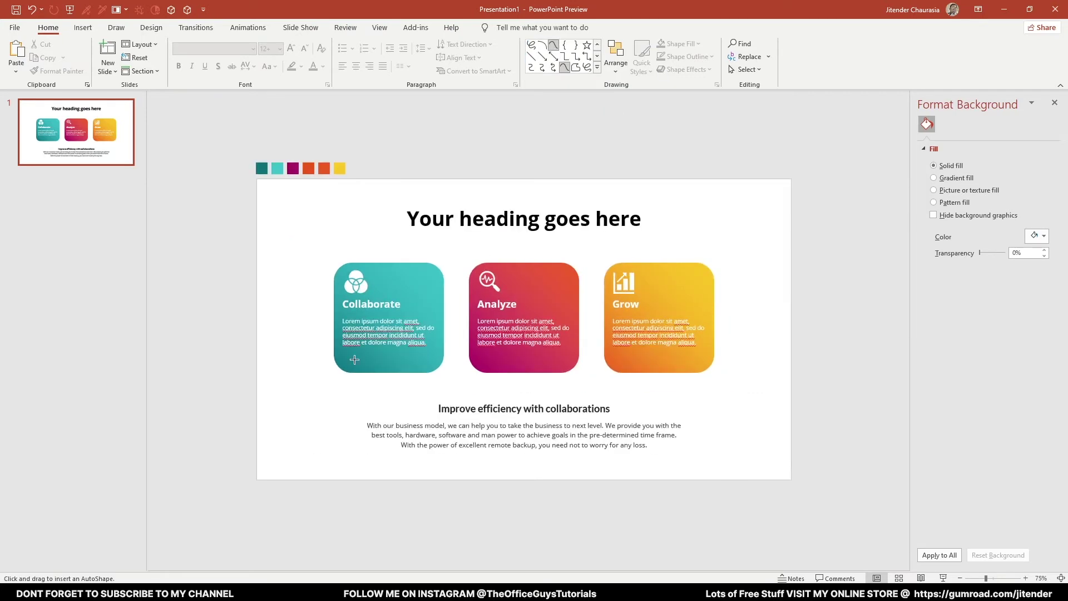
{"action": "left_click", "coordinate": [242, 440]}
{"action": "left_click", "coordinate": [404, 342]}
{"action": "left_click", "coordinate": [672, 363]}
{"action": "left_click", "coordinate": [802, 206]}
{"action": "left_click", "coordinate": [847, 199]}
{"action": "left_click", "coordinate": [845, 494]}
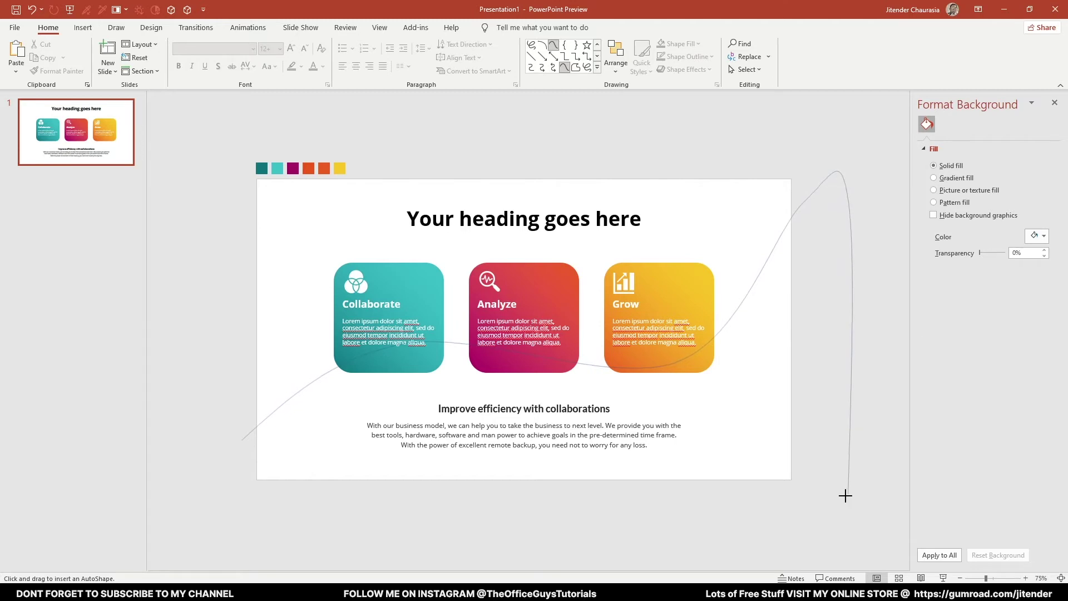
{"action": "left_click", "coordinate": [241, 443]}
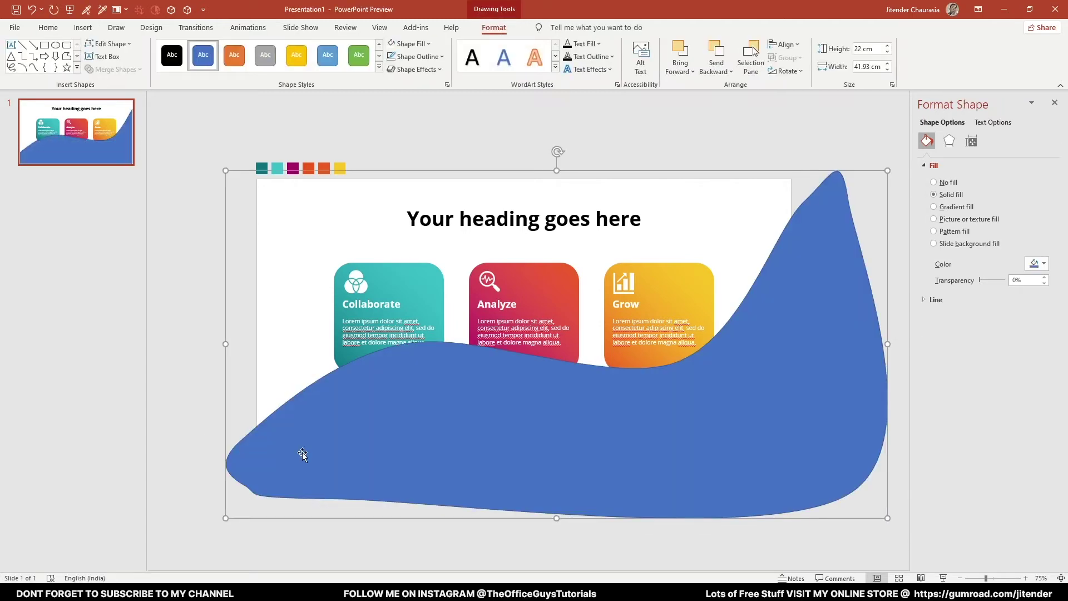
- Draw a blue rectangle over the slide's right edge and place a copy beside the slide
{"action": "left_click", "coordinate": [411, 43]}
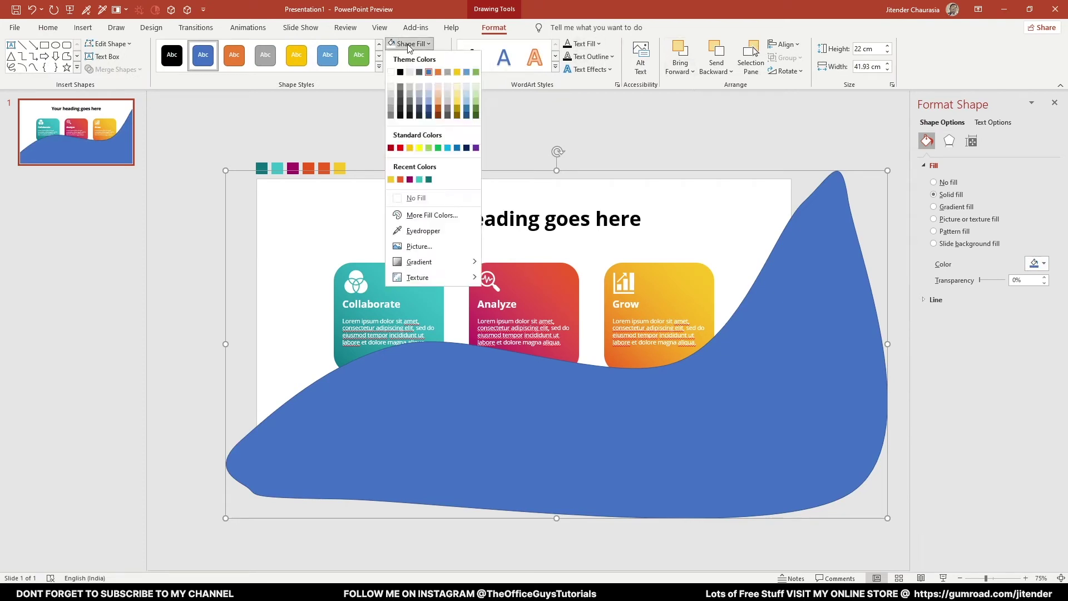
{"action": "left_click", "coordinate": [44, 44]}
{"action": "left_click", "coordinate": [78, 30]}
{"action": "left_click", "coordinate": [179, 54]}
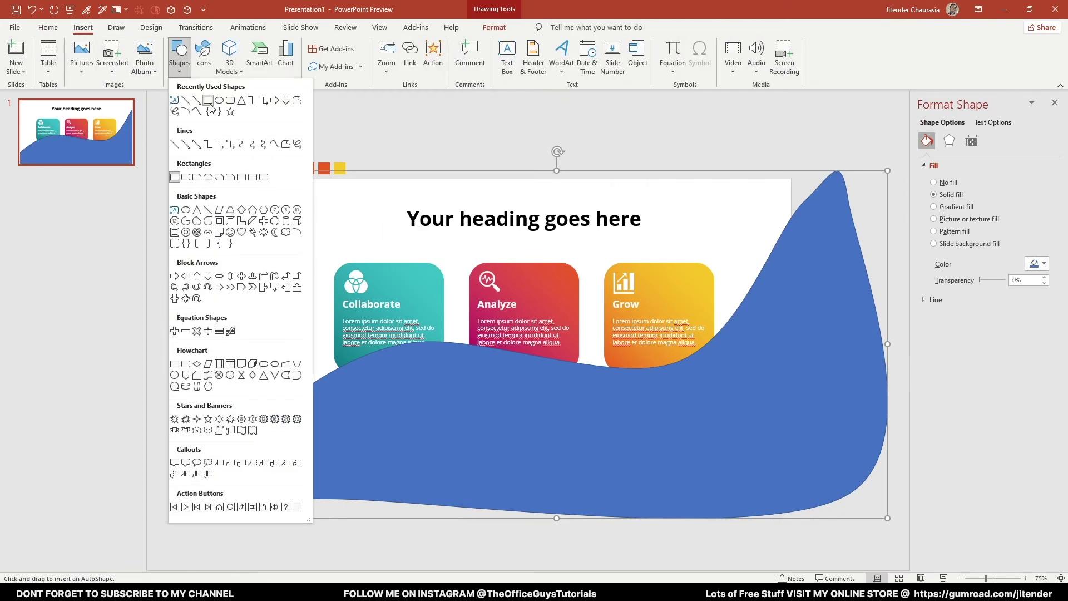
{"action": "key", "text": "Escape"}
{"action": "key", "text": "Escape"}
{"action": "scroll", "coordinate": [672, 166], "scroll_direction": "down", "scroll_amount": 1}
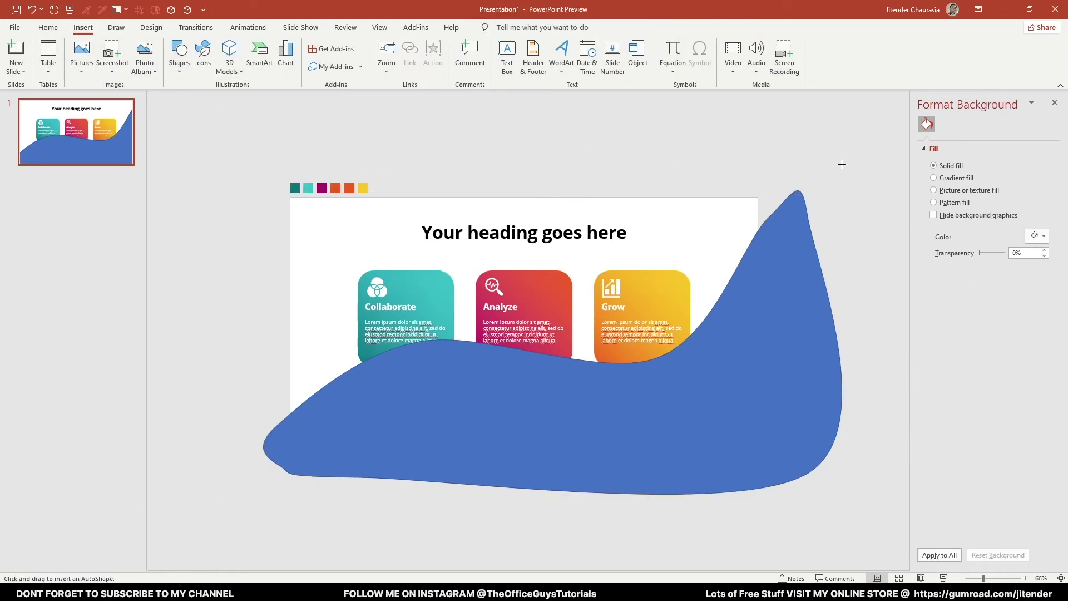
{"action": "left_click_drag", "start_coordinate": [842, 164], "coordinate": [759, 510]}
{"action": "left_click", "coordinate": [735, 344]}
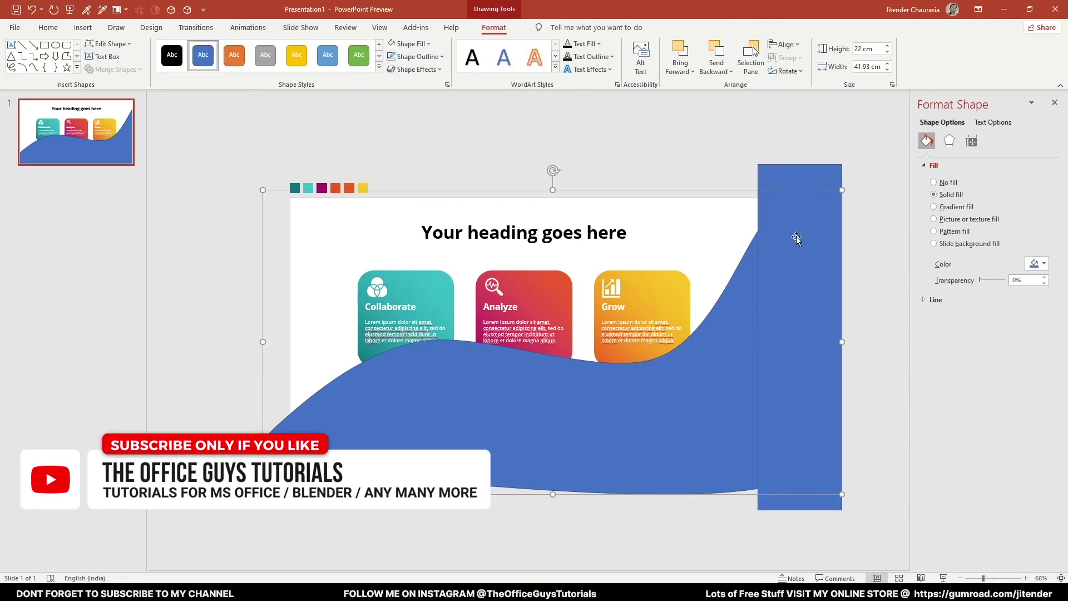
{"action": "left_click", "coordinate": [790, 174], "text": "shift"}
{"action": "left_click", "coordinate": [782, 242]}
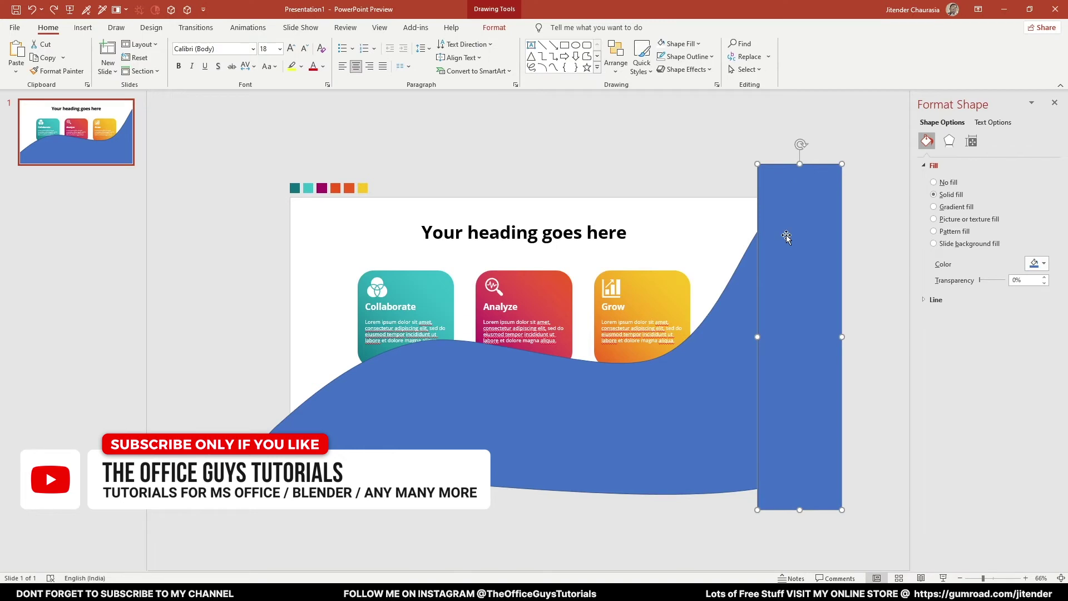
{"action": "left_click_drag", "start_coordinate": [791, 243], "coordinate": [886, 262]}
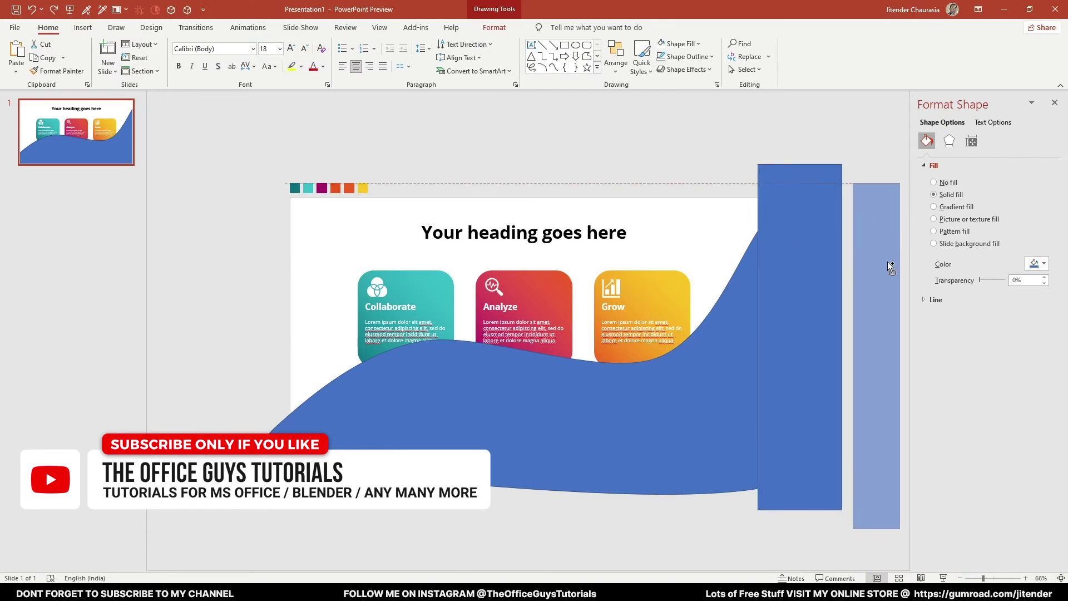
- Subtract the rectangle from the wave to trim it flush with the right edge
{"action": "left_click", "coordinate": [663, 362]}
{"action": "left_click", "coordinate": [770, 177], "text": "shift"}
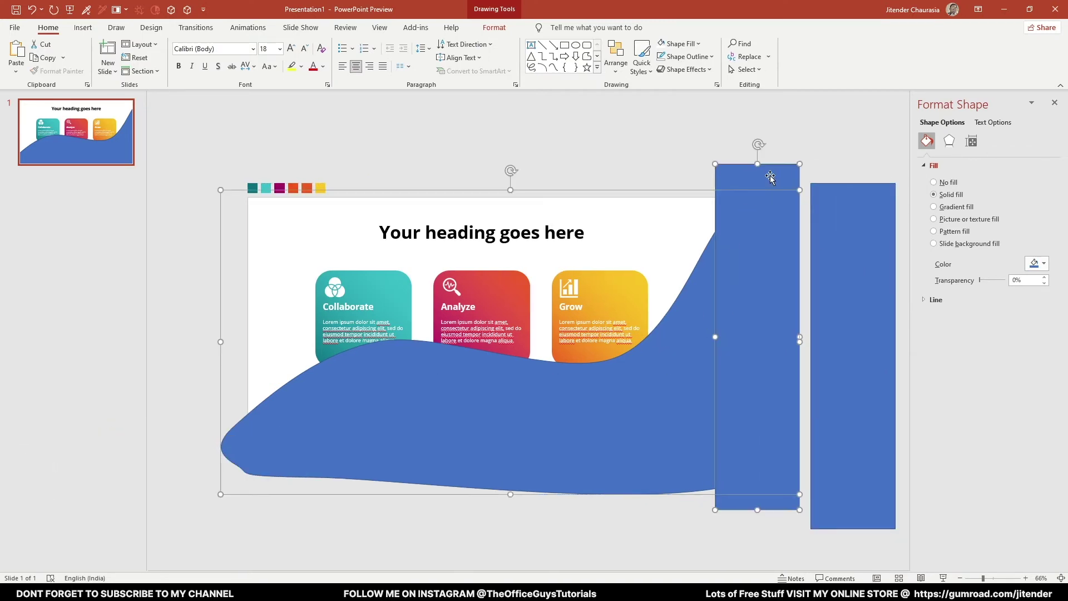
{"action": "left_click", "coordinate": [494, 27]}
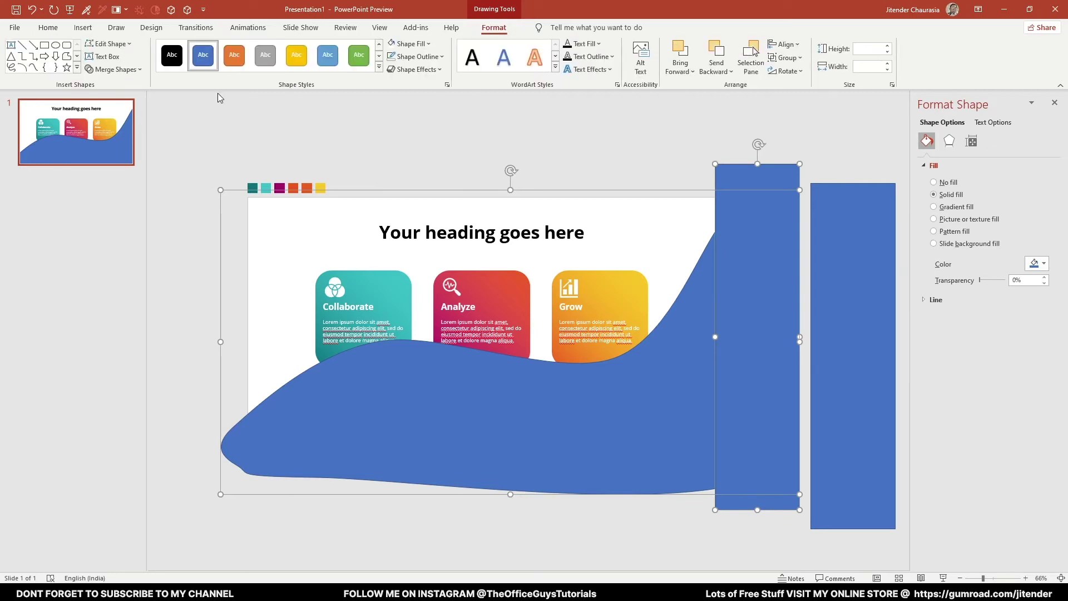
{"action": "left_click", "coordinate": [134, 69]}
{"action": "left_click", "coordinate": [117, 147]}
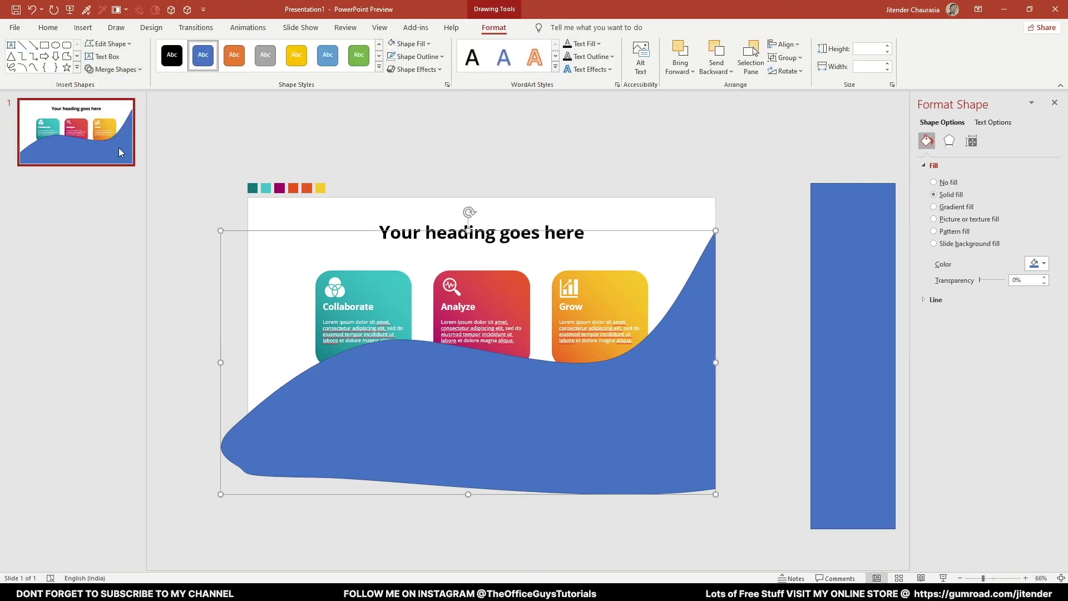
{"action": "left_click", "coordinate": [552, 155]}
{"action": "left_click", "coordinate": [838, 302]}
{"action": "left_click_drag", "start_coordinate": [838, 302], "coordinate": [786, 345]}
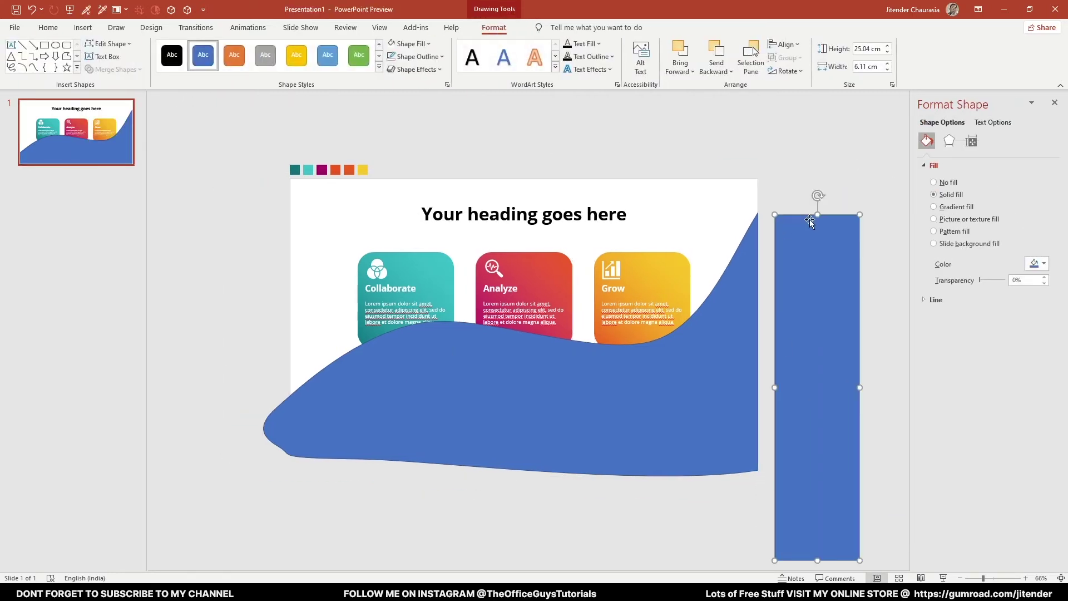
- Move the spare rectangle below the wave and stretch it across the wave's bottom
{"action": "left_click_drag", "start_coordinate": [818, 262], "coordinate": [301, 450]}
{"action": "left_click_drag", "start_coordinate": [348, 485], "coordinate": [744, 485]}
{"action": "mouse_move", "coordinate": [266, 484]}
{"action": "left_mouse_down"}
{"action": "mouse_move", "coordinate": [248, 484]}
{"action": "mouse_move", "coordinate": [260, 496]}
{"action": "left_mouse_up"}
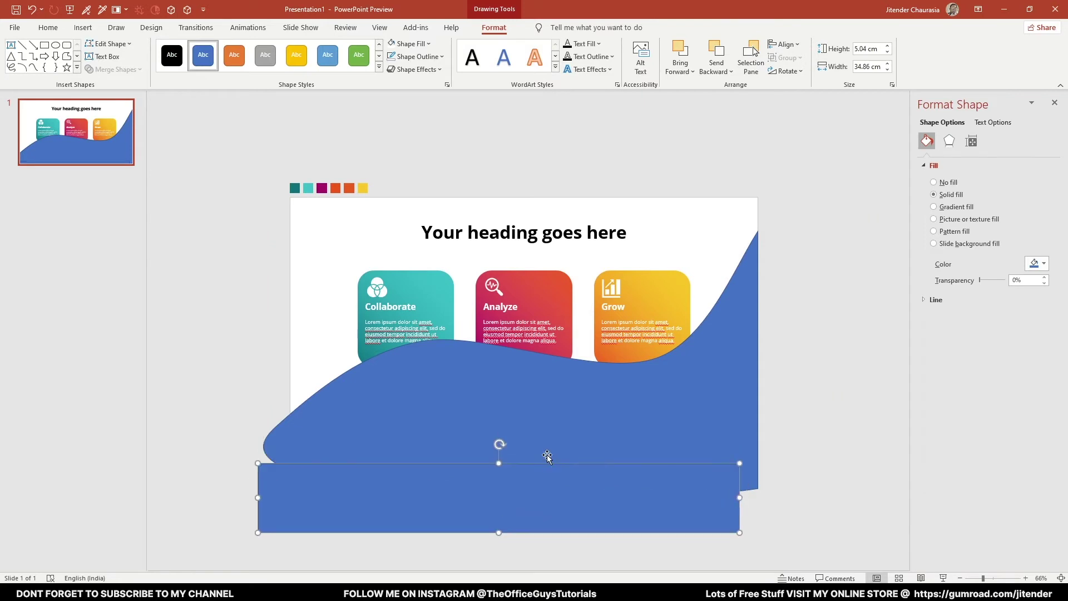
- Make the wave shape 60% transparent
{"action": "left_click", "coordinate": [273, 349]}
{"action": "left_click", "coordinate": [447, 444]}
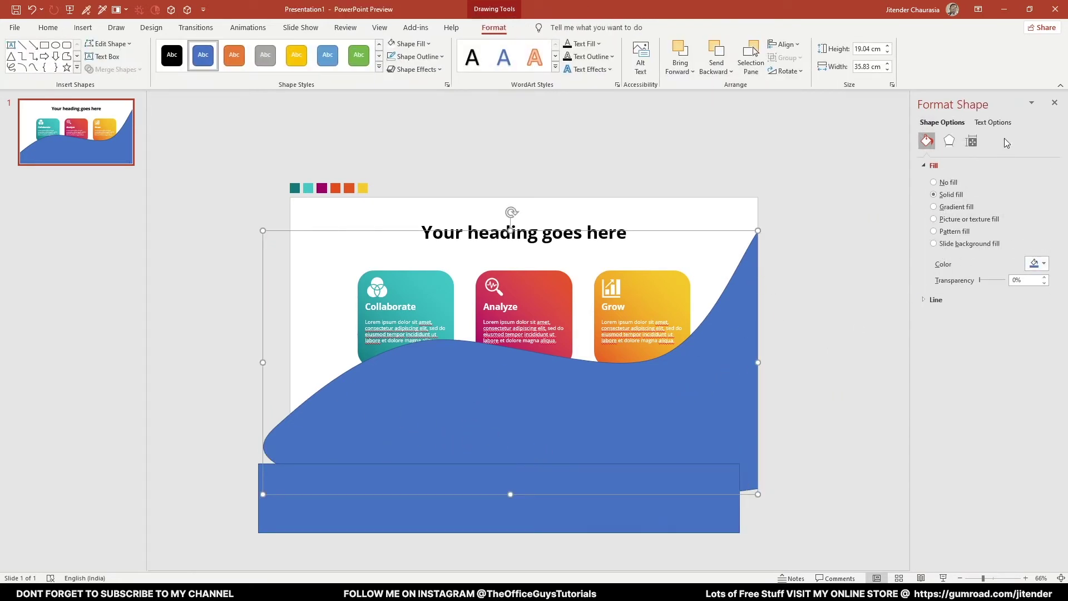
{"action": "left_click_drag", "start_coordinate": [977, 280], "coordinate": [993, 280]}
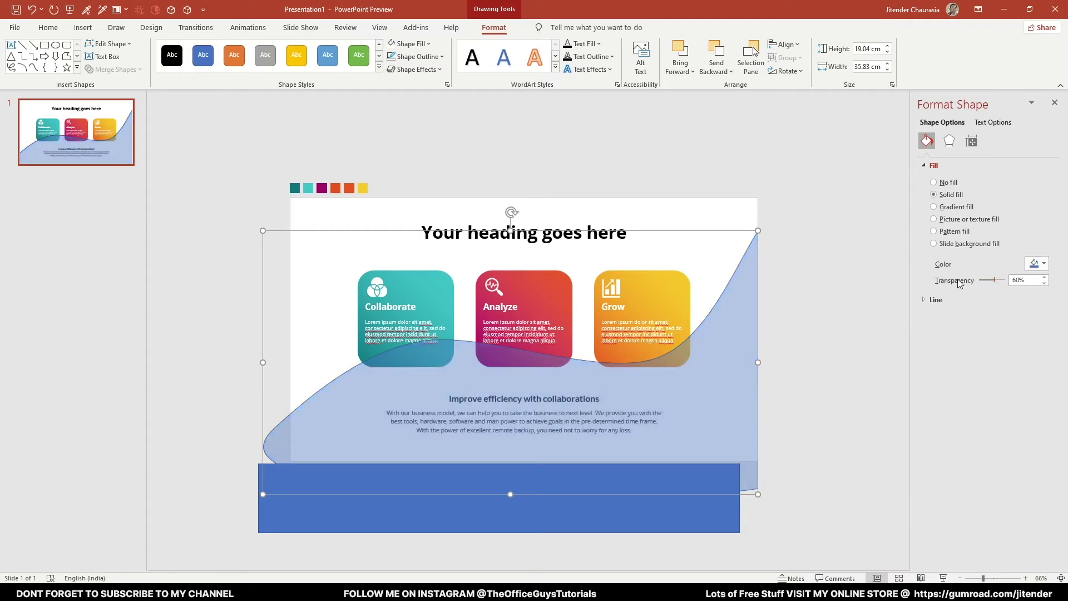
- Reposition and widen the bottom rectangle so it extends past the wave's left end
{"action": "left_click_drag", "start_coordinate": [685, 511], "coordinate": [695, 515]}
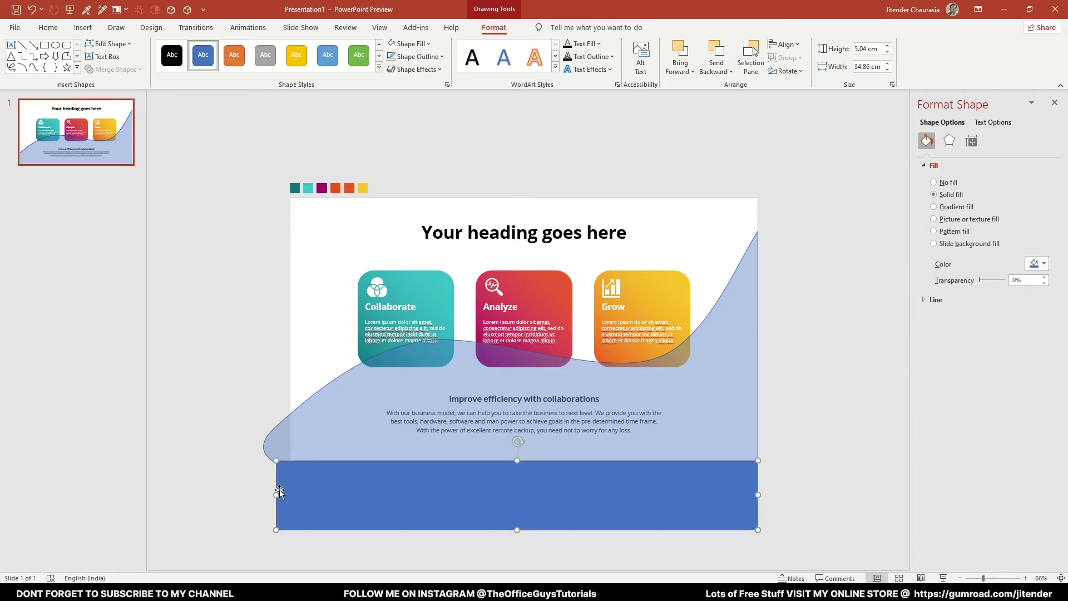
{"action": "left_click_drag", "start_coordinate": [278, 493], "coordinate": [263, 495]}
{"action": "left_click_drag", "start_coordinate": [759, 499], "coordinate": [779, 496]}
{"action": "left_click_drag", "start_coordinate": [427, 499], "coordinate": [424, 498]}
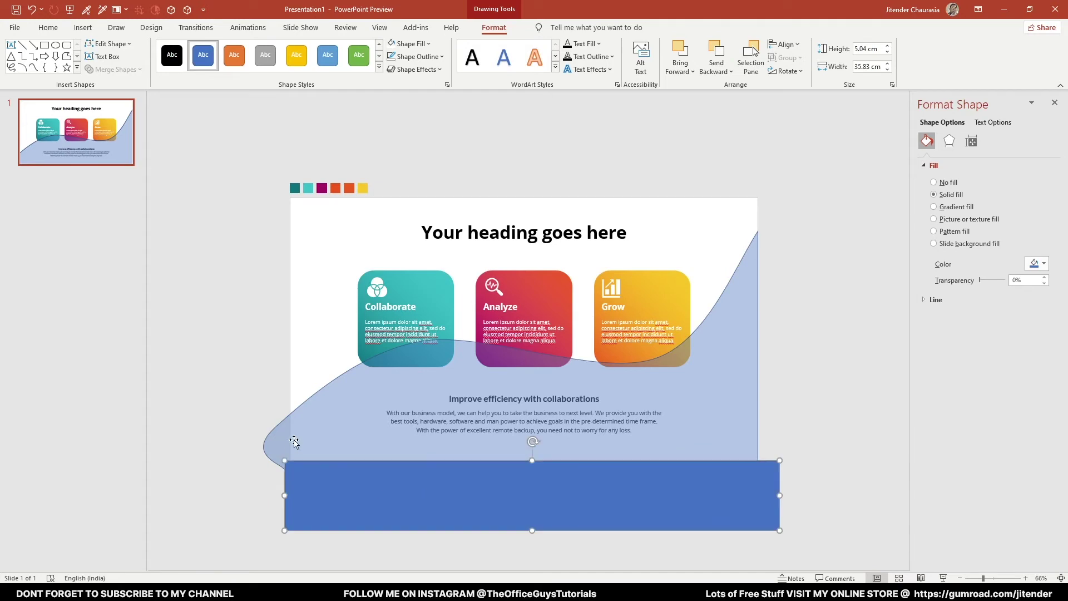
{"action": "left_click_drag", "start_coordinate": [287, 495], "coordinate": [238, 495]}
- Subtract the rectangle from the wave so its bottom is cut flat at the slide's edge
{"action": "left_click", "coordinate": [313, 435]}
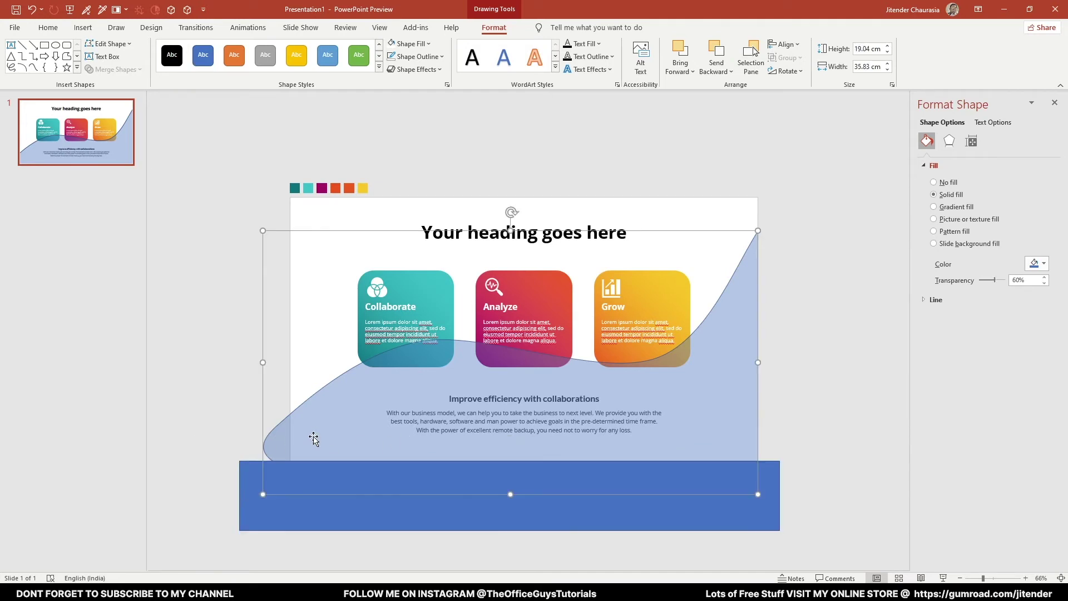
{"action": "left_click", "coordinate": [288, 512], "text": "shift"}
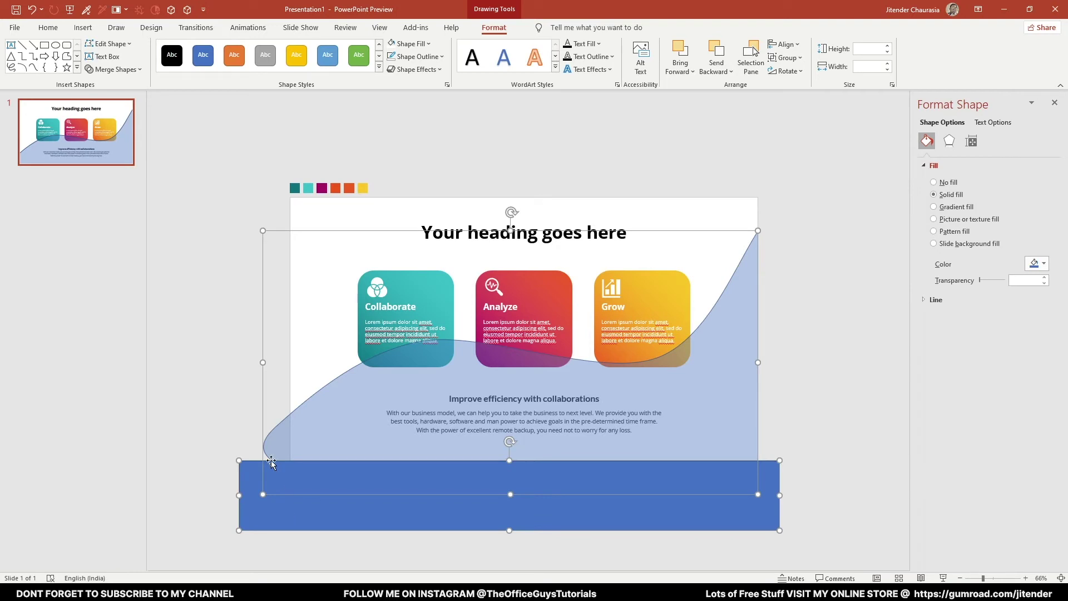
{"action": "left_click", "coordinate": [119, 69]}
{"action": "left_click", "coordinate": [117, 146]}
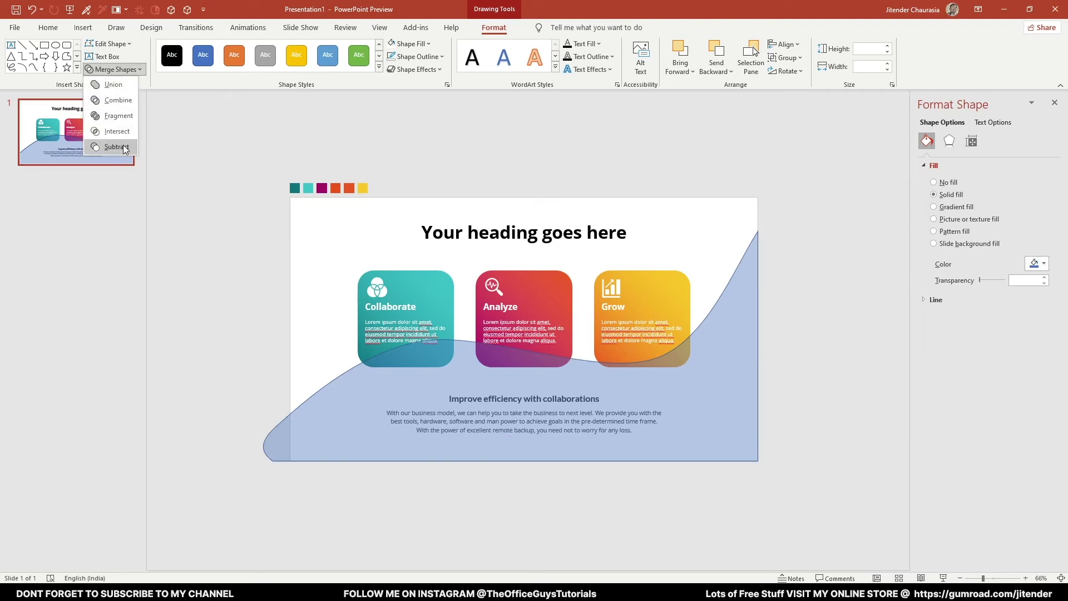
{"action": "left_click", "coordinate": [199, 271]}
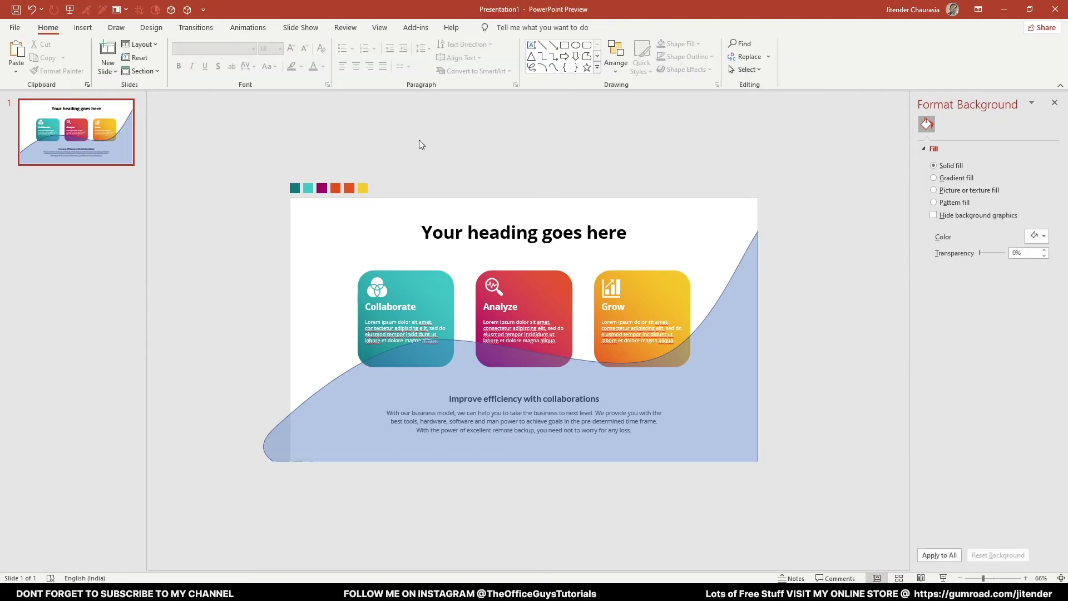
- Draw a rectangle covering the wave's left bulge beyond the slide edge
{"action": "left_click", "coordinate": [565, 45]}
{"action": "left_click_drag", "start_coordinate": [248, 327], "coordinate": [290, 482]}
{"action": "left_click", "coordinate": [321, 428]}
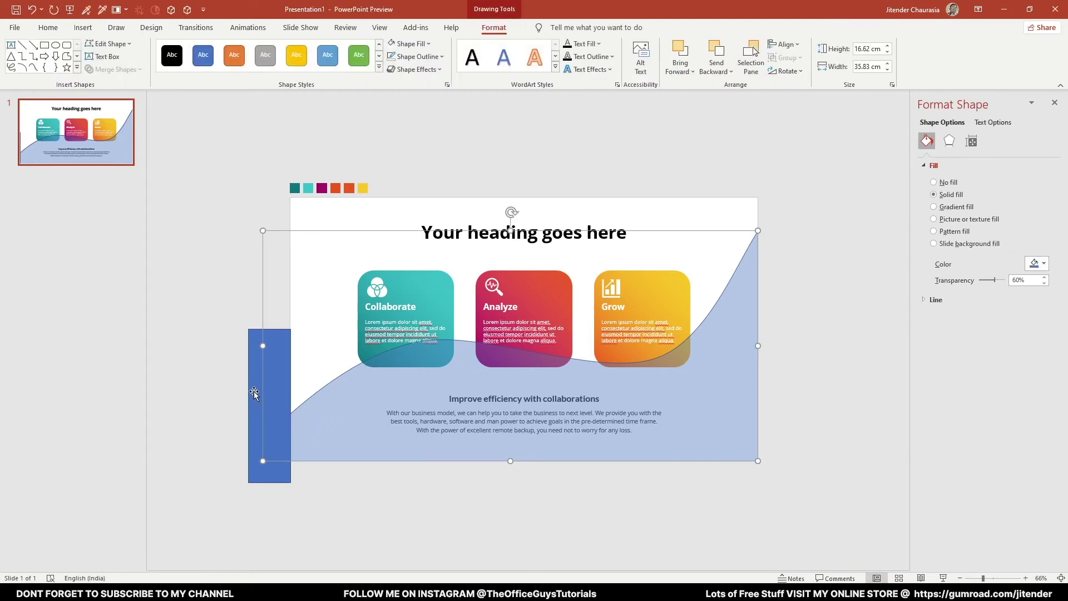
{"action": "scroll", "coordinate": [267, 442], "scroll_direction": "up", "scroll_amount": 4}
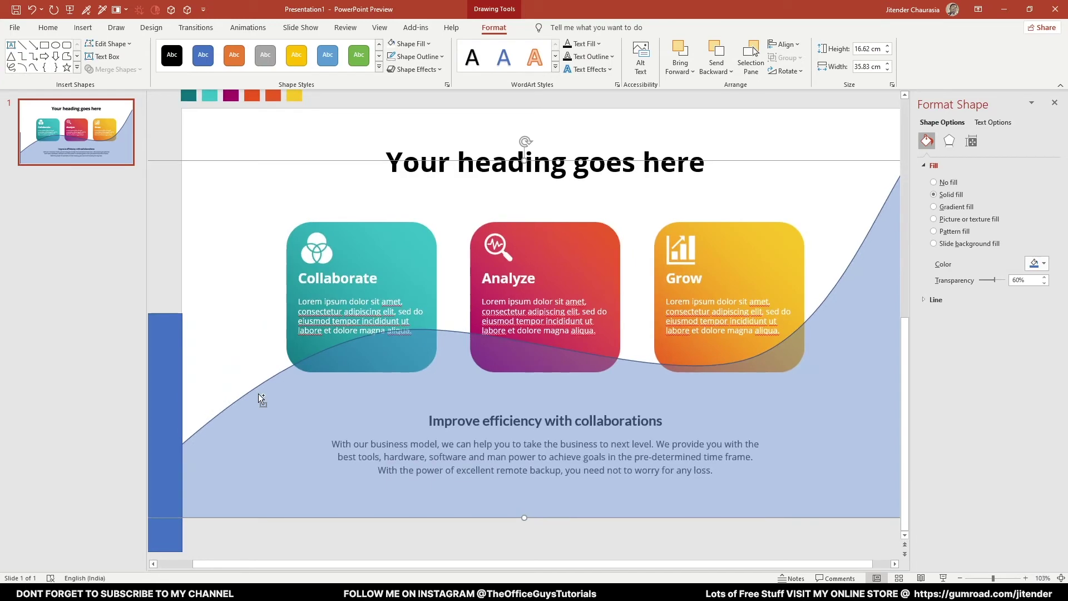
{"action": "scroll", "coordinate": [228, 302], "scroll_direction": "down", "scroll_amount": 4}
{"action": "left_click", "coordinate": [247, 367]}
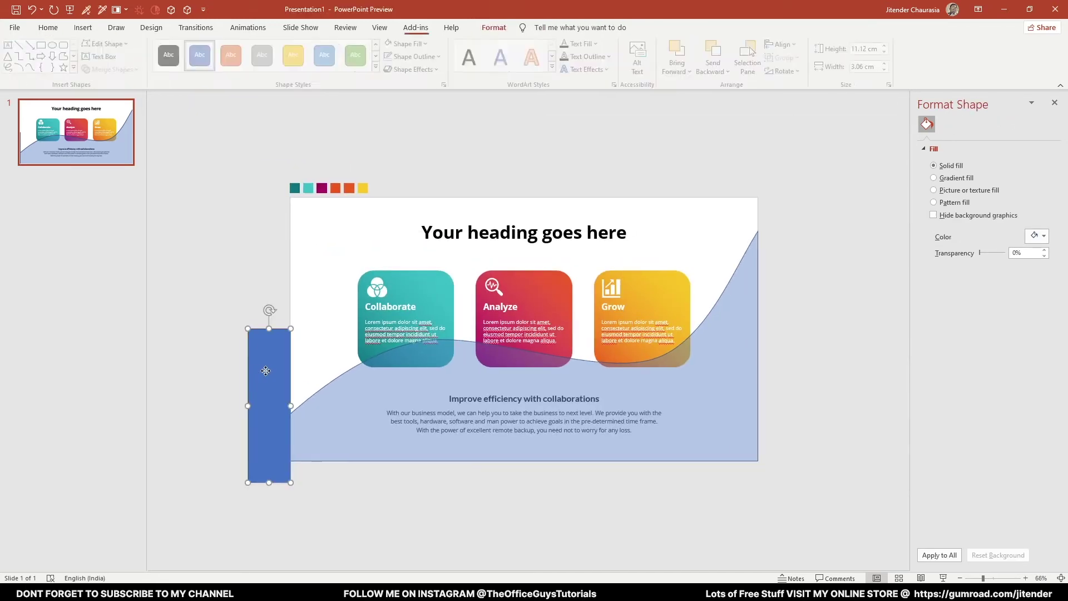
{"action": "left_click_drag", "start_coordinate": [248, 370], "coordinate": [247, 370]}
- Subtract the left rectangle from the wave so it ends flush with the slide's left edge
{"action": "left_click", "coordinate": [352, 429]}
{"action": "left_click", "coordinate": [246, 388], "text": "shift"}
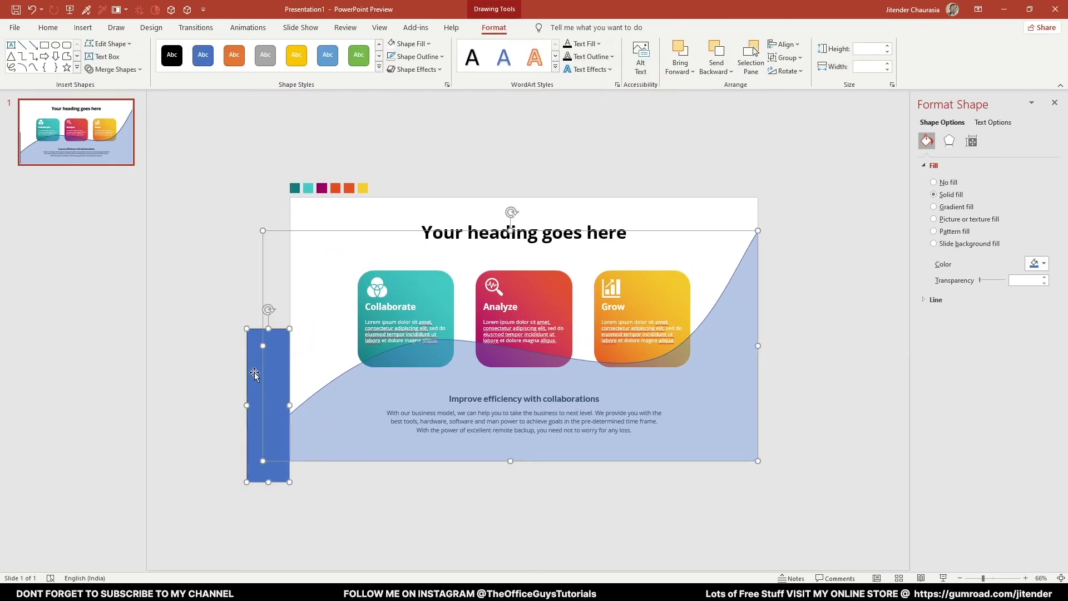
{"action": "left_click", "coordinate": [113, 68]}
{"action": "left_click", "coordinate": [128, 145]}
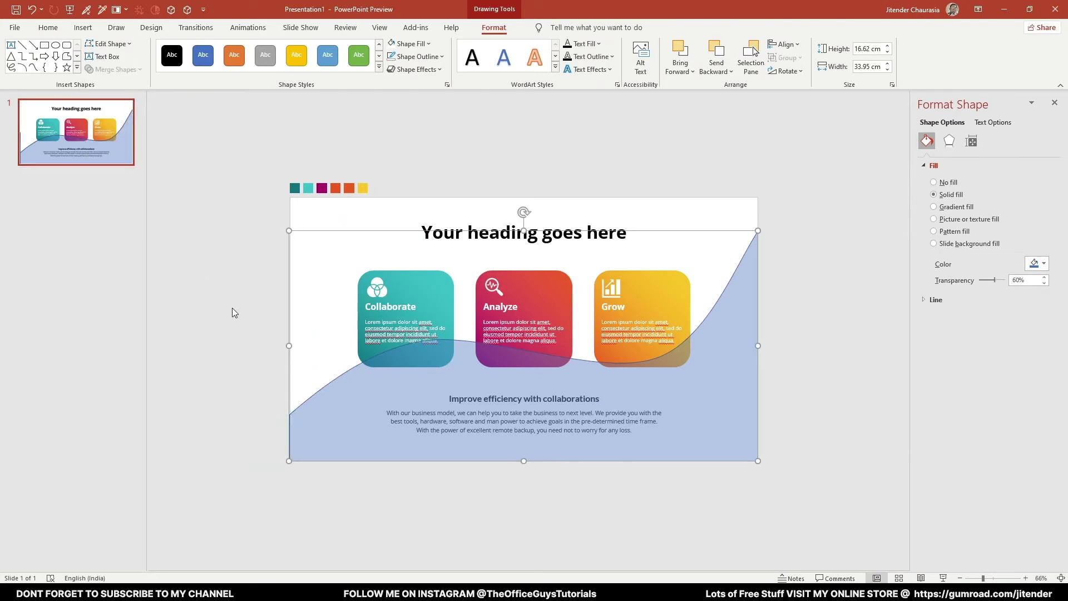
{"action": "left_click", "coordinate": [232, 308]}
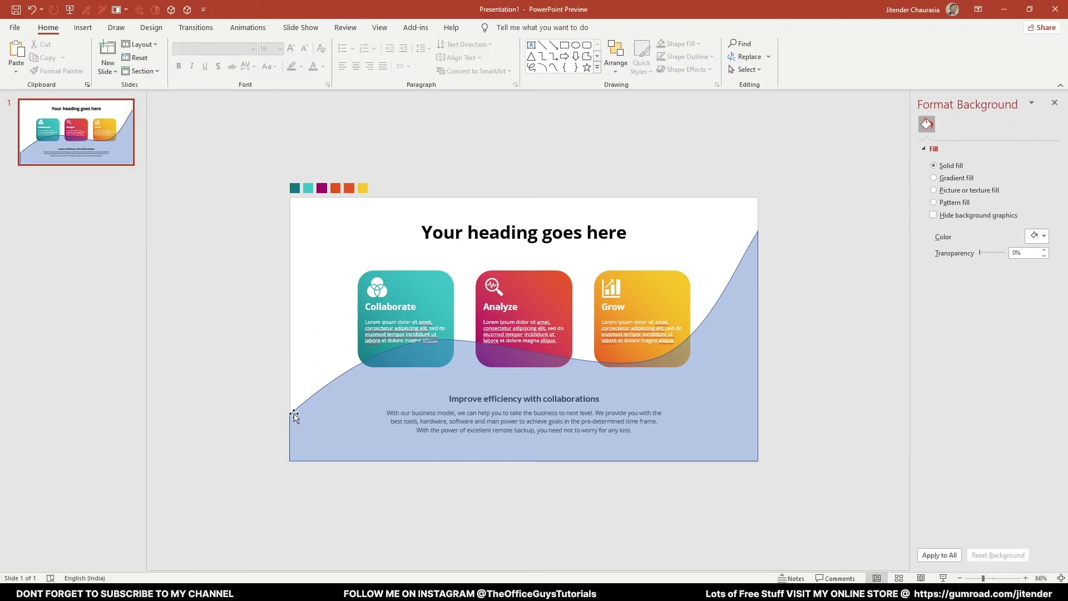
- Lower the wave's transparency from 60% to 36% for a deeper blue
{"action": "left_click", "coordinate": [734, 301]}
{"action": "left_click_drag", "start_coordinate": [992, 279], "coordinate": [990, 279]}
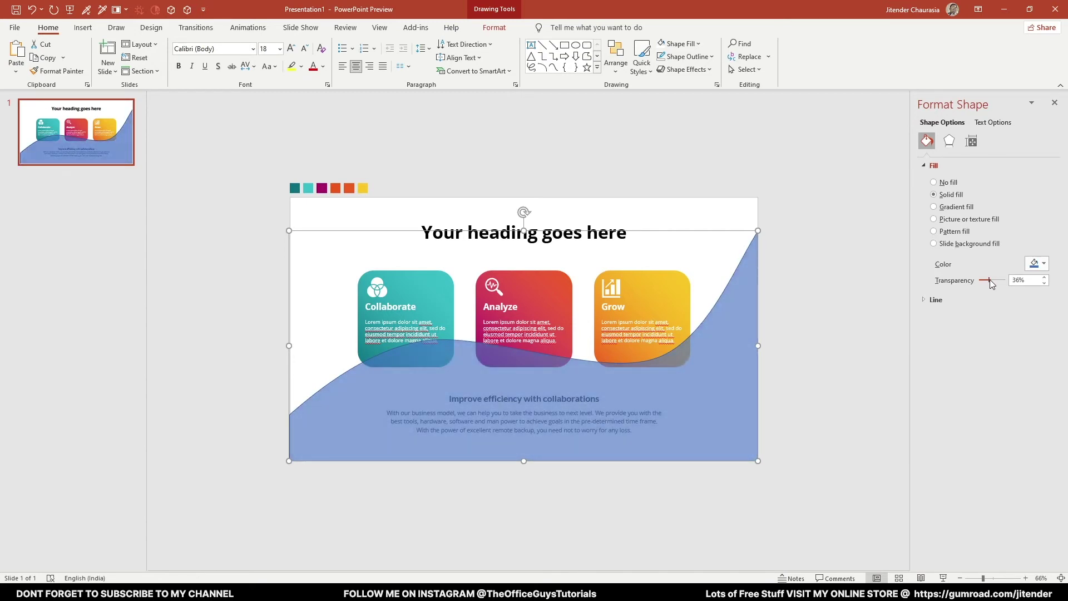
{"action": "left_click", "coordinate": [1034, 263]}
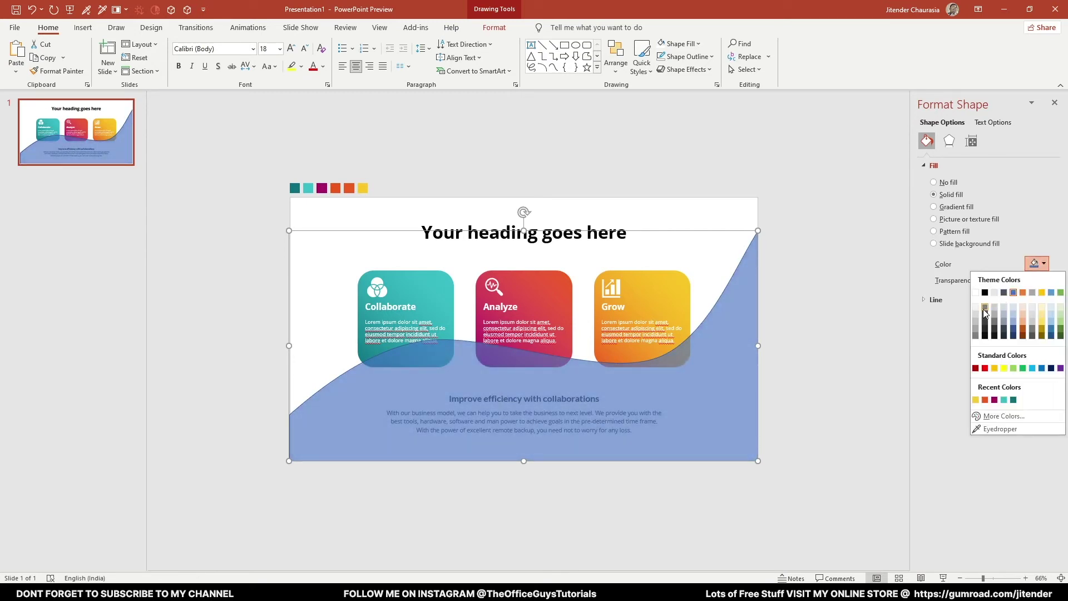